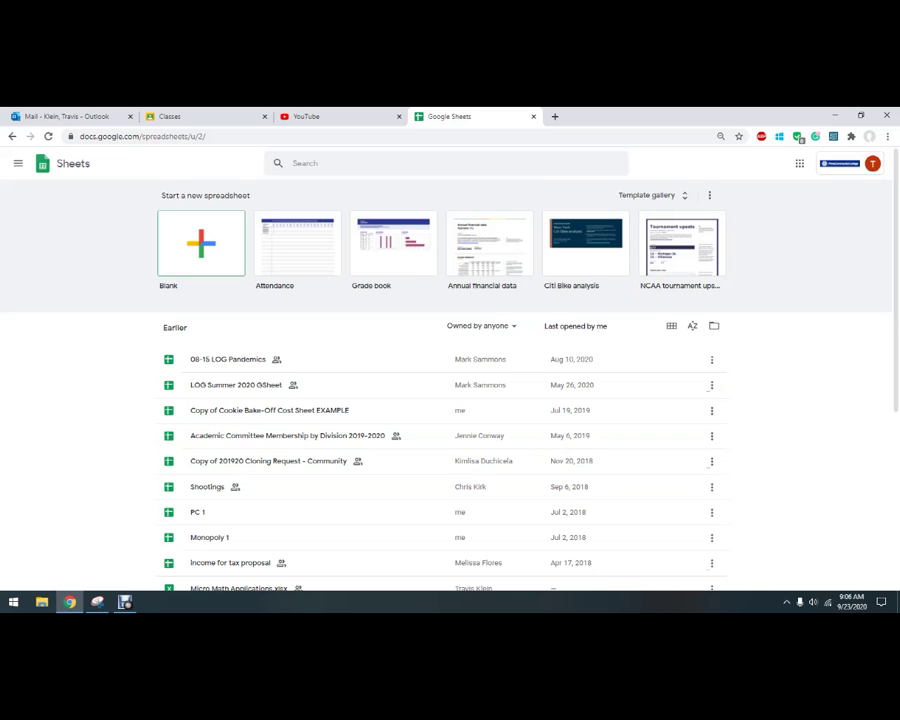
Step: Create a blank spreadsheet and apply all borders to every cell of the sheet
left_click(200, 243)
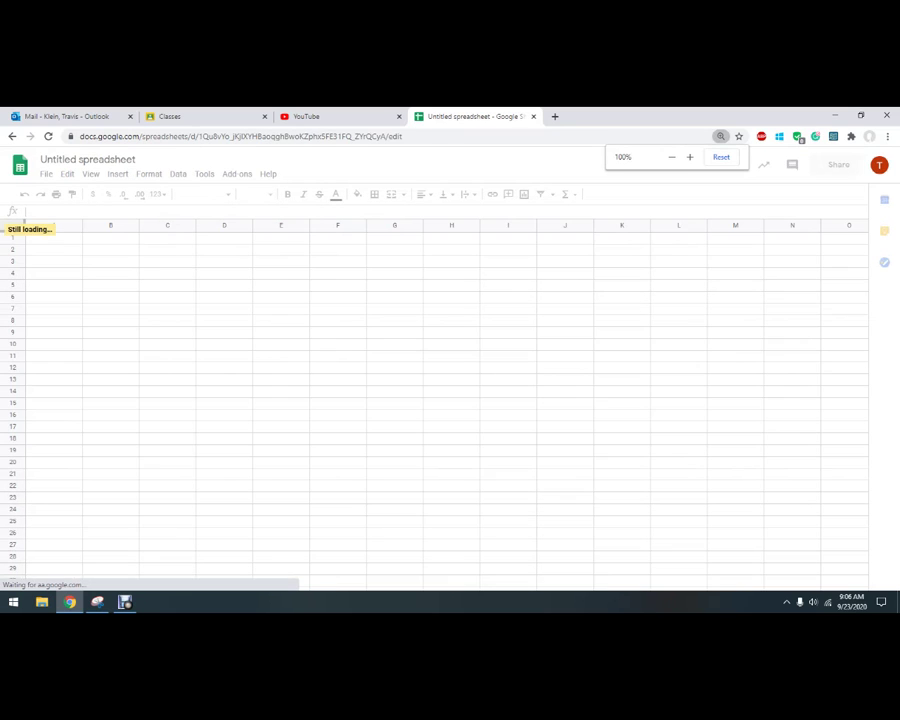
left_click(167, 285)
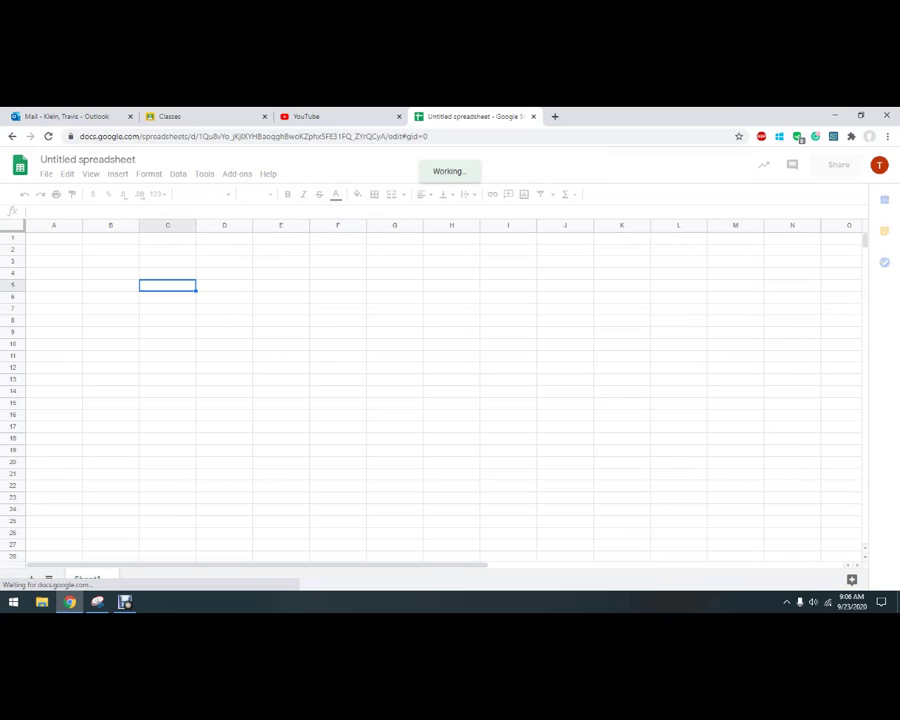
key("ctrl+a")
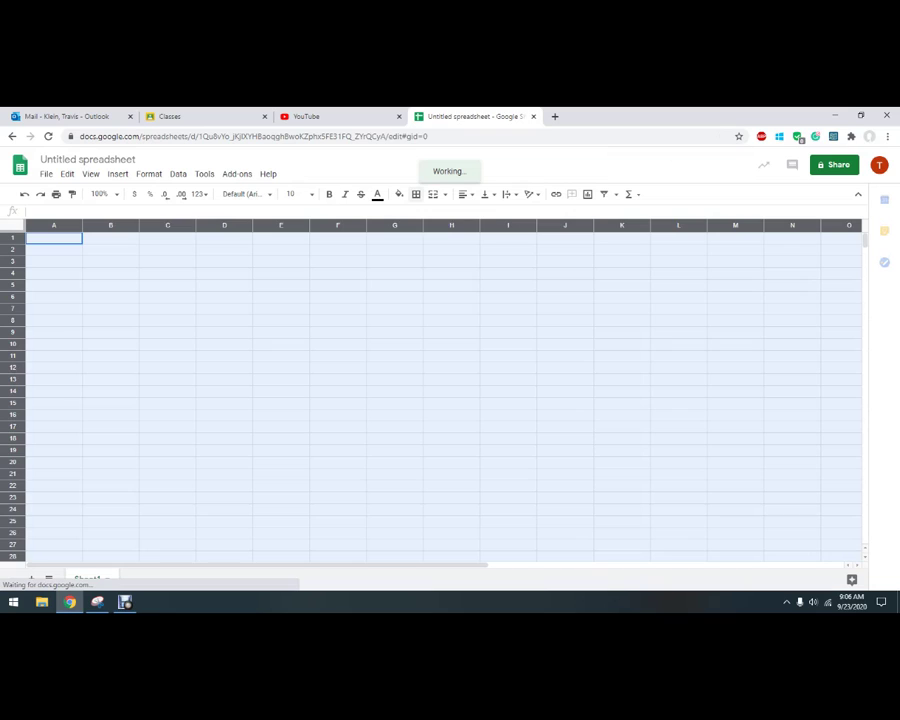
left_click(416, 194)
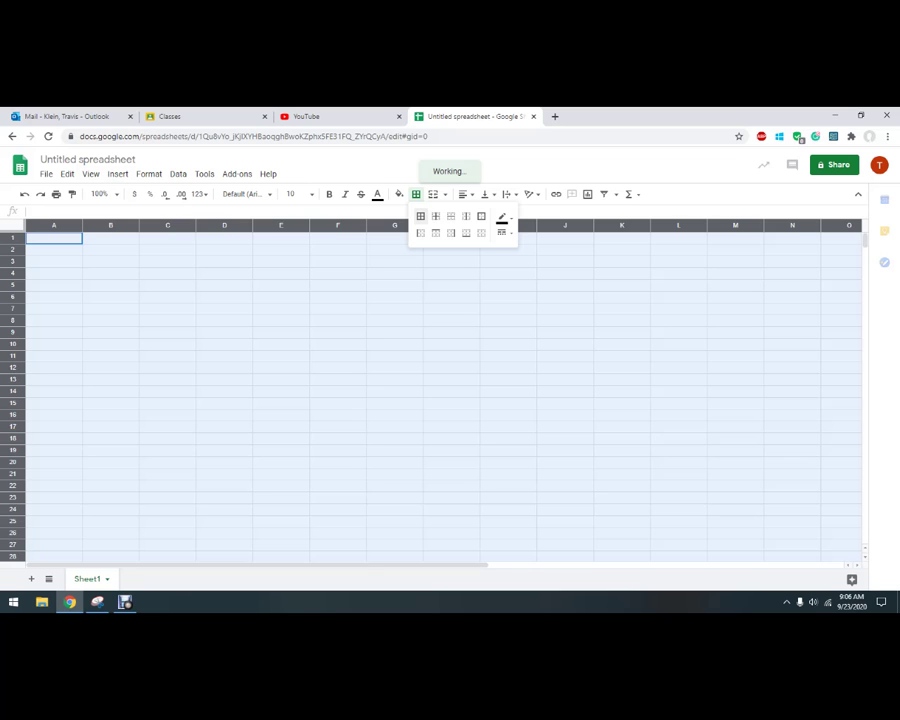
left_click(420, 216)
left_click(281, 297)
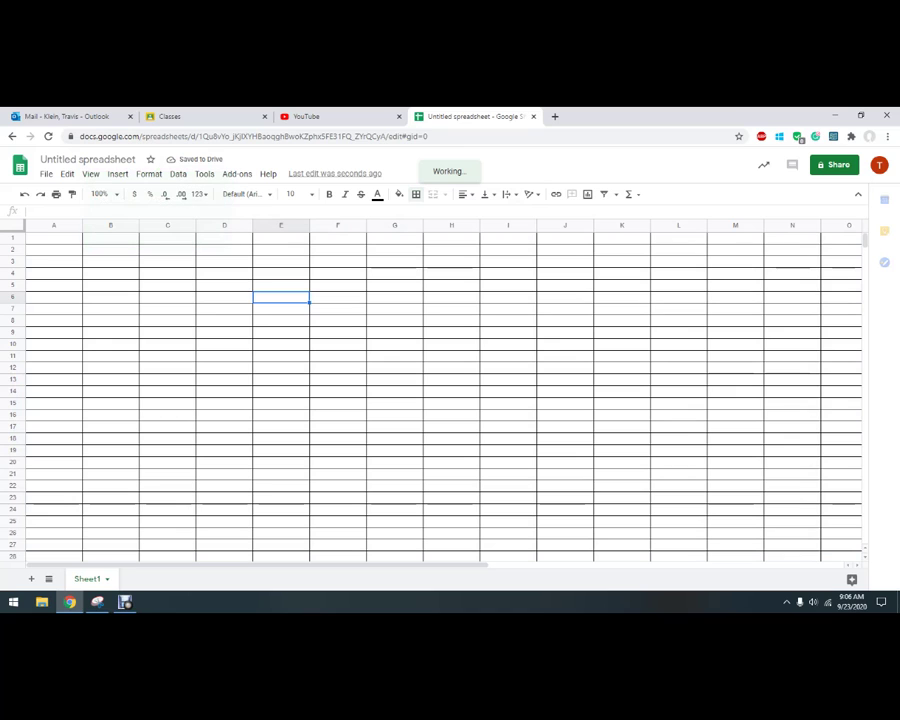
left_click(224, 415)
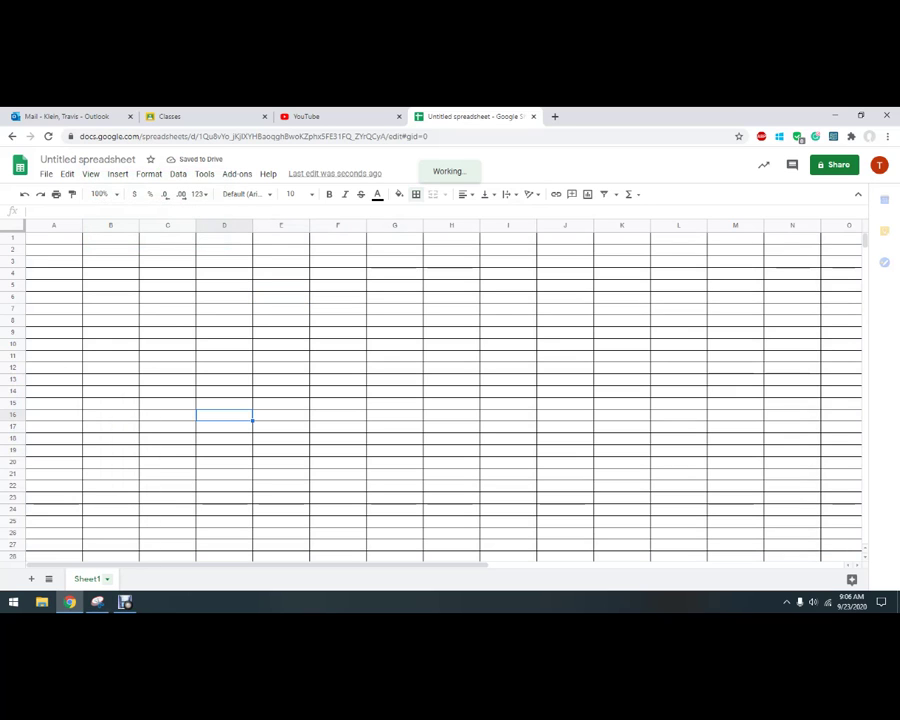
Step: Rename the sheet Sheet1 as "GDP and GDP per capita"
right_click(87, 578)
left_click(90, 436)
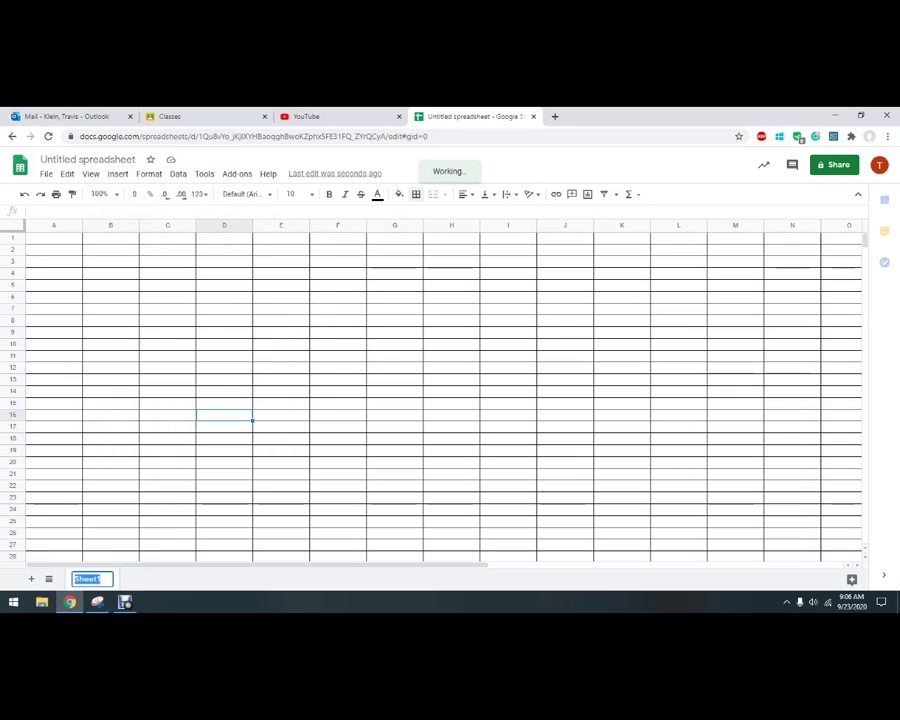
type("GD")
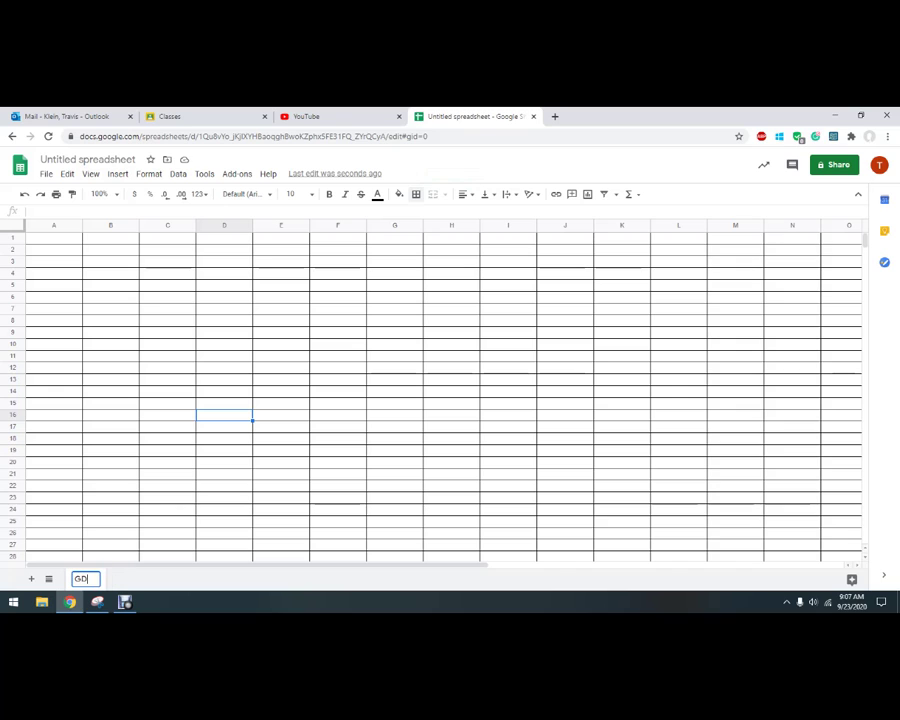
type("P and GDP")
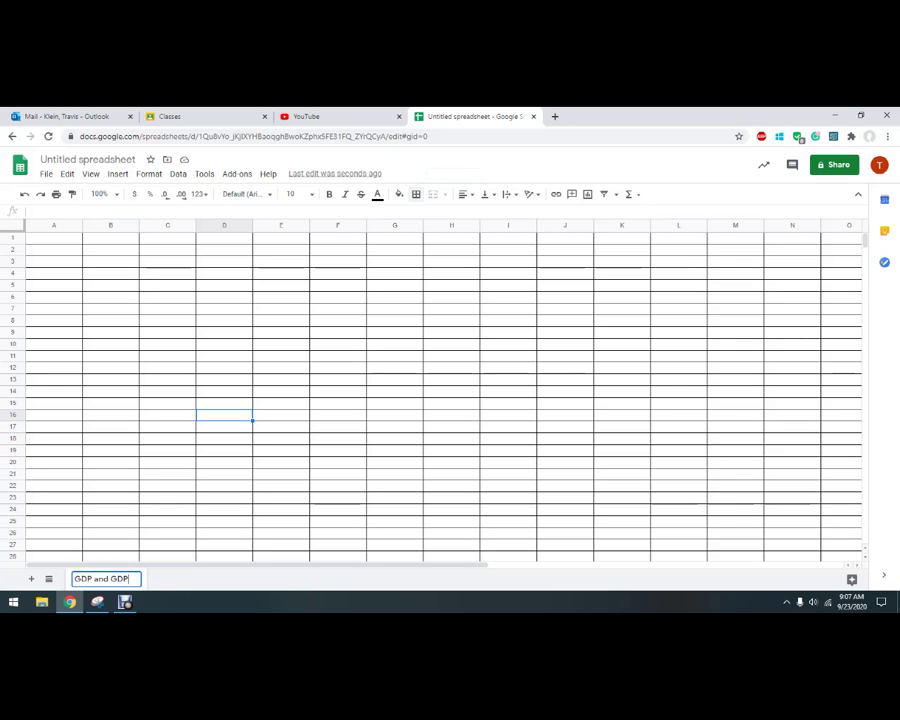
type(" per capita")
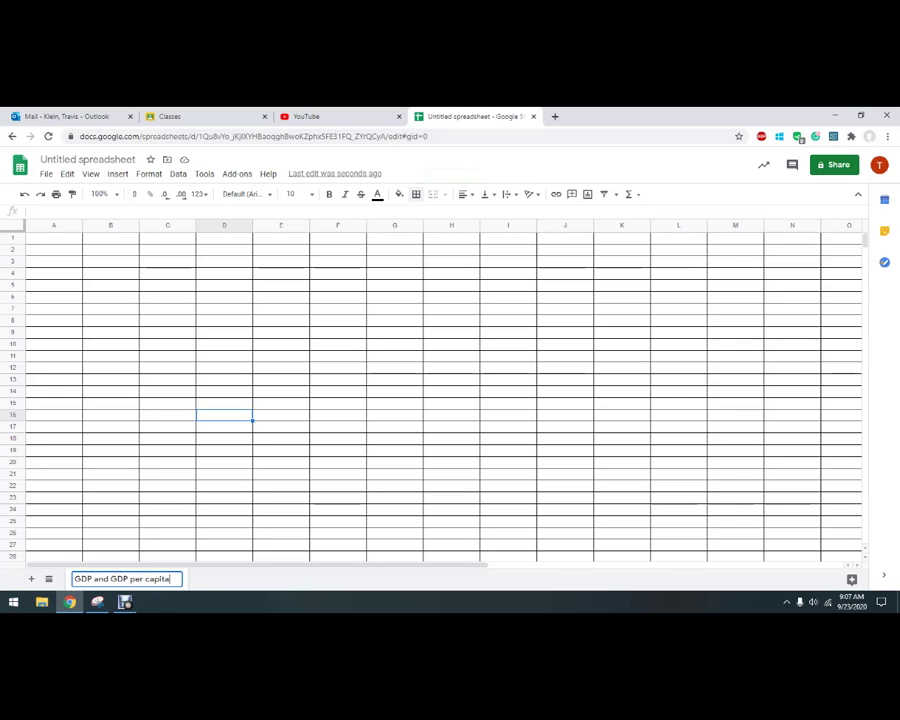
left_click(167, 450)
Step: Set the sheet zoom to 200% and make column A narrower, to roughly two thirds of its width
left_click(54, 250)
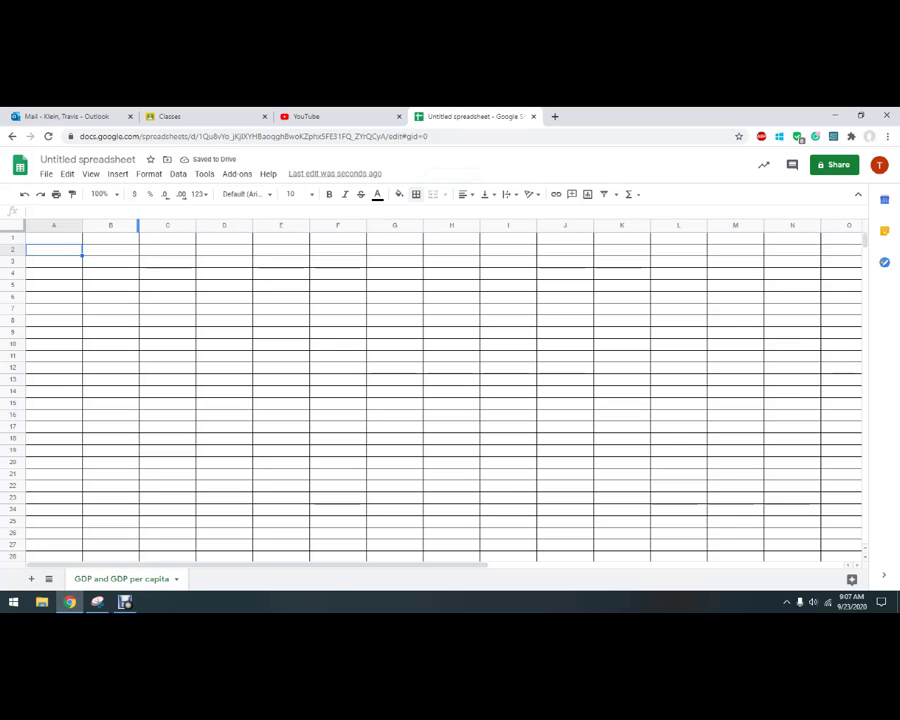
left_click(101, 194)
left_click(103, 321)
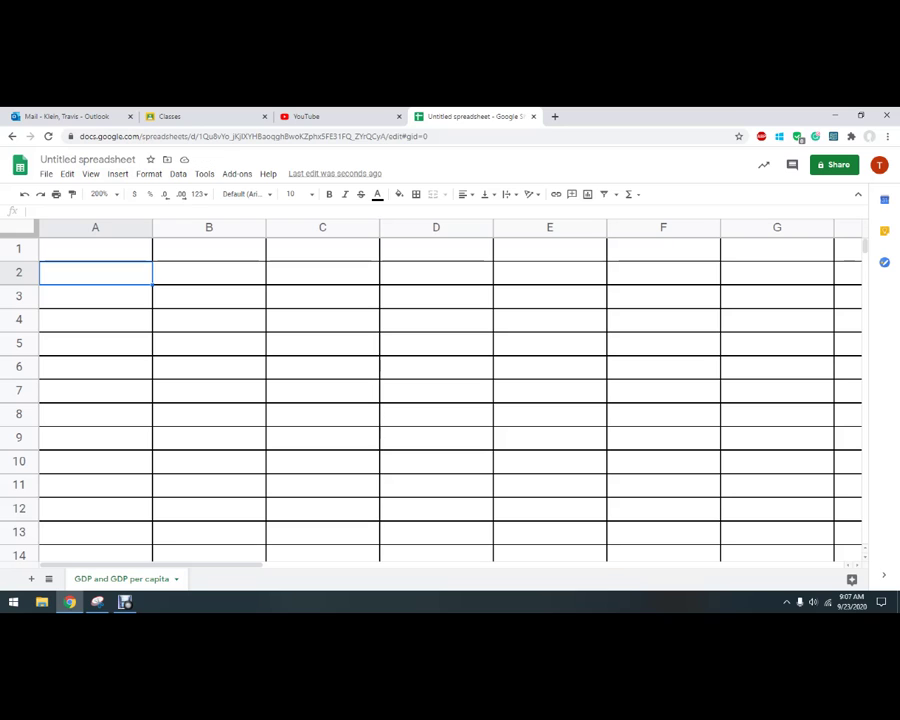
left_click(208, 273)
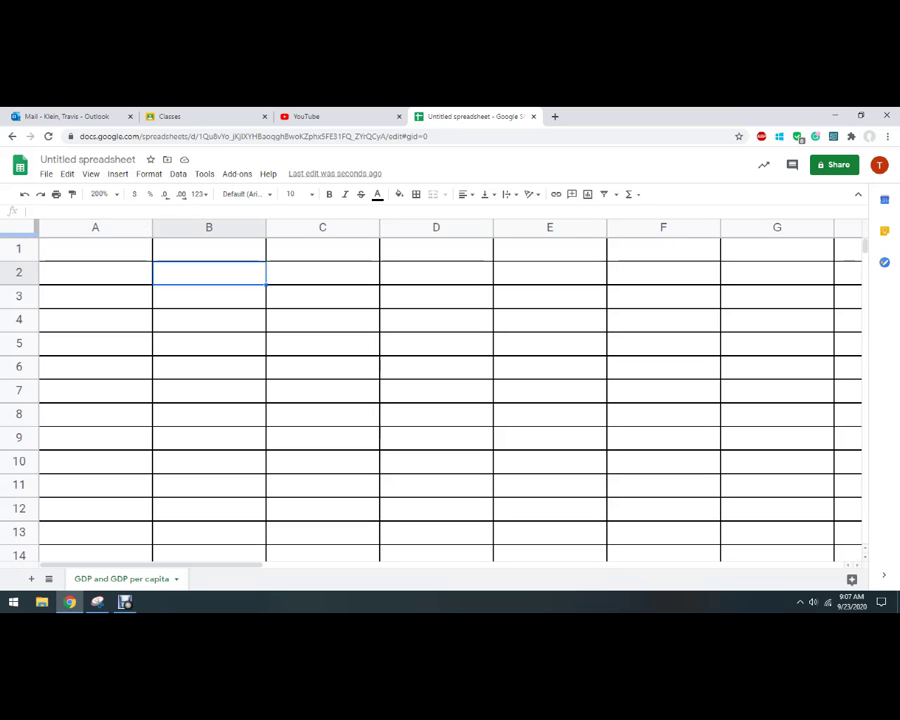
left_click_drag(151, 228, 110, 228)
Step: Enter the year 2018 in cell B1 and the label "Consumer Sp" in cell B2
left_click(168, 249)
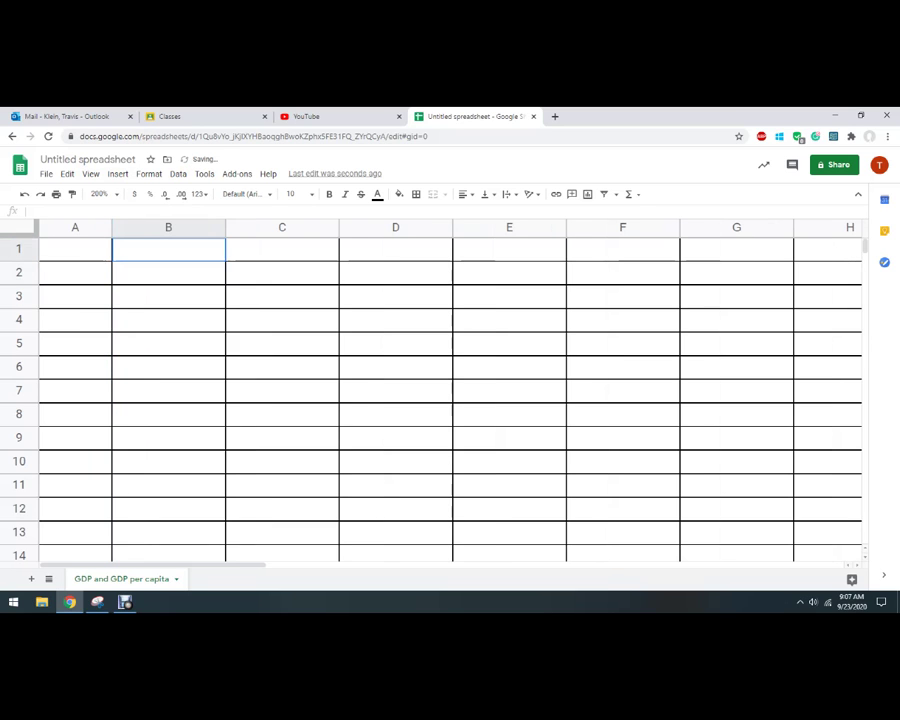
type("2")
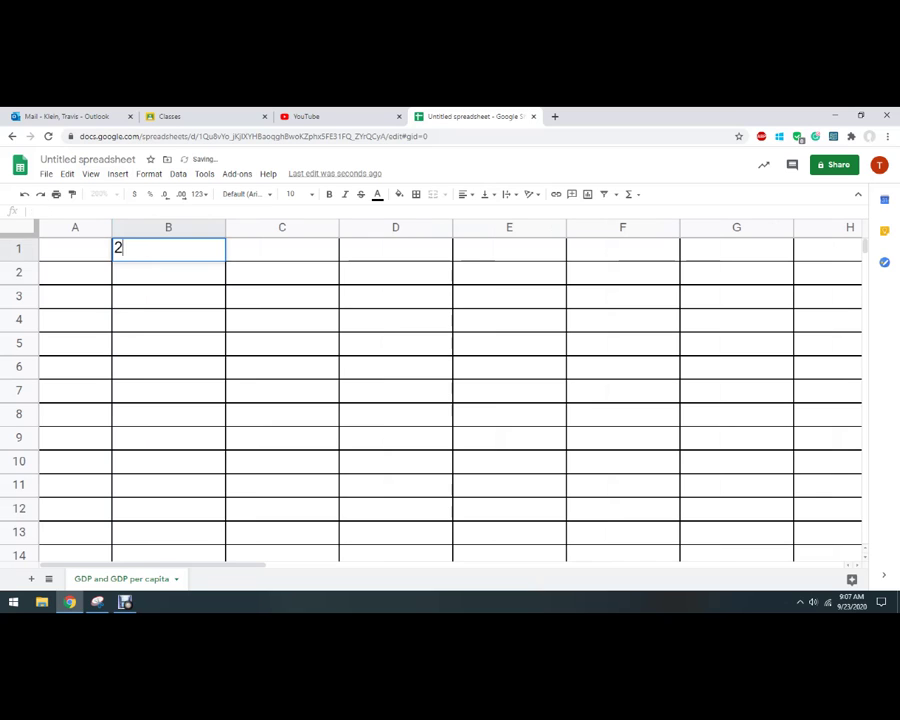
type("018")
key("Return")
type("Co")
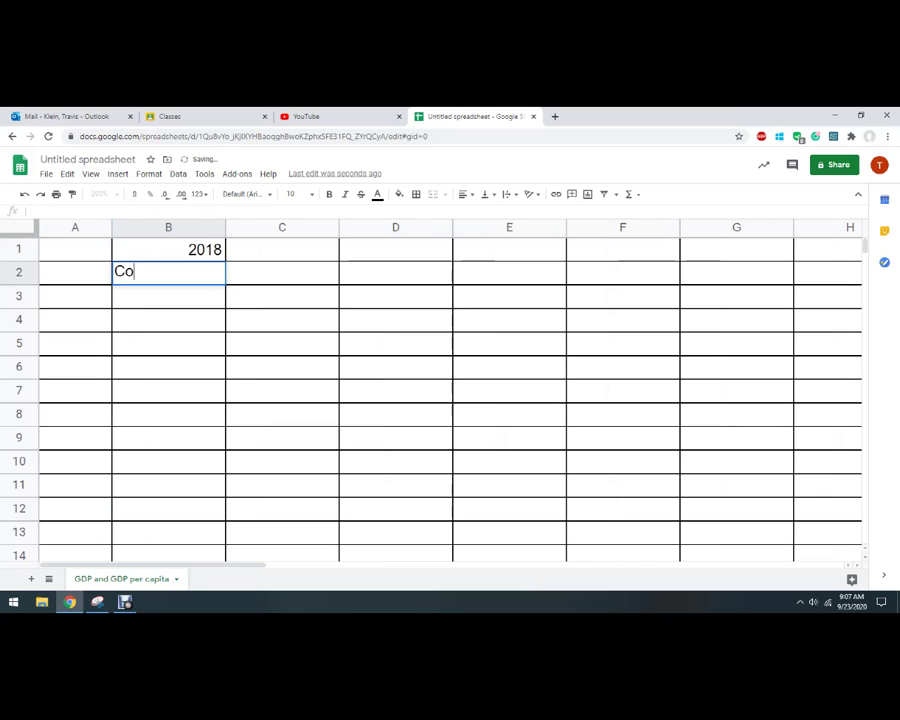
type("nsumer Sp")
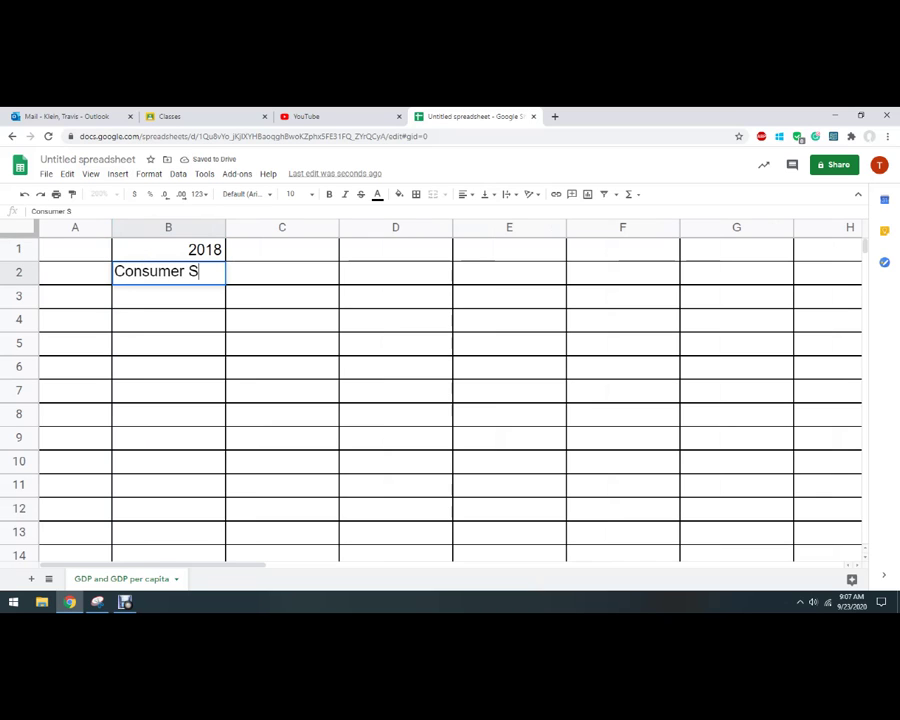
key("Return")
Step: Enter the labels "Investment" in cell B3 and "Gov. Sp" in cell B4
type("Invesm")
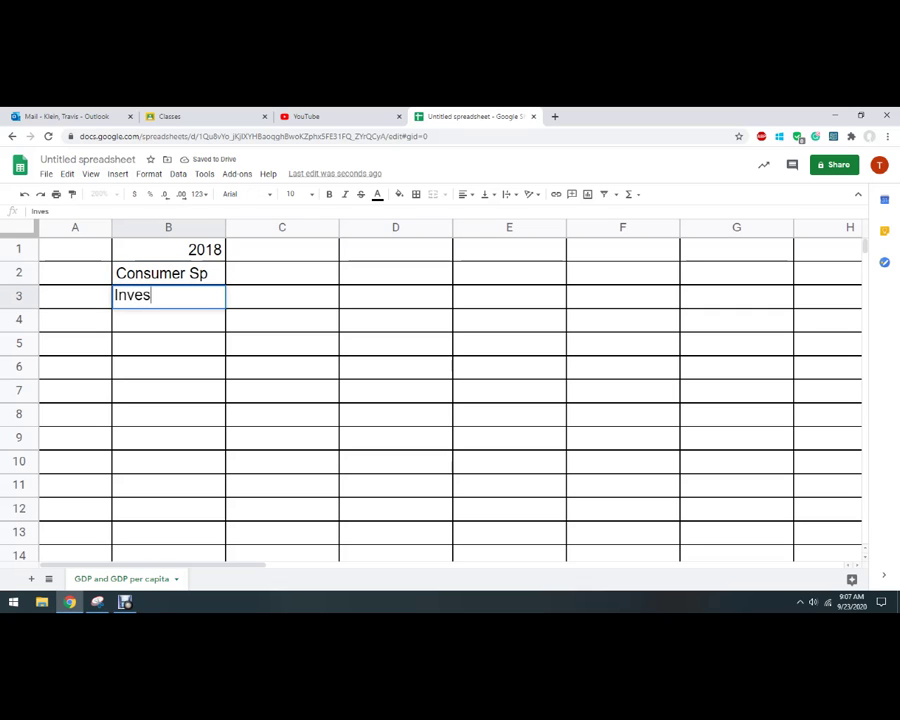
key("BackSpace")
type("tment")
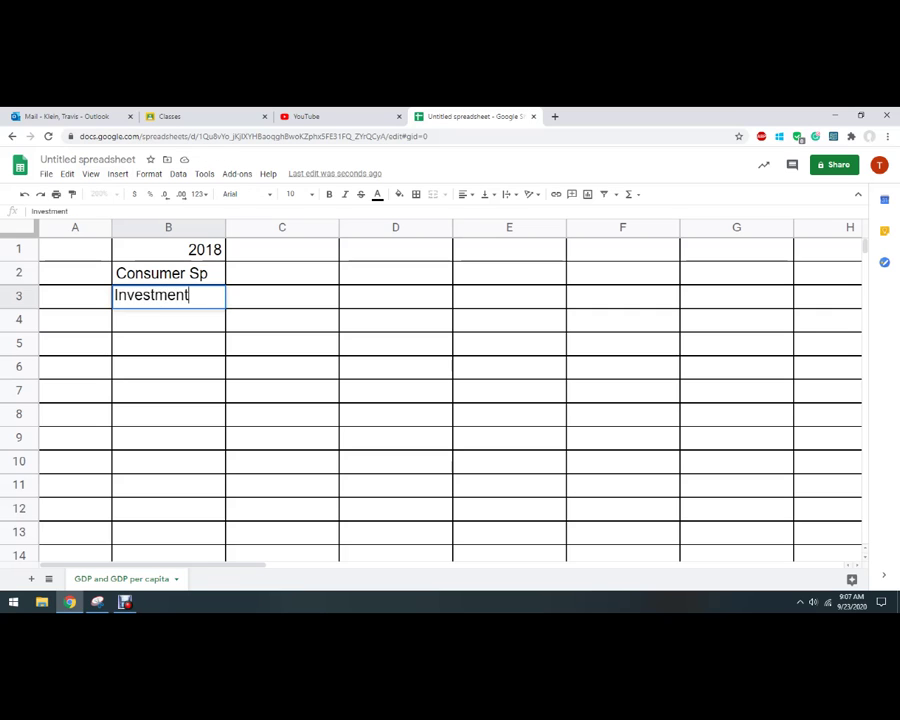
key("Return")
type("Gov. Sp")
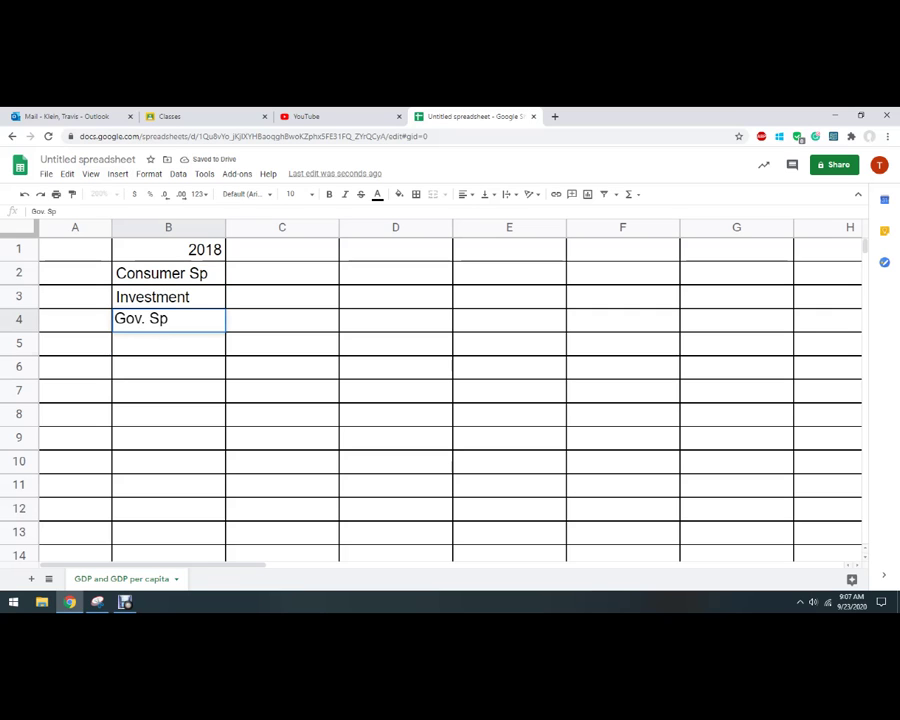
key("Return")
Step: Enter the labels "Export Value" in cell B5 and "Import Value" in cell B6
type("Export Value")
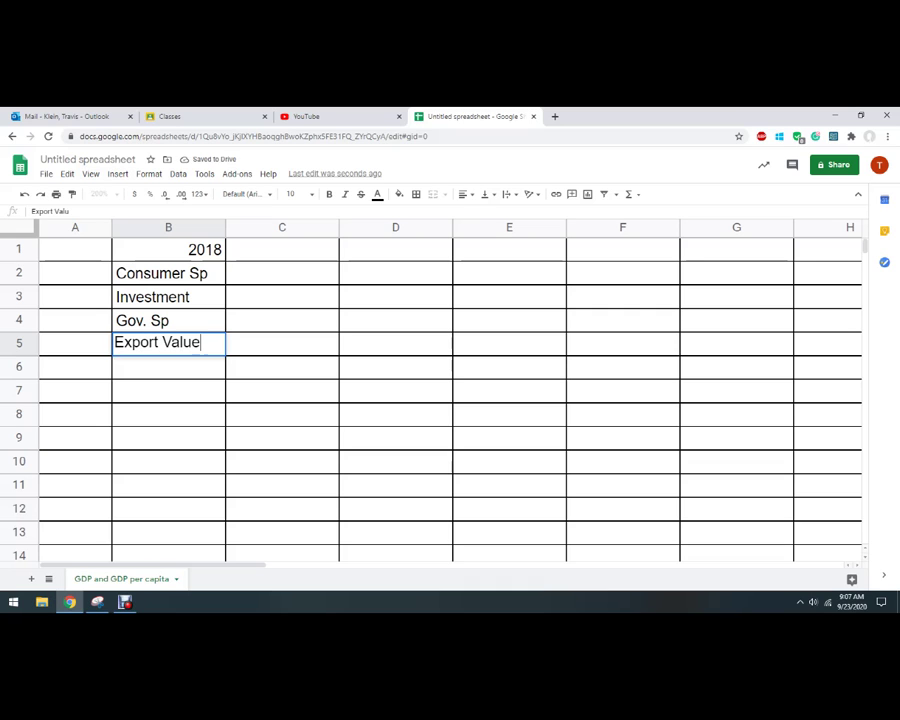
key("Return")
type("Imp")
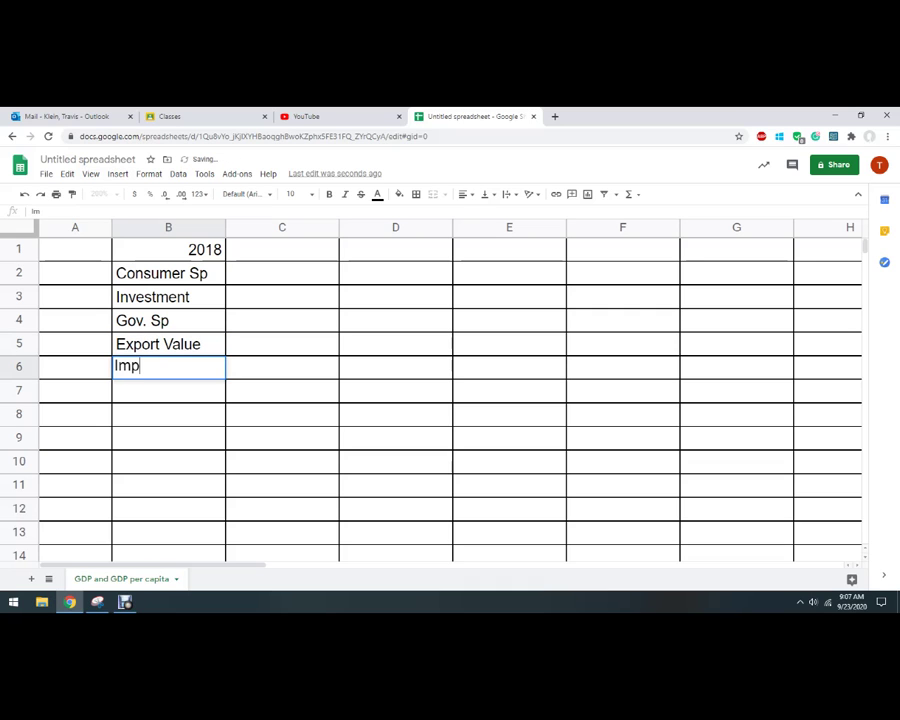
type("ort Value")
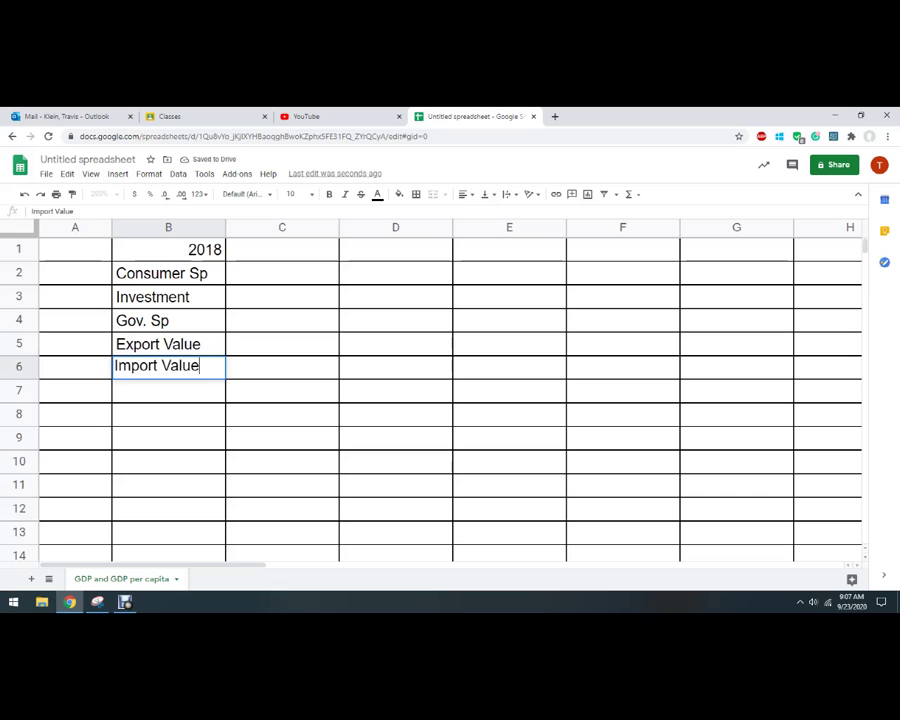
key("Return")
Step: Enter 120 for Consumer Sp in cell C2 and the unit heading "in billions" in cell C1
key("Right")
key("Up")
key("Up")
key("Up")
key("Up")
key("Up")
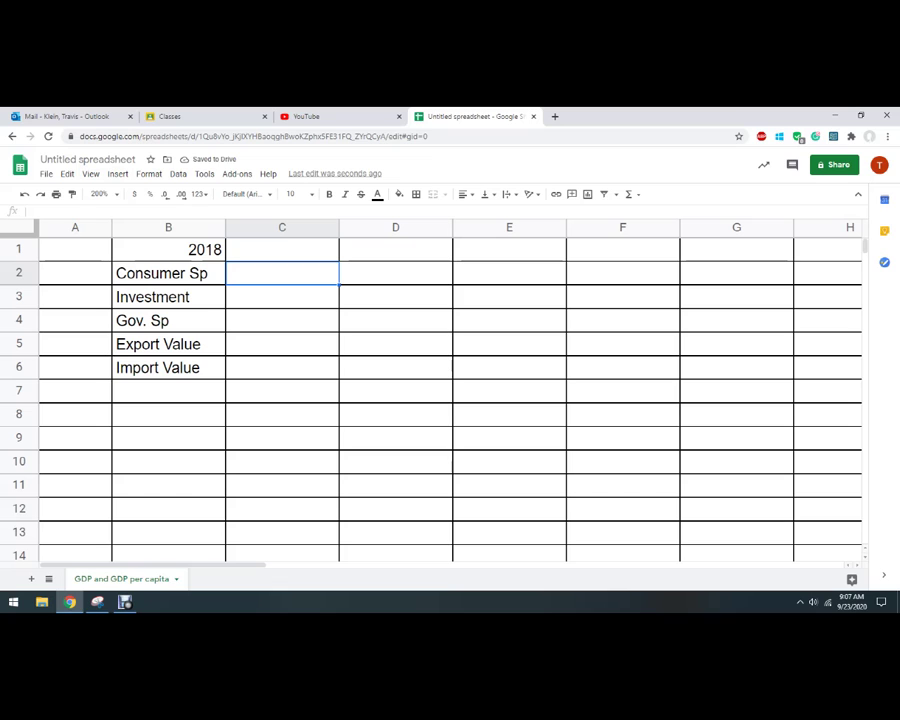
type("120")
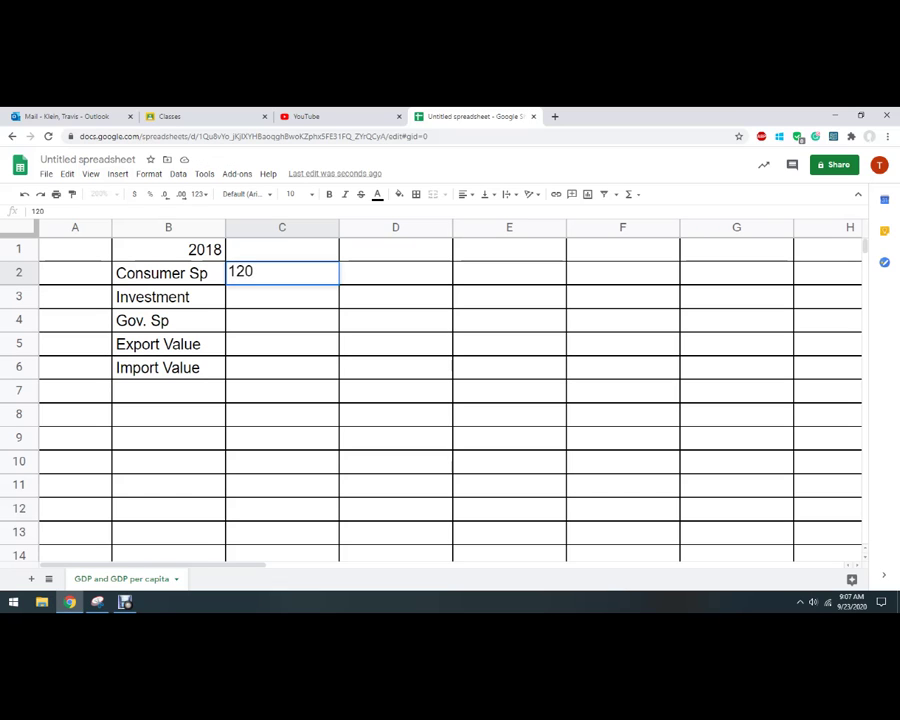
key("Up")
key("Return")
type("in billions")
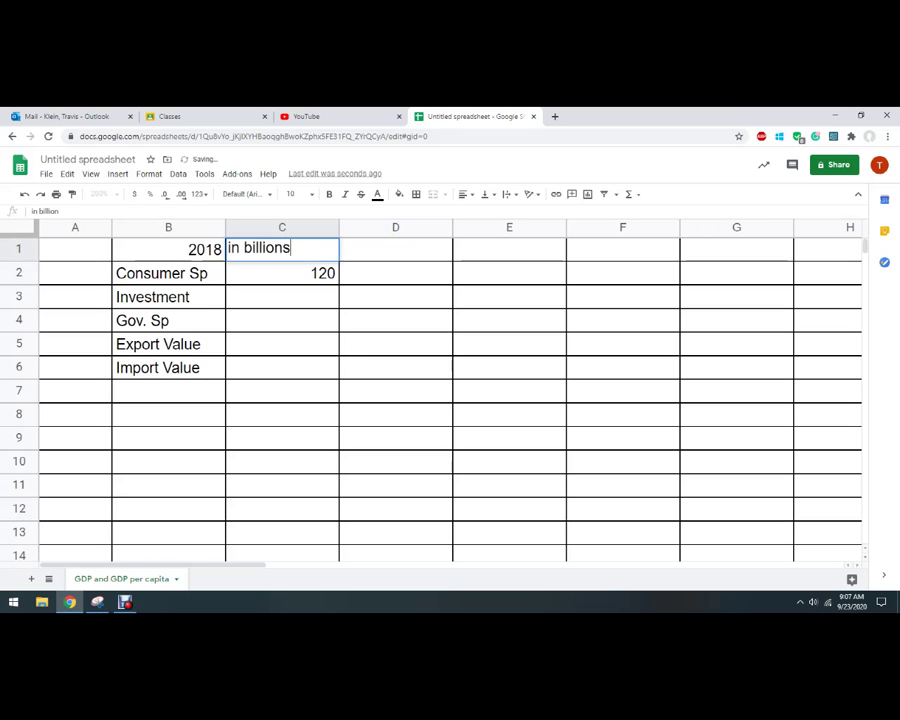
key("Return")
Step: Fill C3 to C6 with 20 for Investment, 50 for Gov. Sp, 10 for Export Value and 15 for Import Value
key("Down")
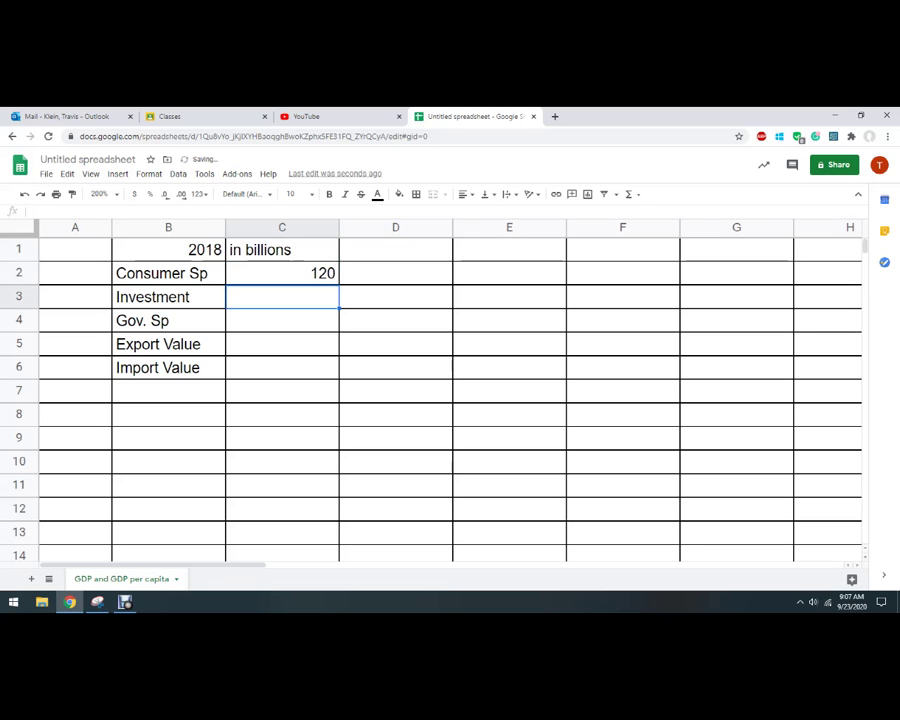
type("20")
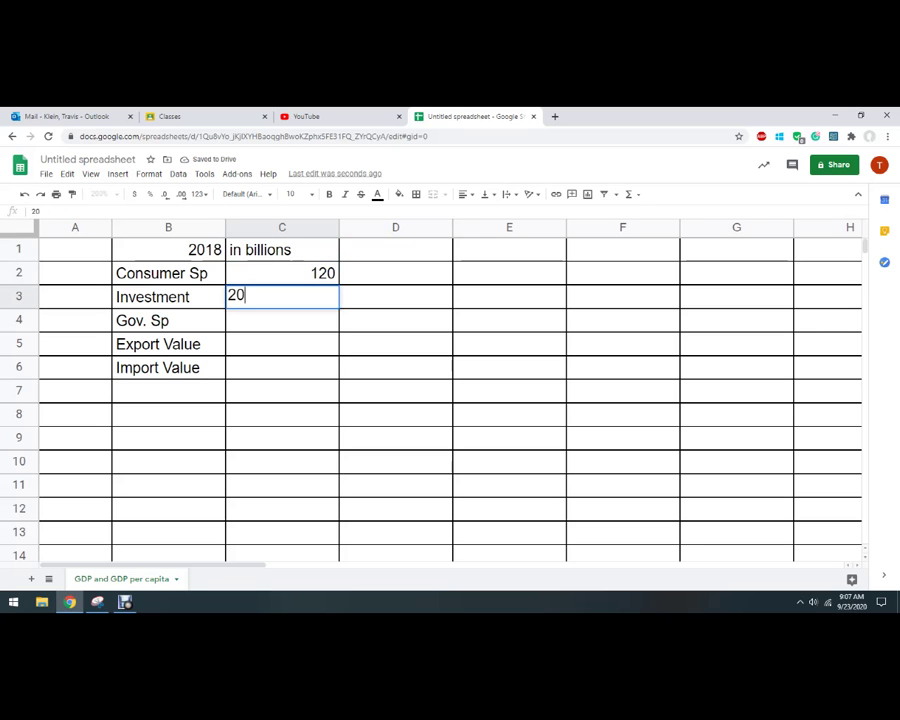
key("Return")
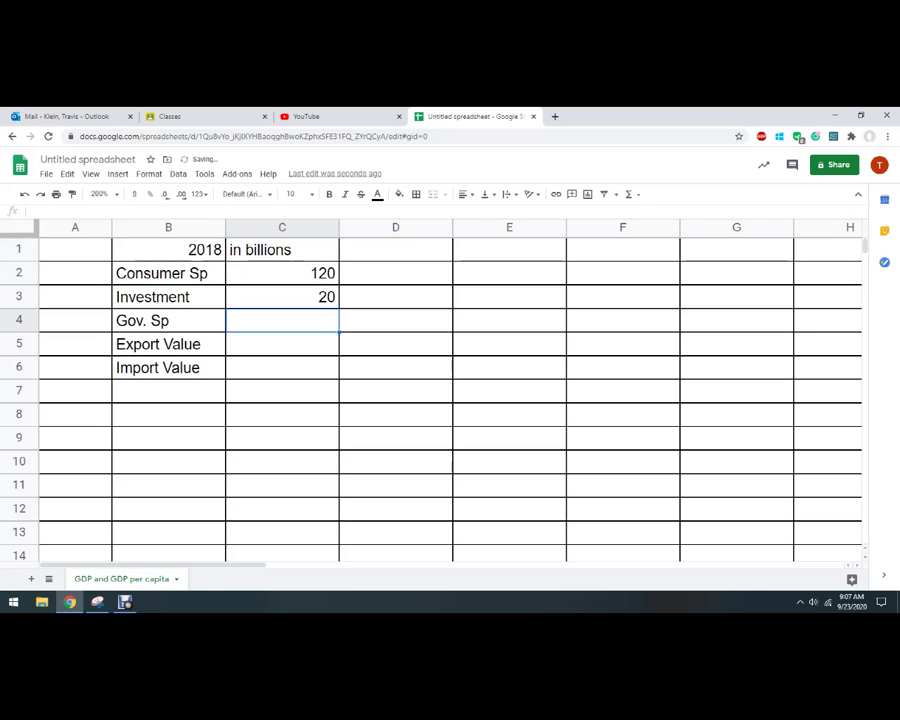
type("50")
key("Return")
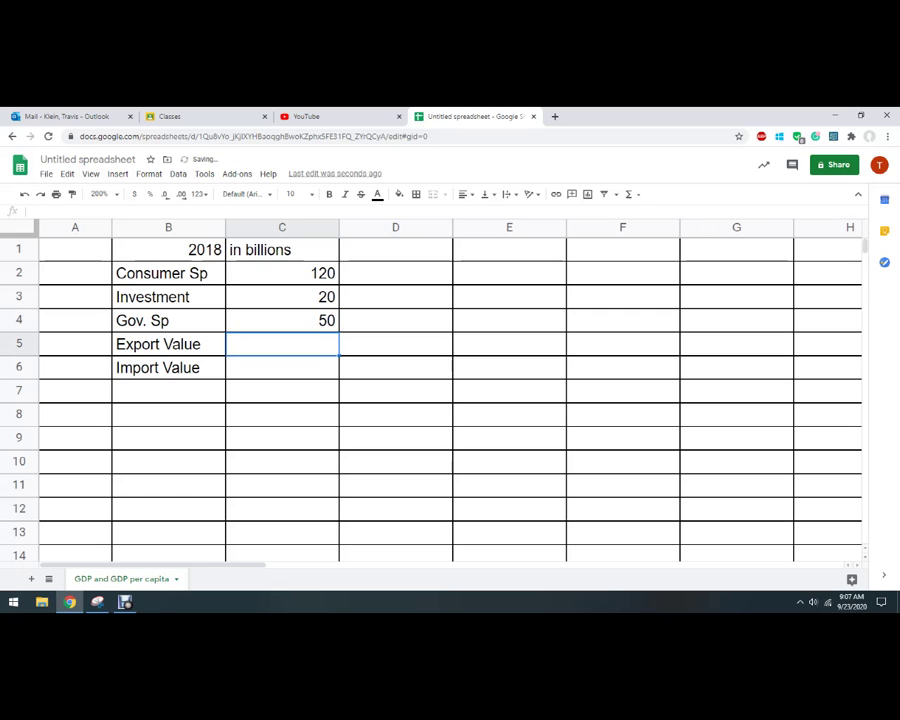
type("10")
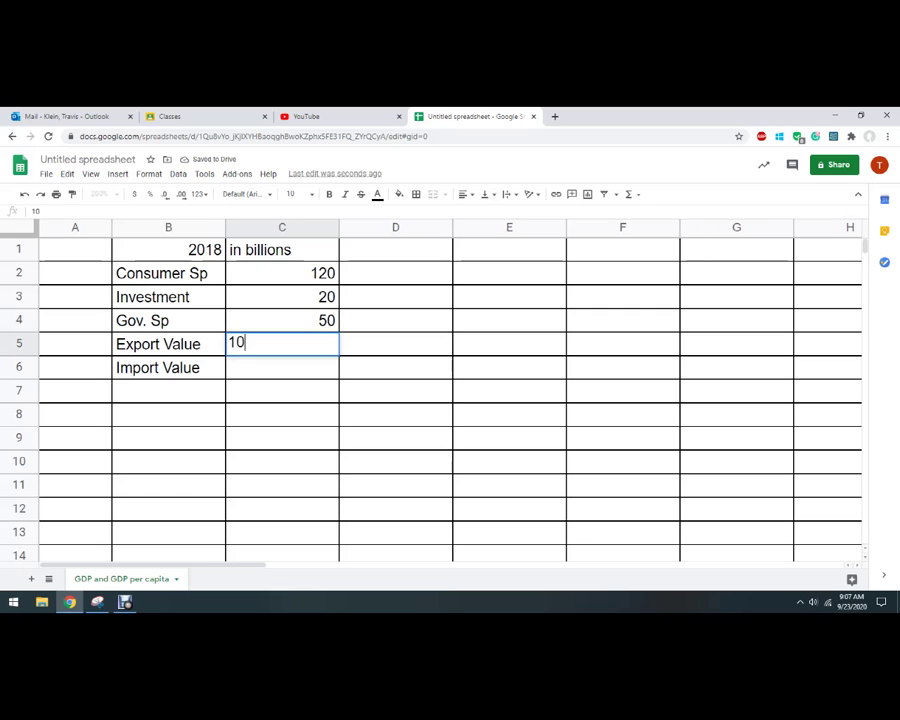
key("Return")
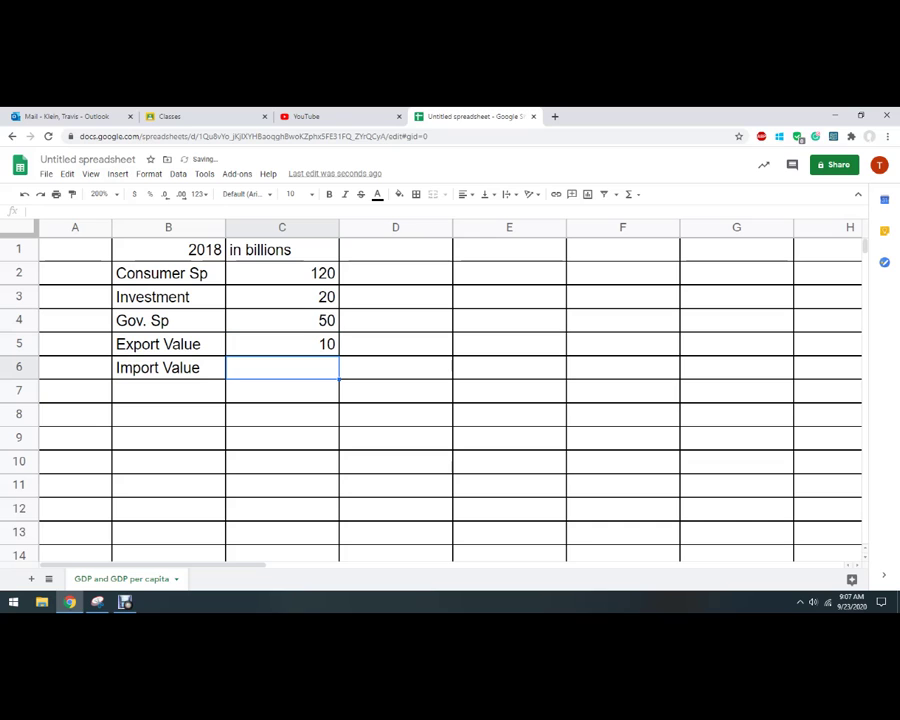
type("15")
key("Return")
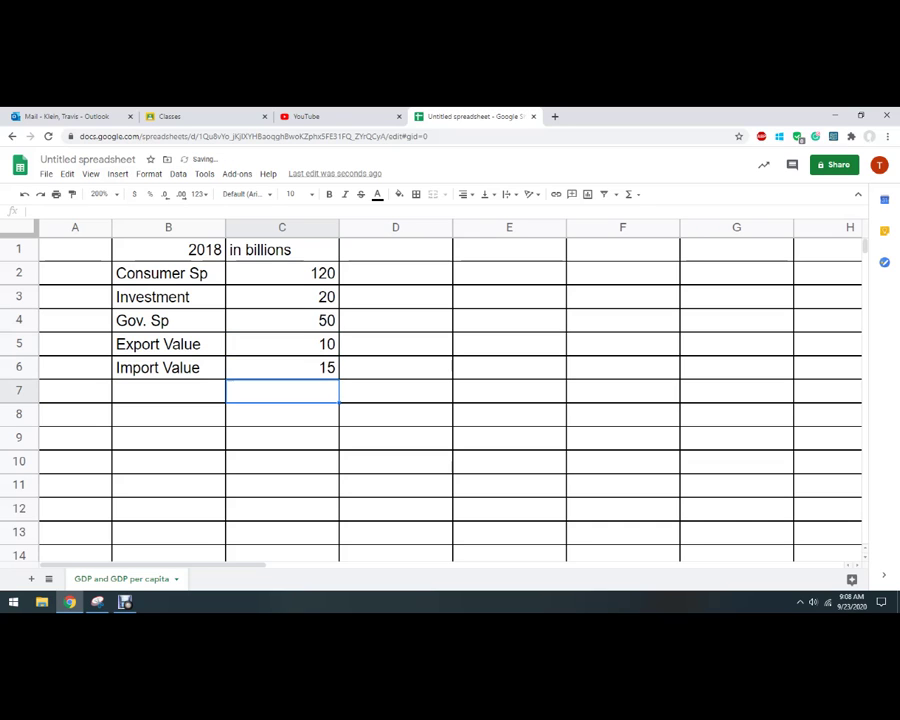
Step: Enter the label "Nominal GDP" in cell B8, below the list of components
left_click(168, 414)
type("Nominal GDP")
key("Tab")
type("=")
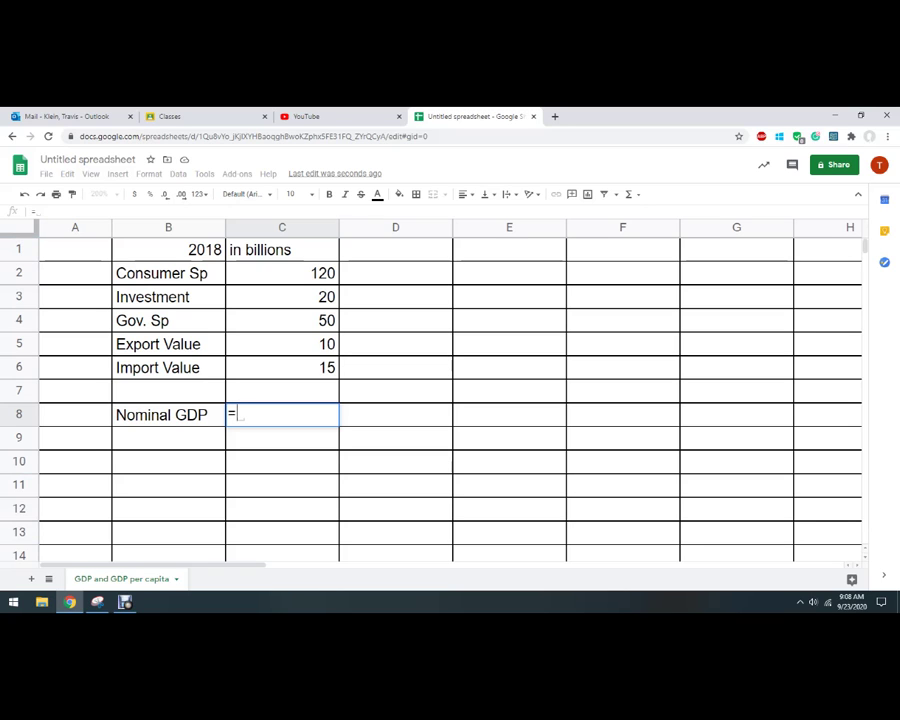
type("C2")
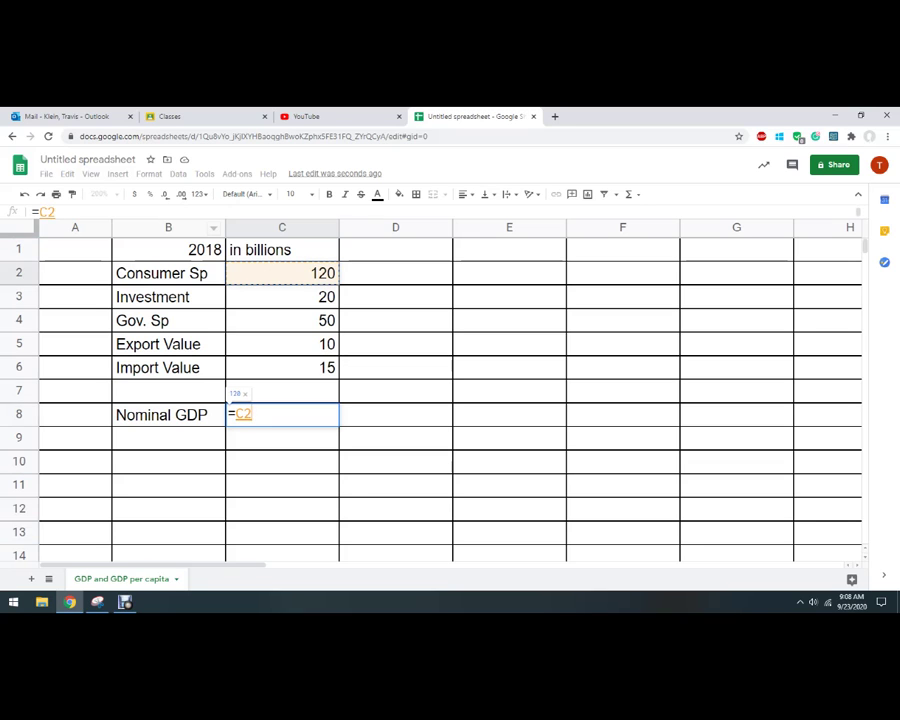
type("+")
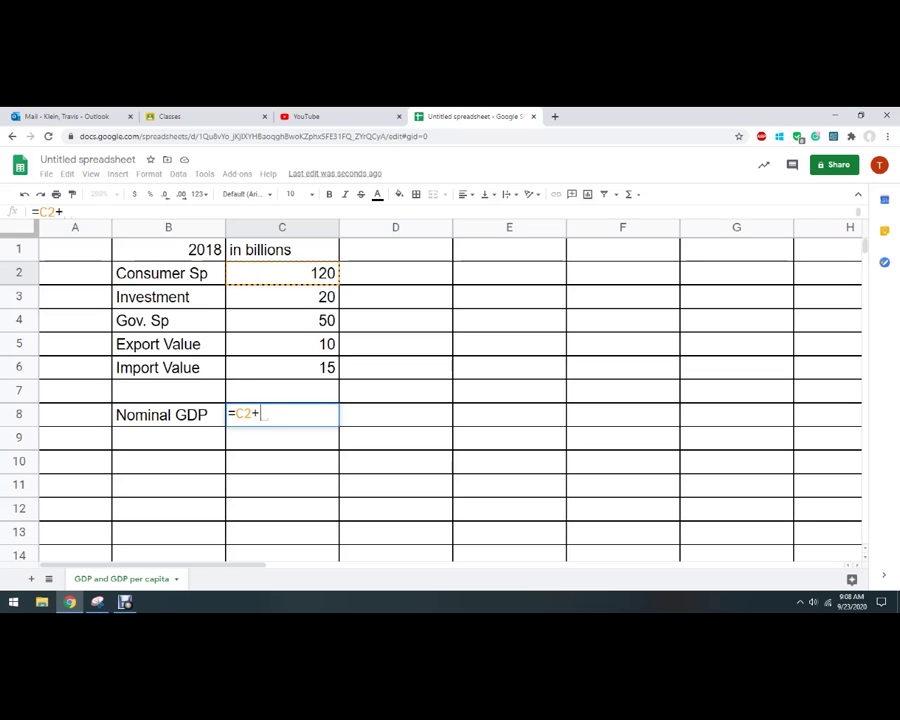
key("Escape")
Step: Enter the formula note "GDP = C+I+G+(Ex-Im)" as text in cell D1
left_click(396, 250)
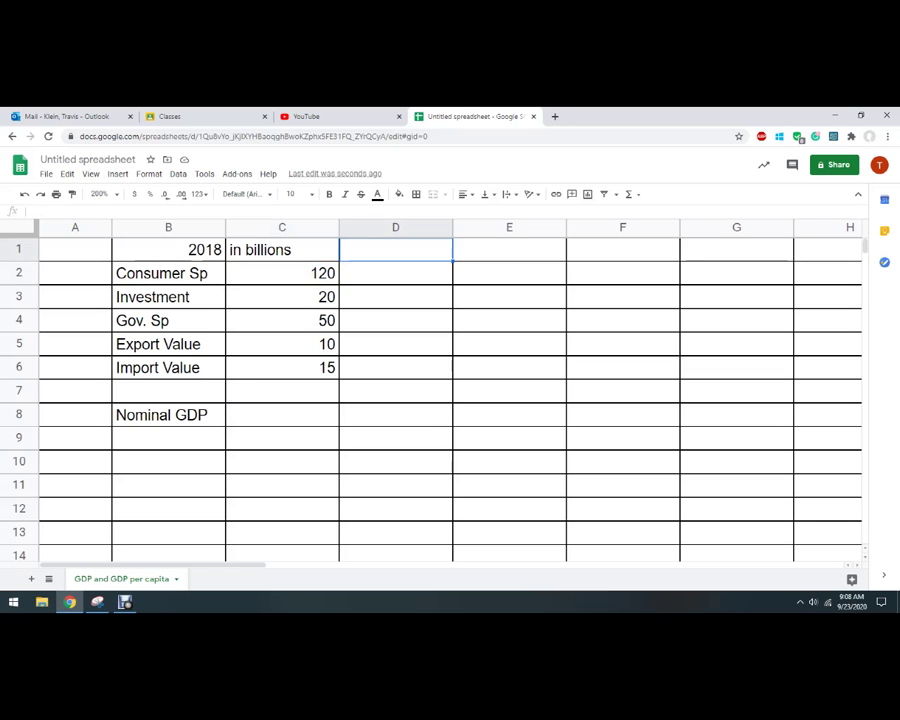
type("GDP ")
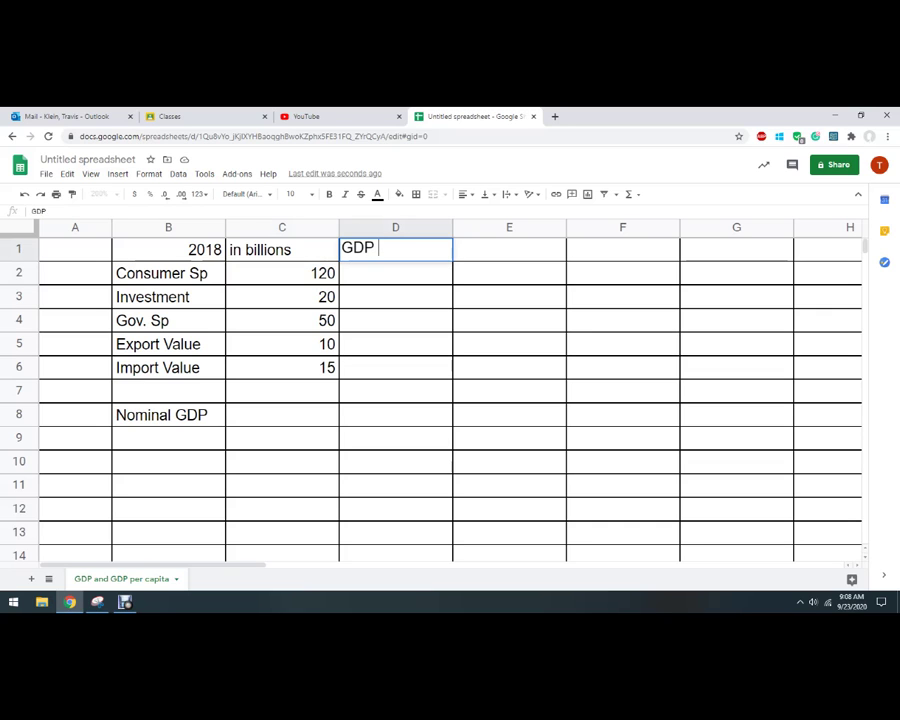
type("= C+I+G+EX")
key("BackSpace")
key("BackSpace")
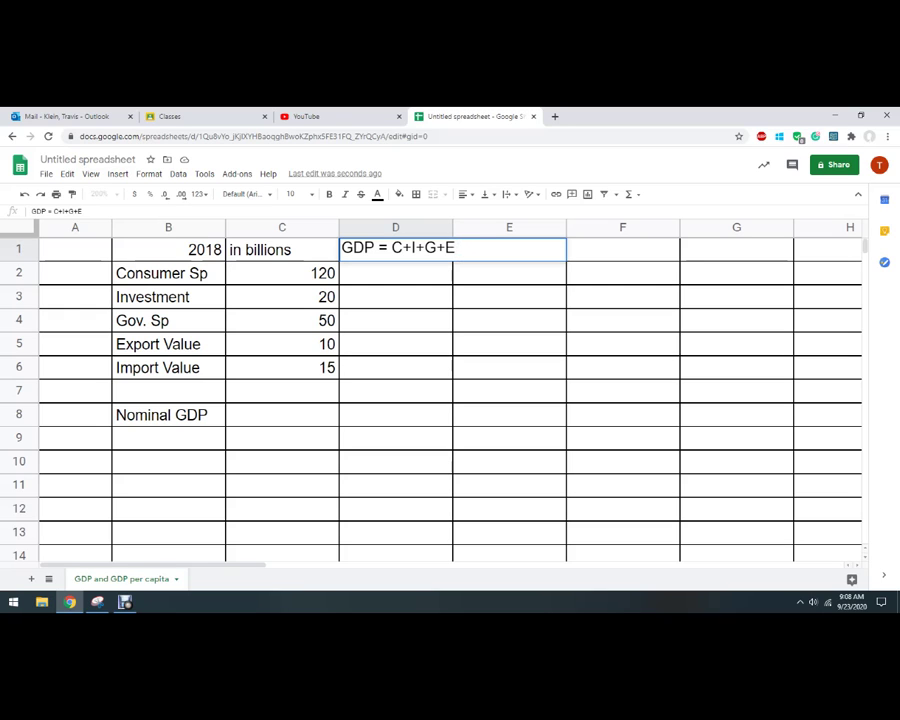
type("(EX")
key("BackSpace")
type("x-Im")
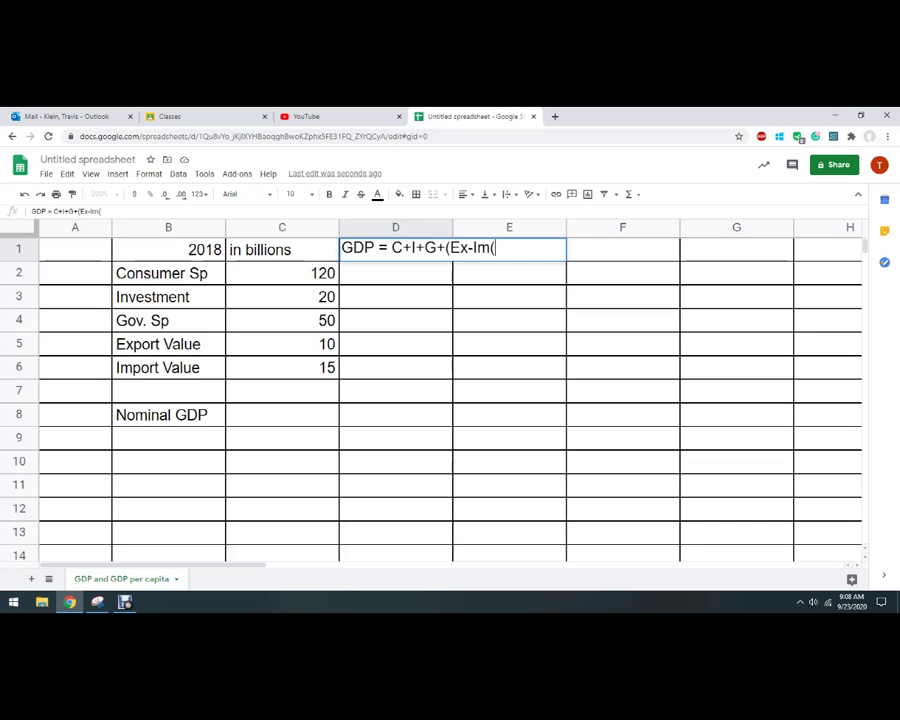
type(")")
key("Return")
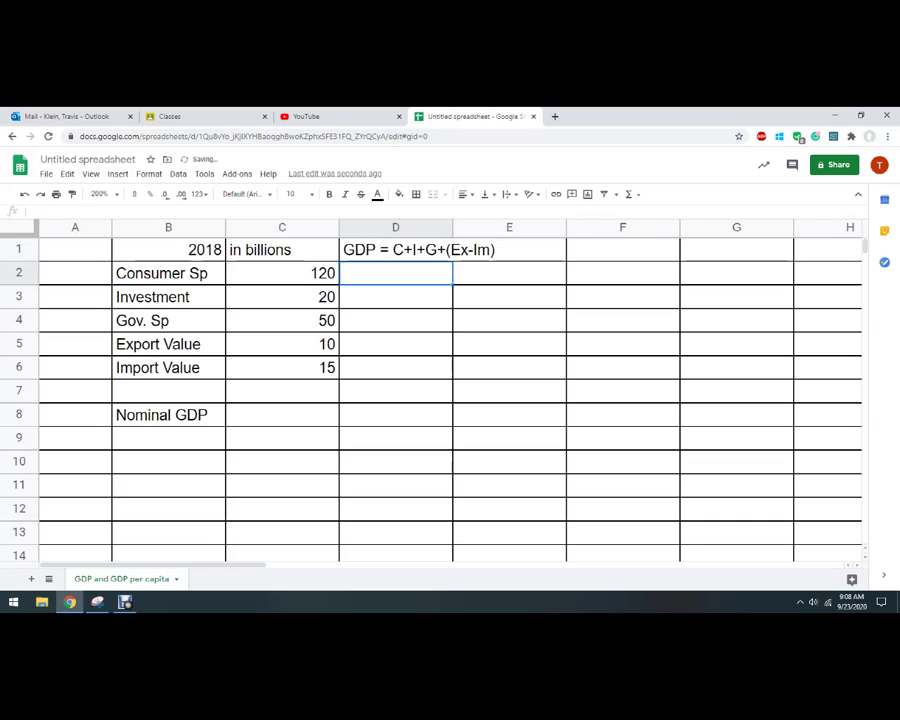
Step: Calculate Nominal GDP in cell C8 with the formula =C2+C3+C4+(C5-C6)
left_click(282, 415)
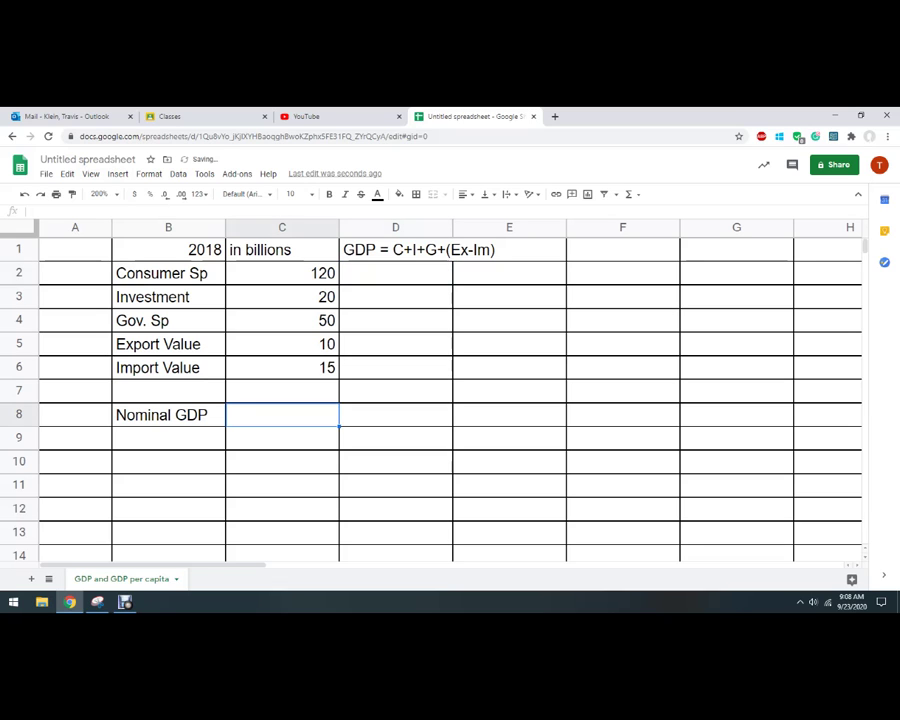
type("=C2")
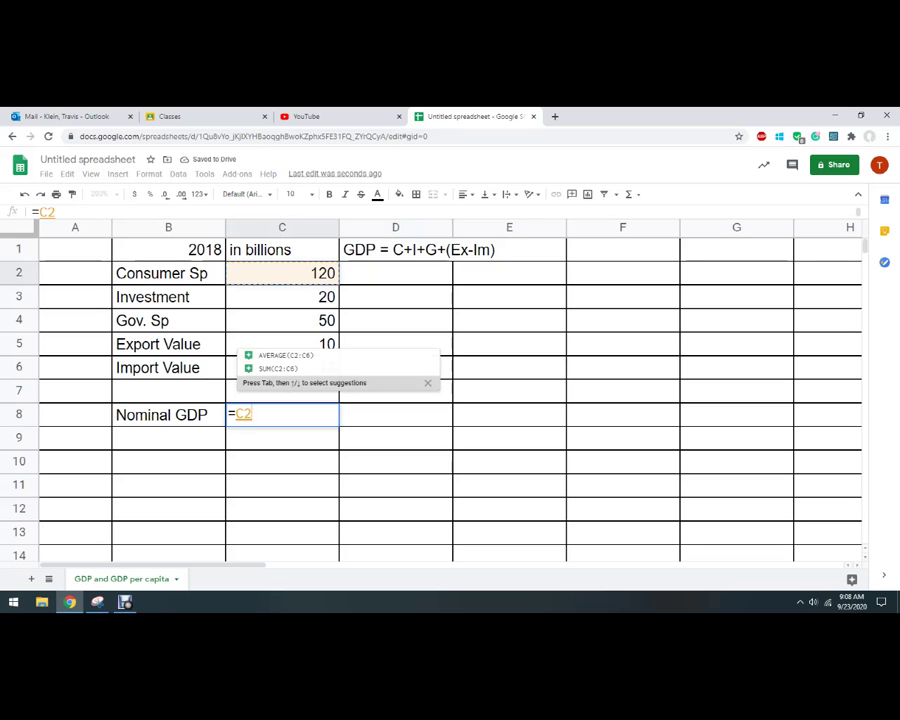
type("+C3+C4+C5")
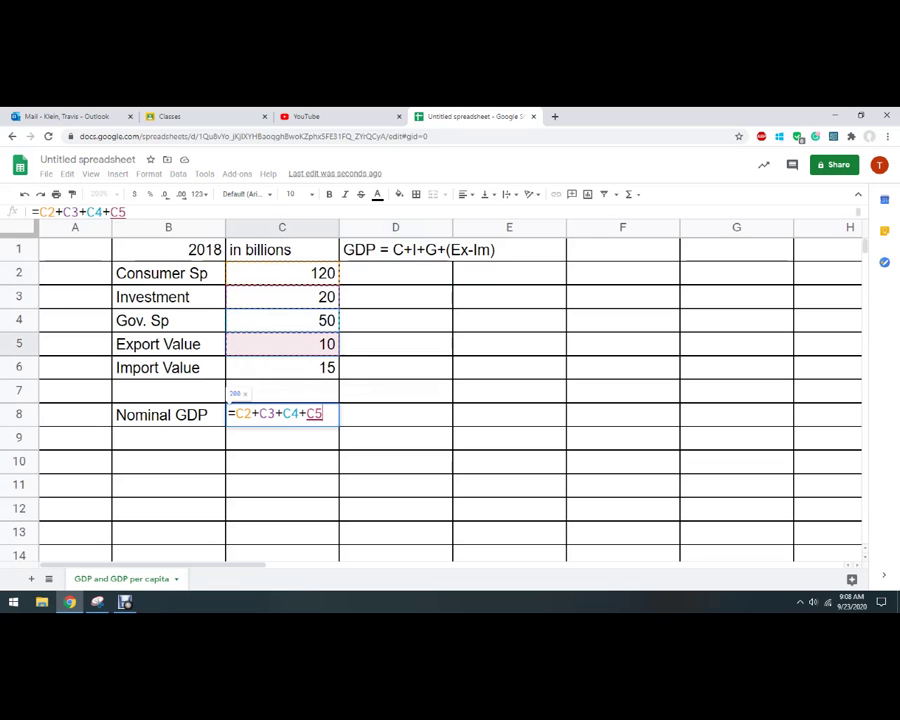
type("-C6")
left_click(307, 414)
type("(")
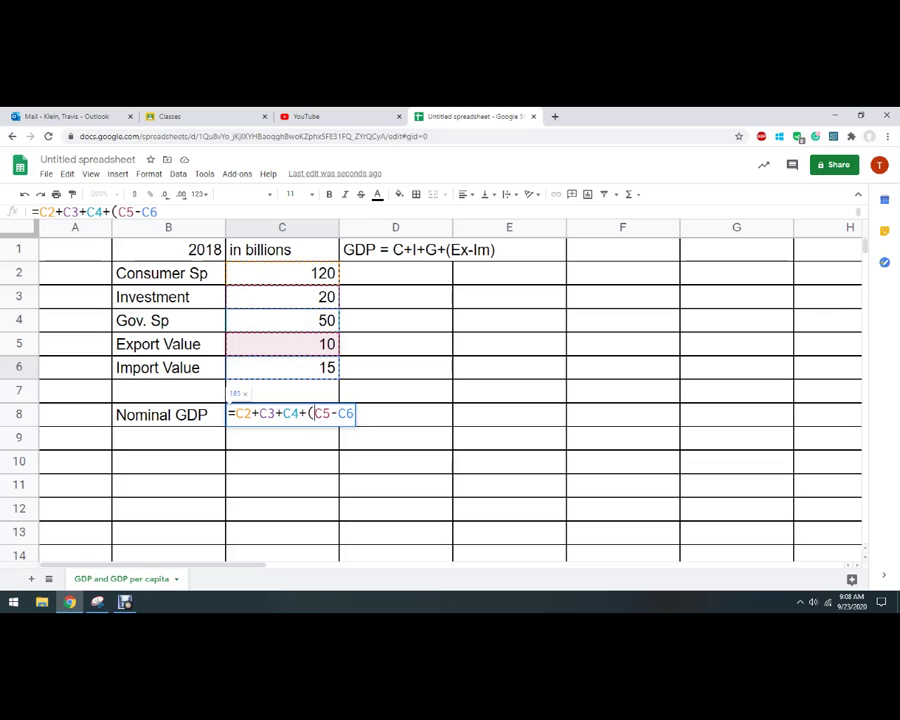
left_click(354, 414)
type(")")
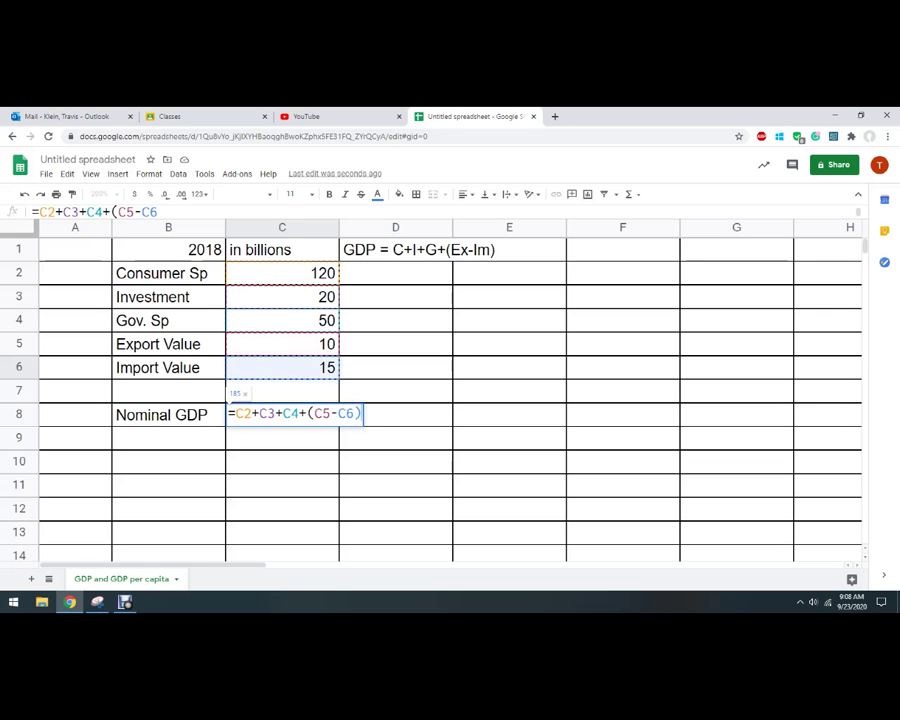
key("Return")
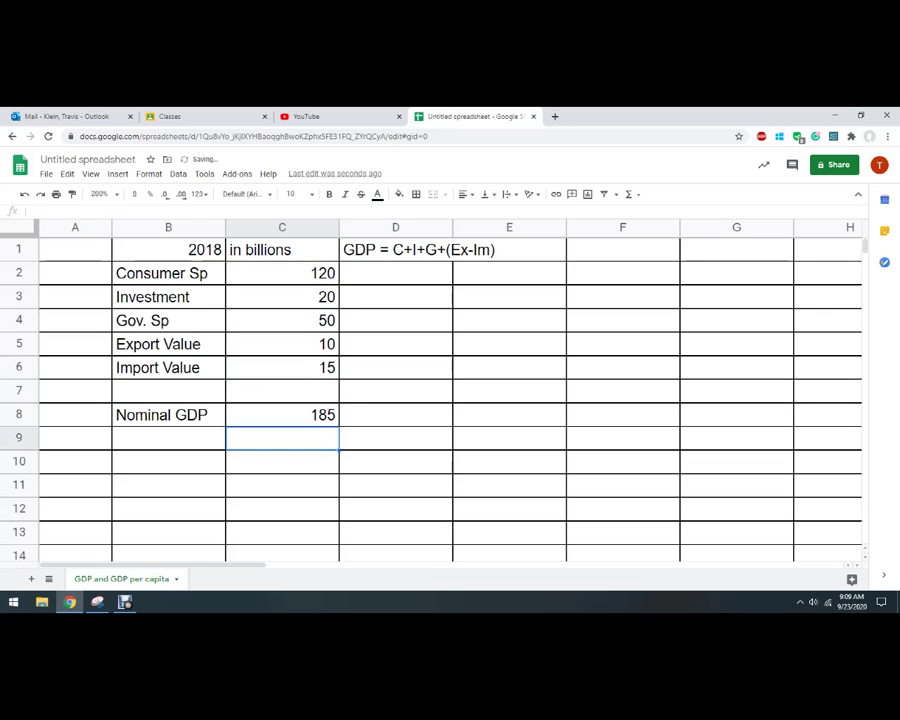
left_click(282, 415)
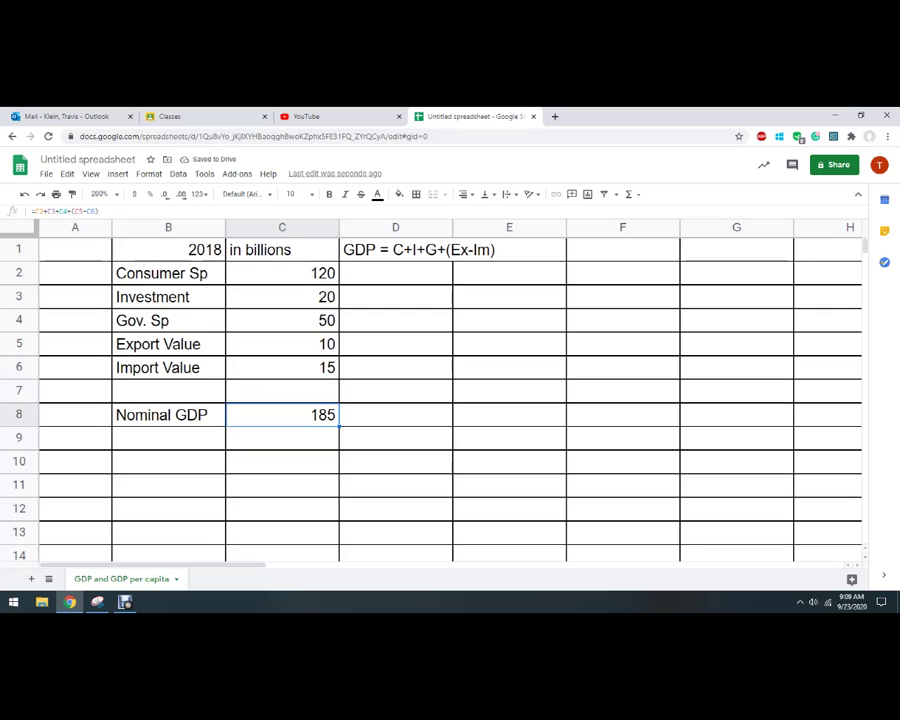
Step: Add a Population row with the value 0.1 in B9:C9 and enter the label "GDP per capita" in B10
left_click(168, 438)
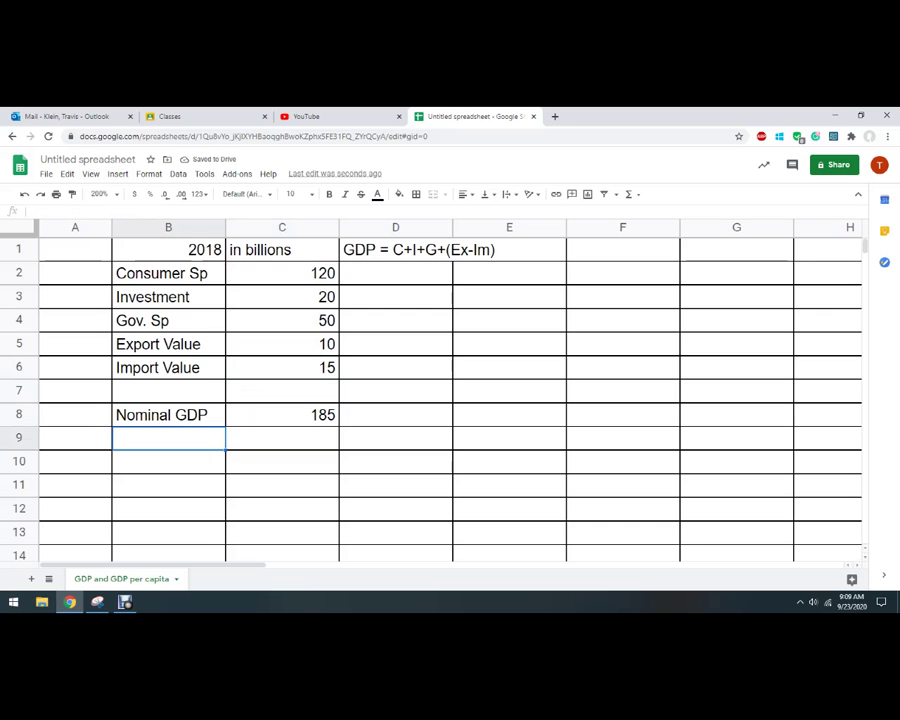
type("Population")
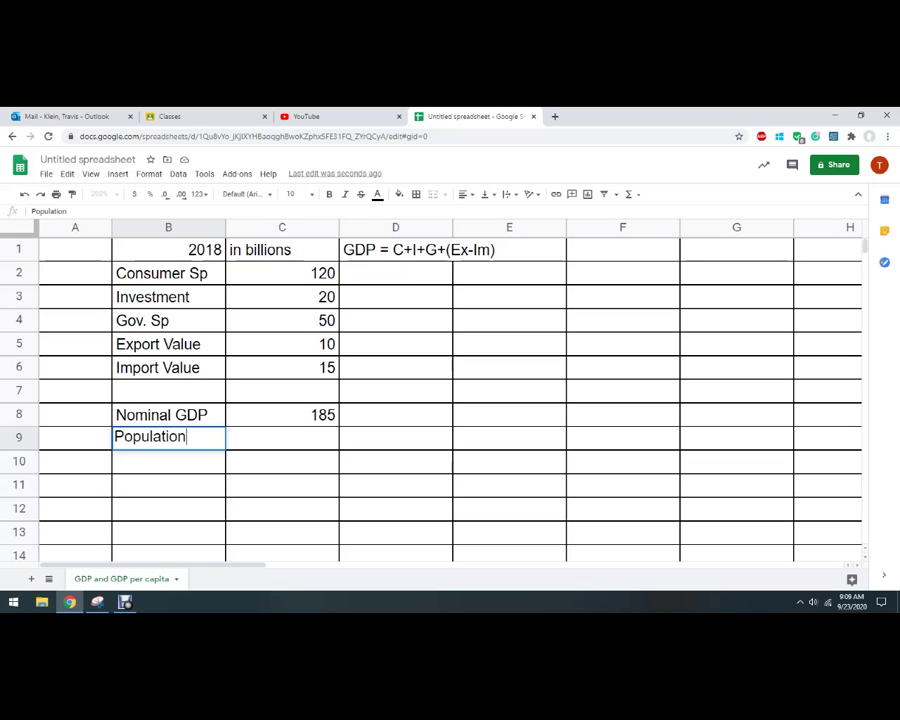
key("Tab")
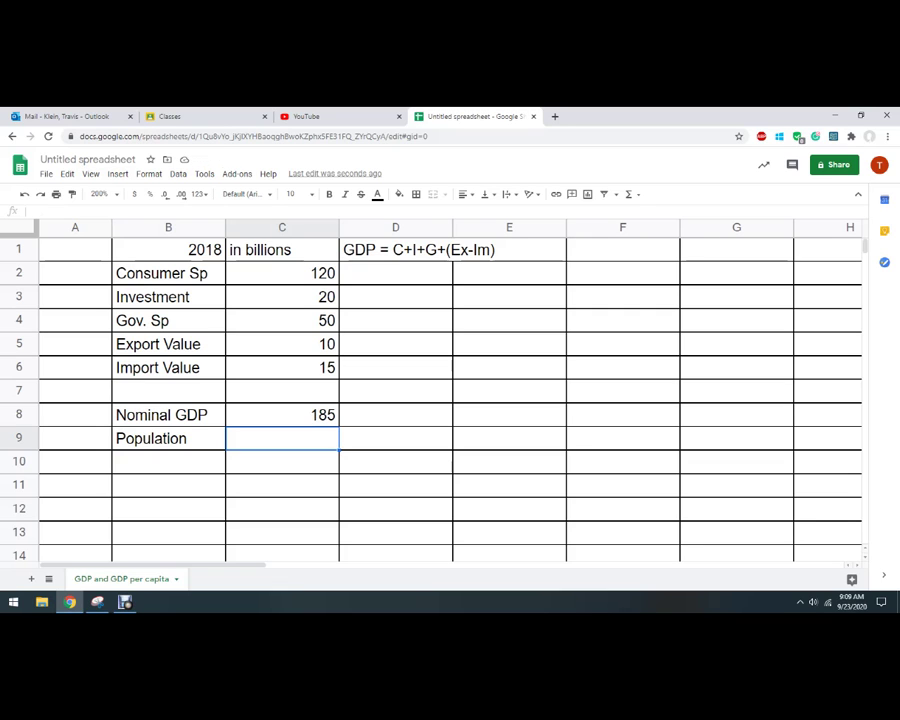
type("0.")
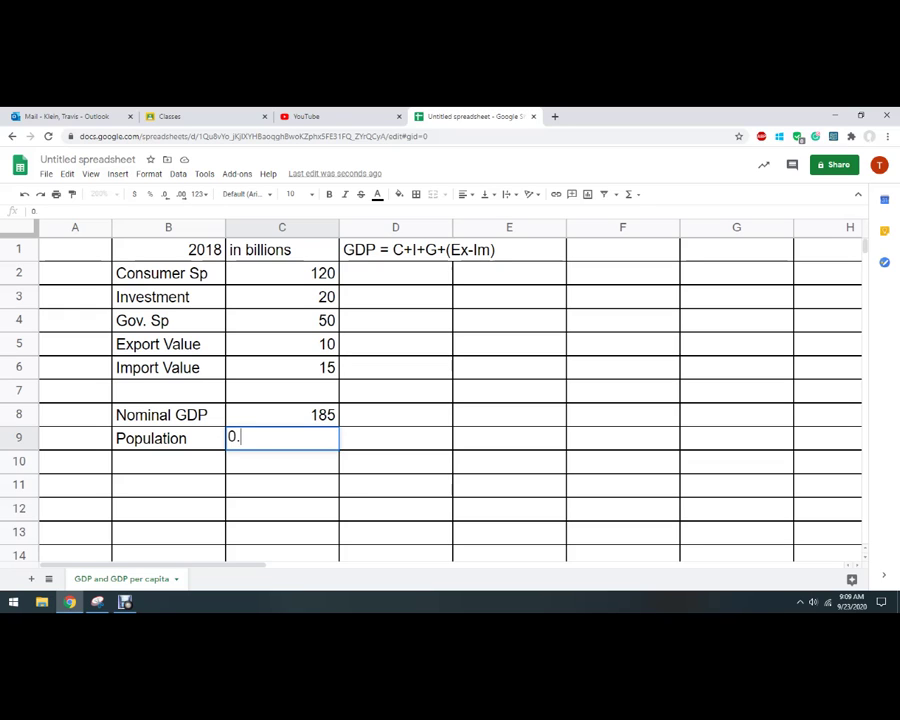
type("1")
key("Return")
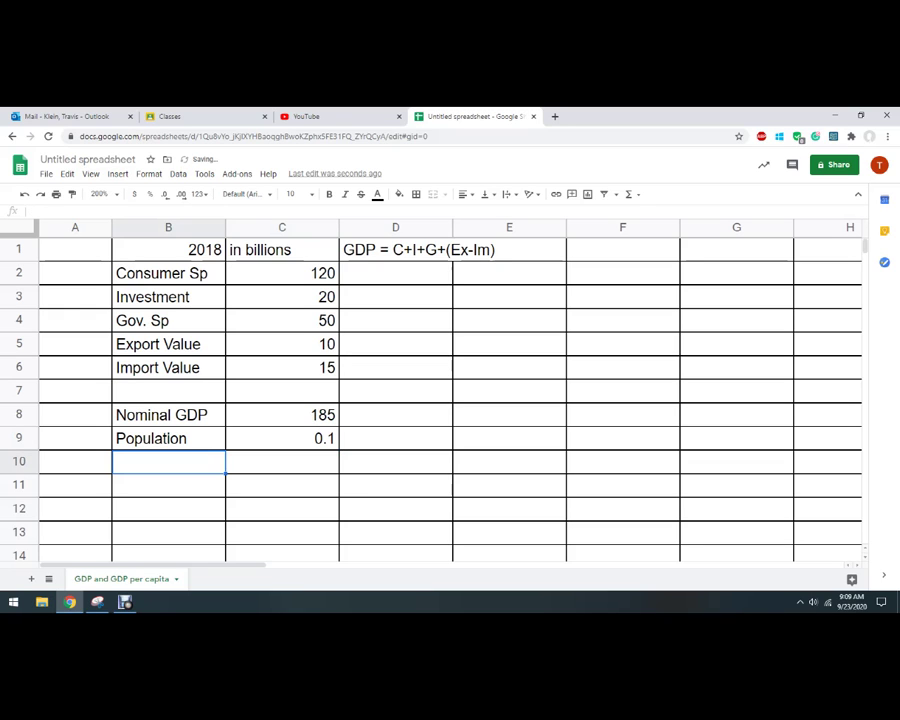
type("GDP")
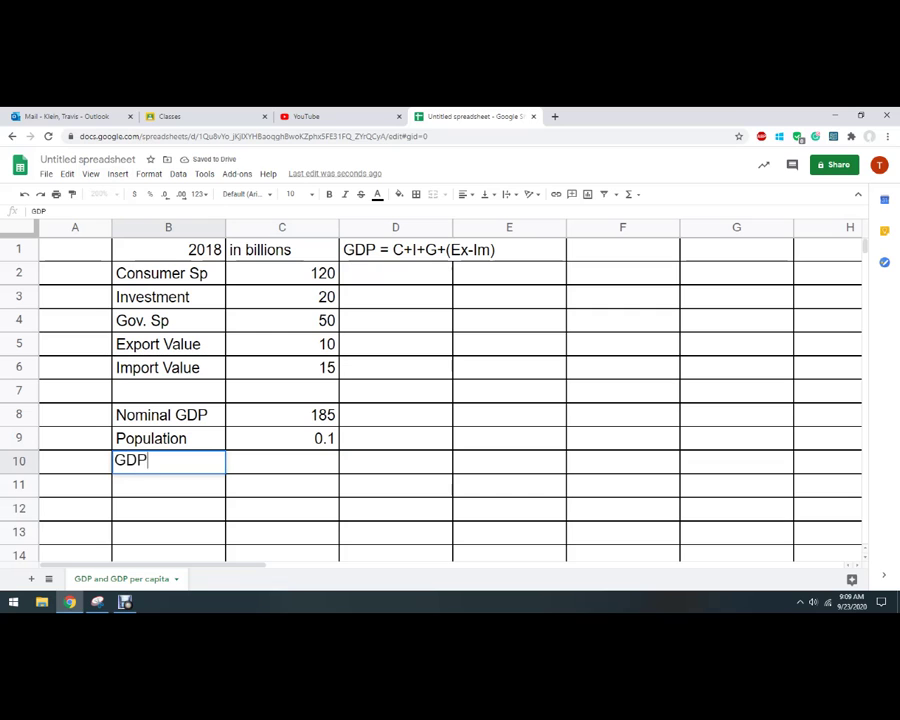
type(" per capita")
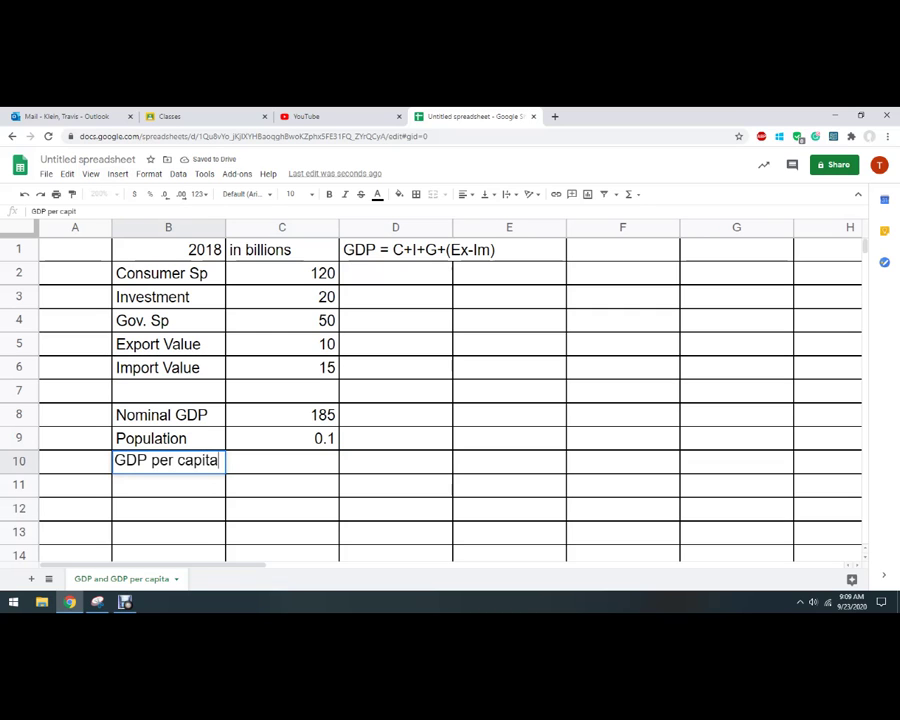
Step: Enter the formula note "GDP per capita = GDP/population" as text in cell D2
left_click(396, 273)
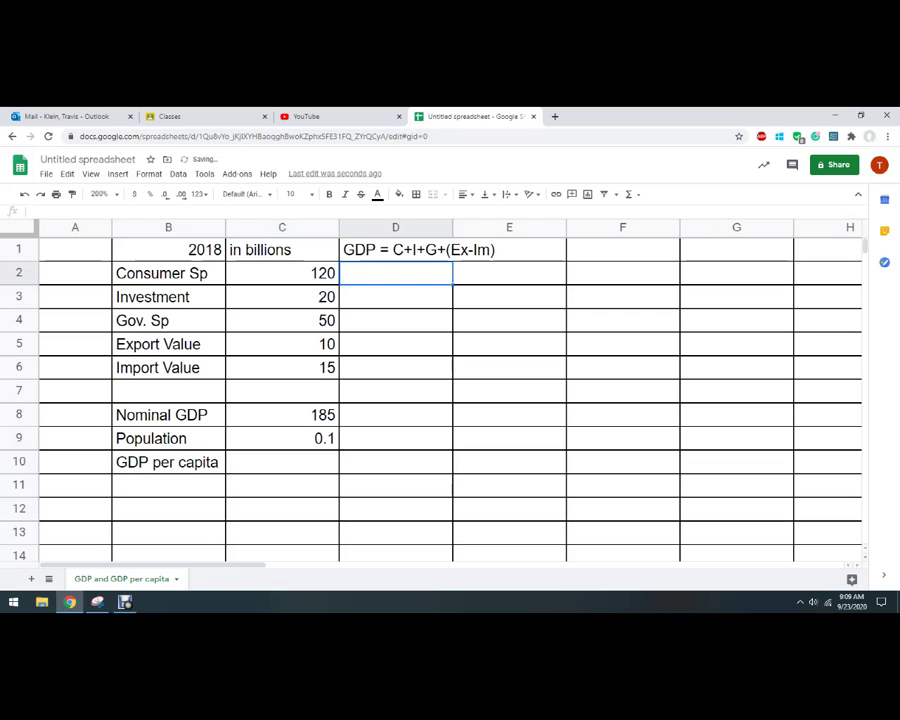
type("GDP ")
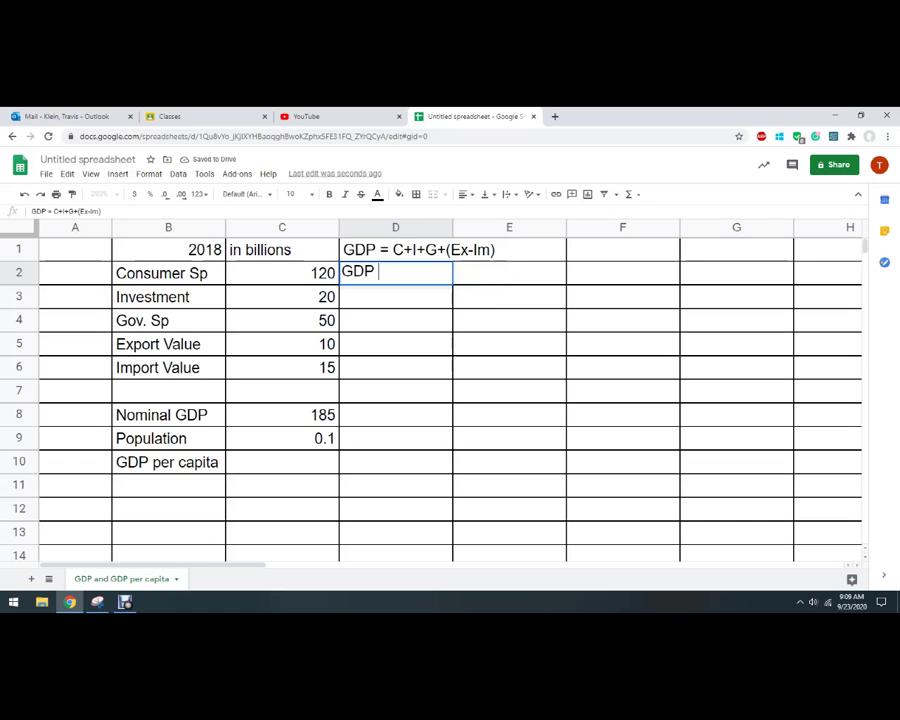
type("per capita = GDP")
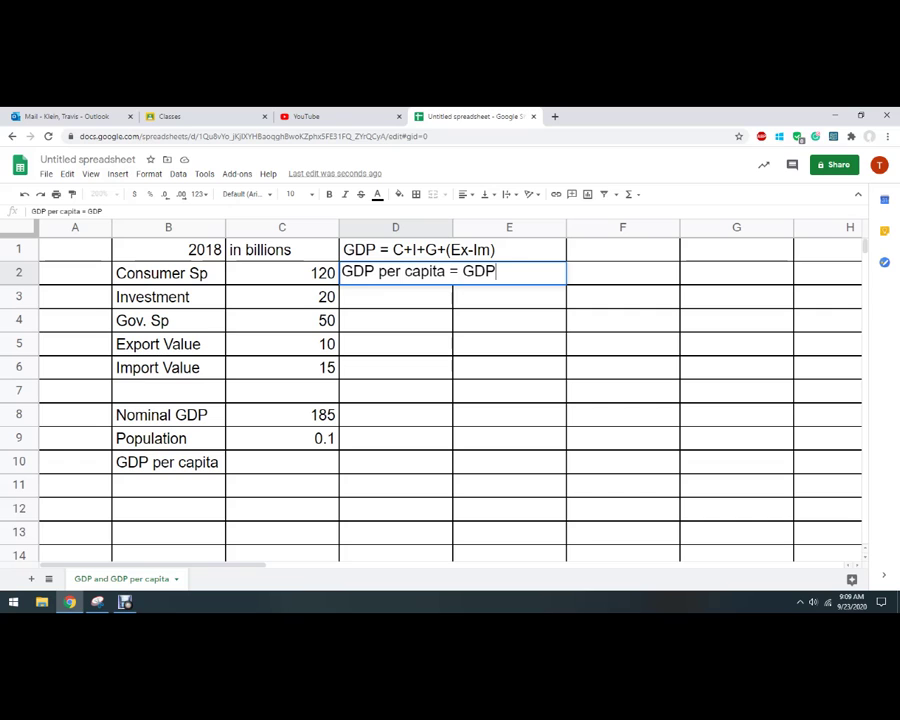
type("/population")
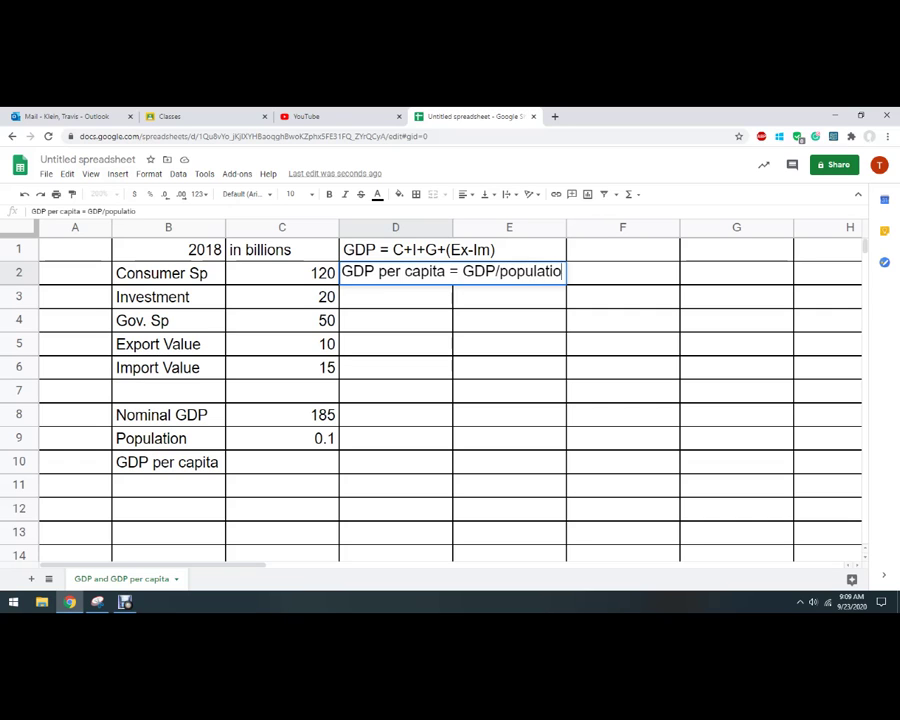
key("Return")
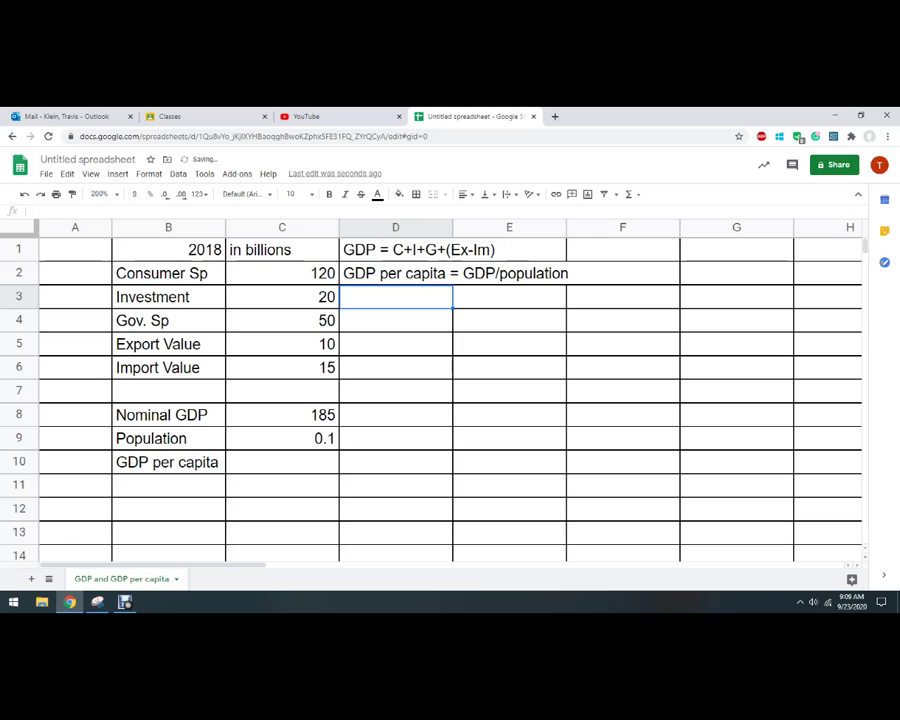
Step: Calculate GDP per capita in cell C10 with the formula =C8/C9
left_click(282, 462)
type("=")
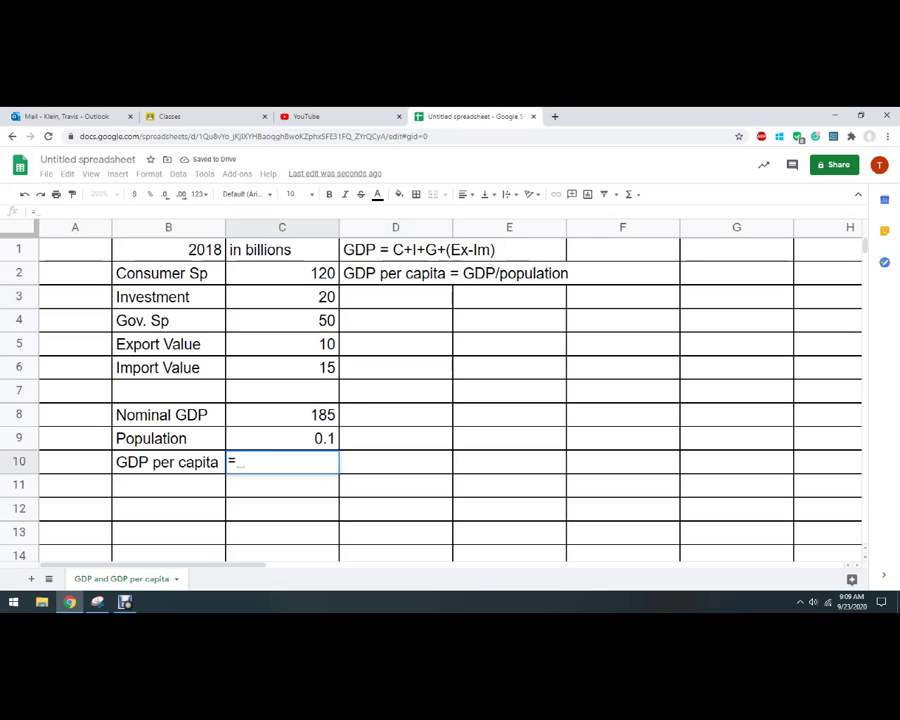
type("C8/C9")
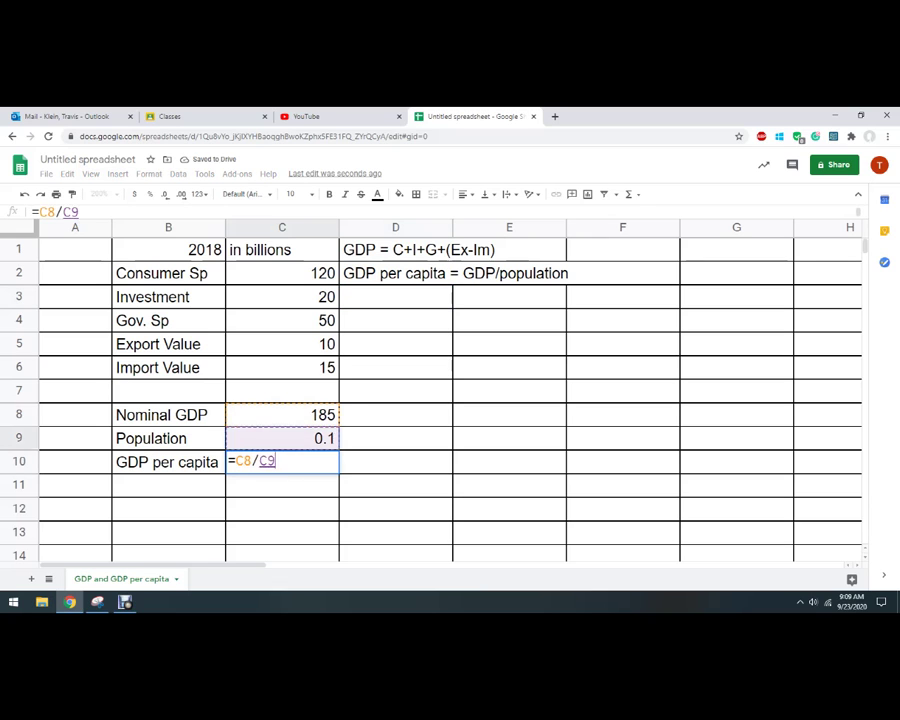
key("Return")
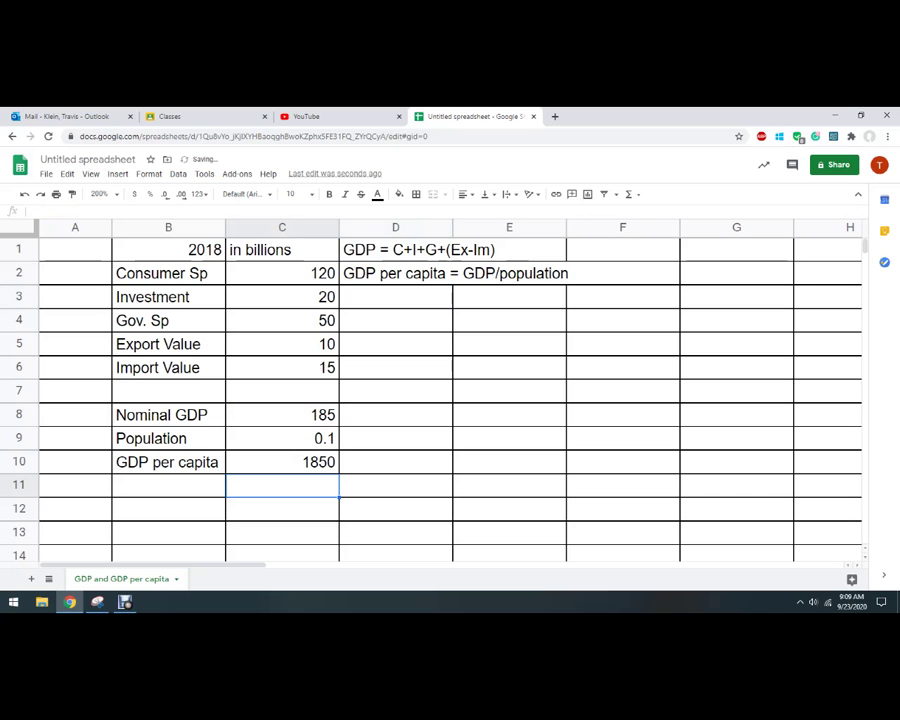
Step: Format the GDP per capita value in C10 as dollar currency with no decimal places
left_click(282, 462)
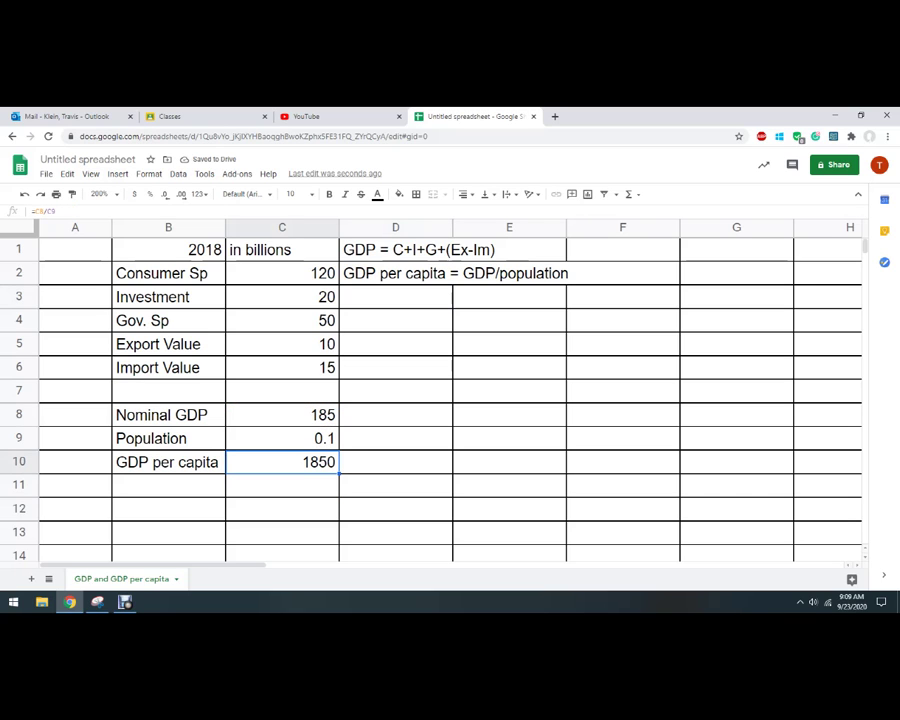
left_click(134, 194)
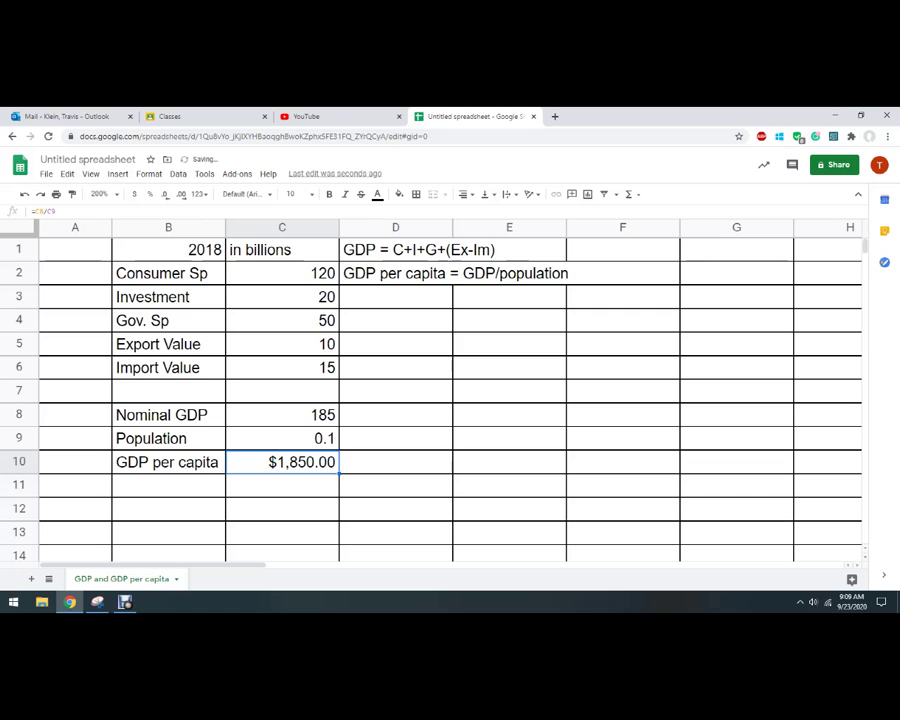
left_click(282, 415)
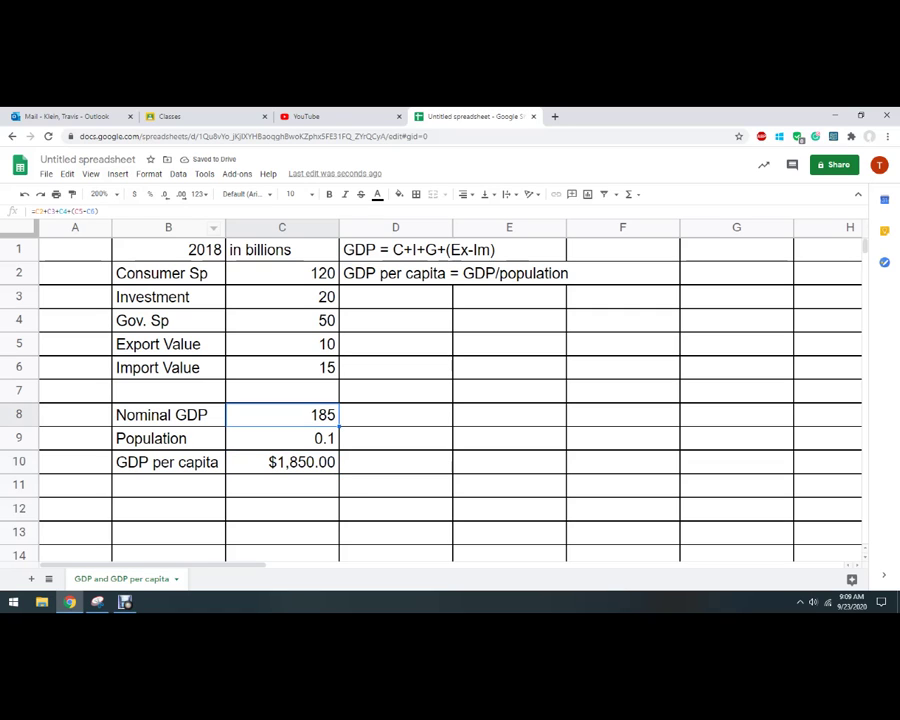
left_click(282, 462)
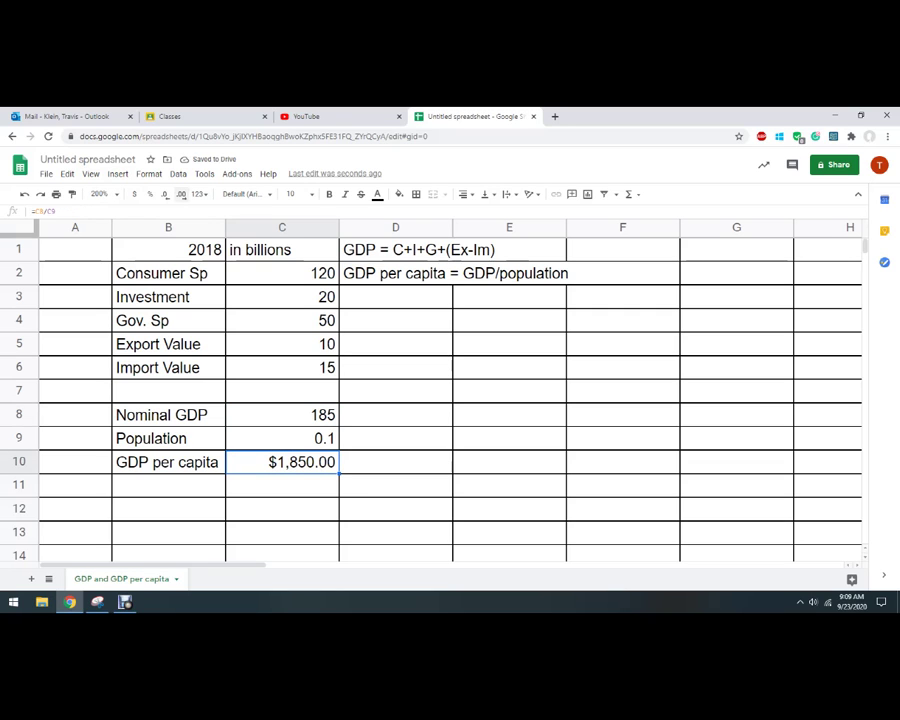
left_click(166, 194)
left_click(166, 194)
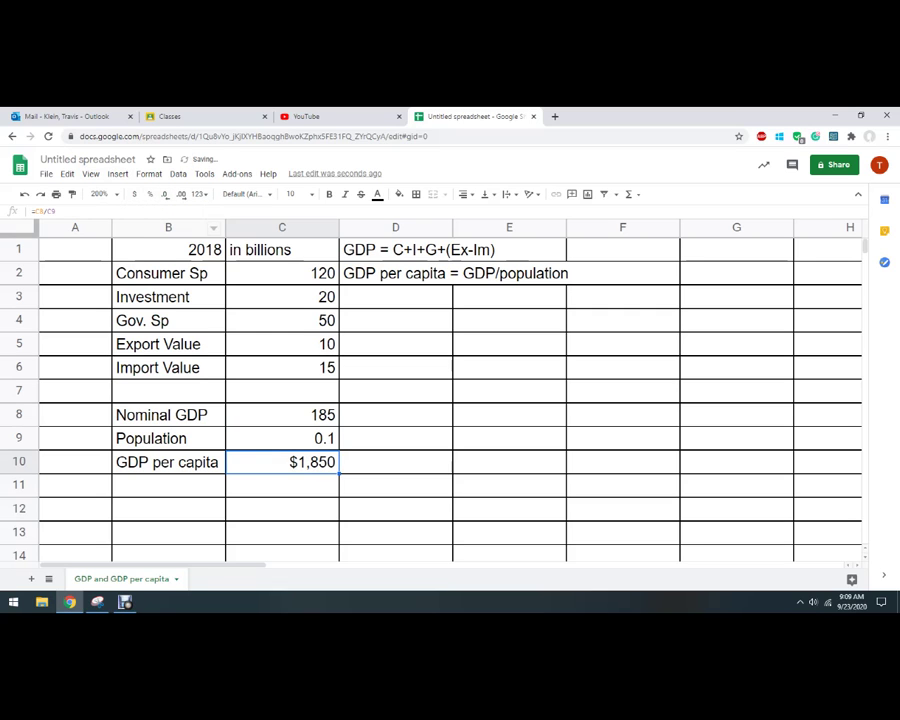
Step: Fill the 2018 GDP per capita result in cell C10 with yellow
left_click(509, 462)
left_click(282, 462)
left_click(399, 194)
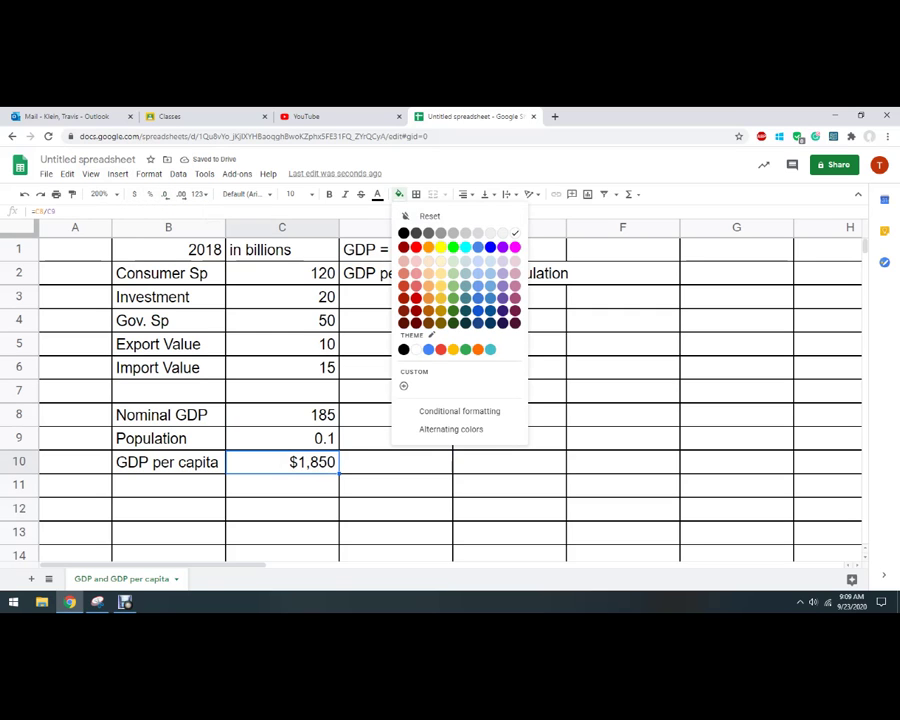
left_click(441, 247)
left_click(282, 414)
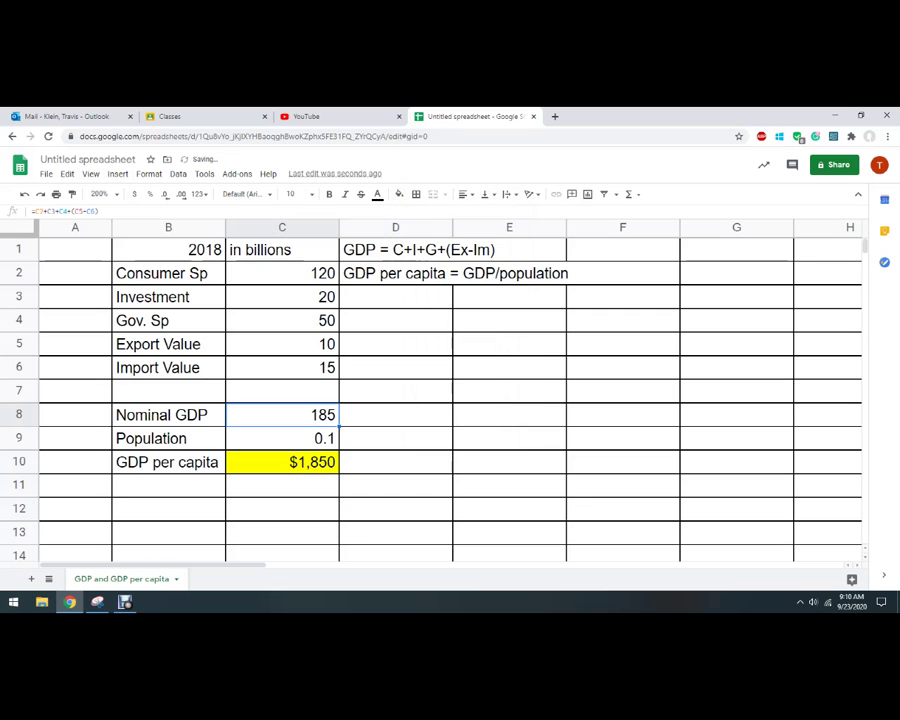
left_click(377, 194)
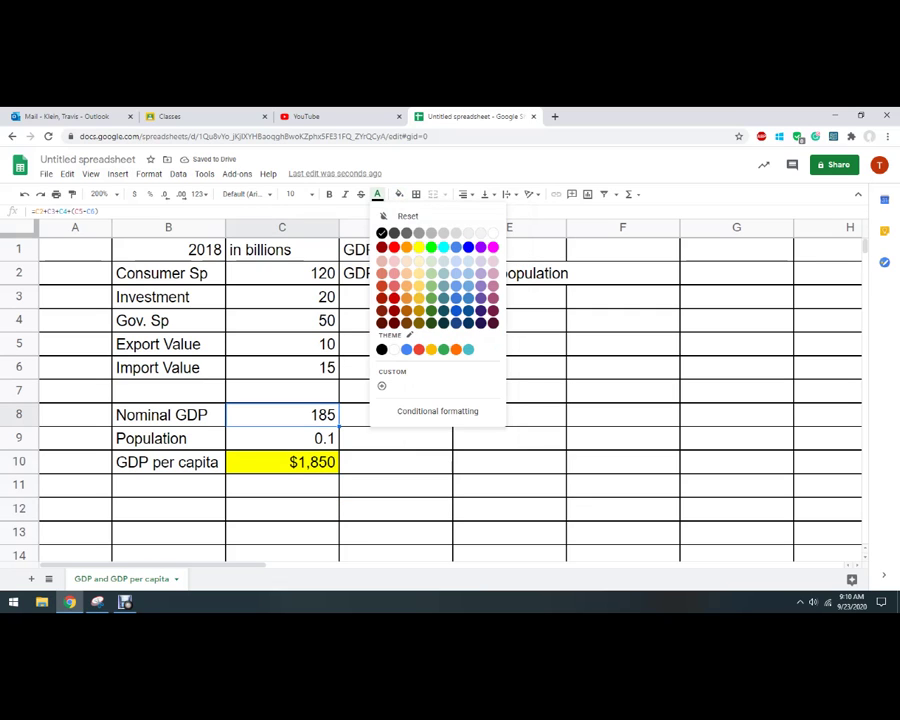
left_click(419, 247)
left_click(396, 486)
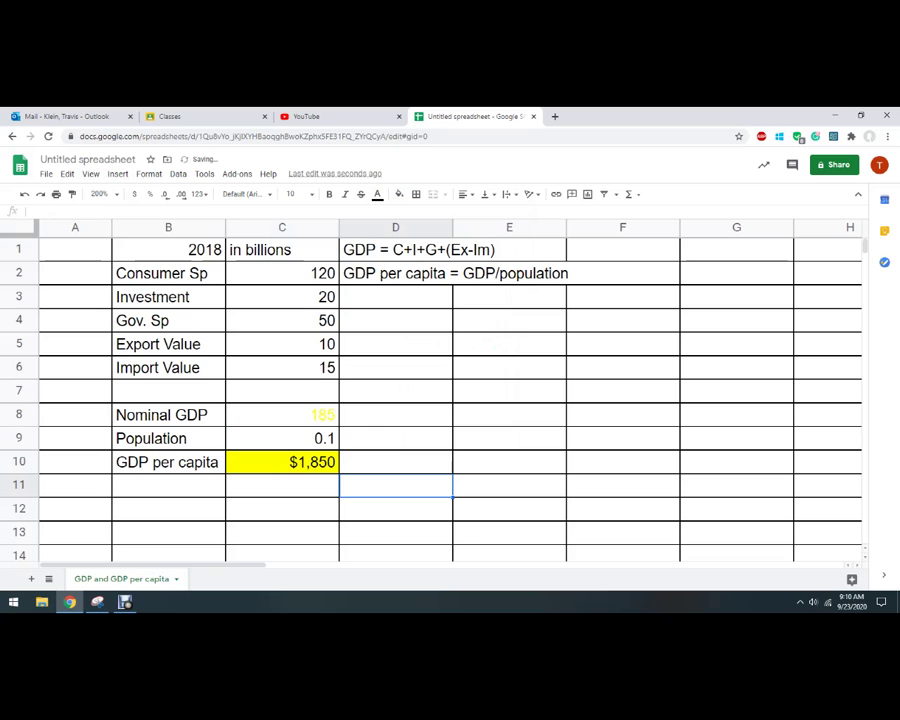
key("ctrl+z")
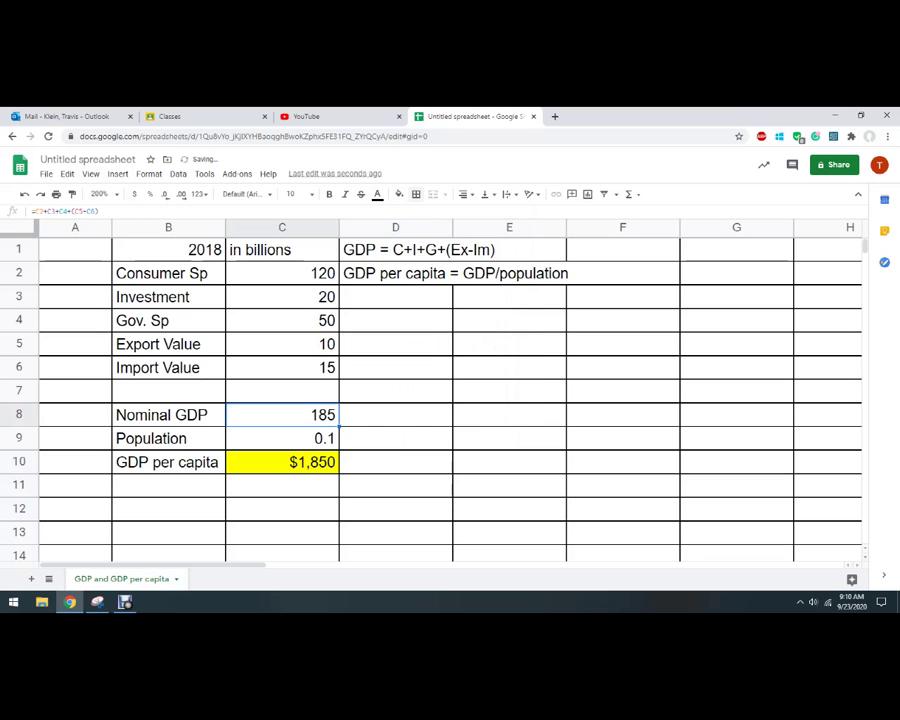
Step: Fill the 2018 nominal GDP result in cell C8 with yellow
left_click(399, 194)
left_click(441, 247)
left_click(395, 461)
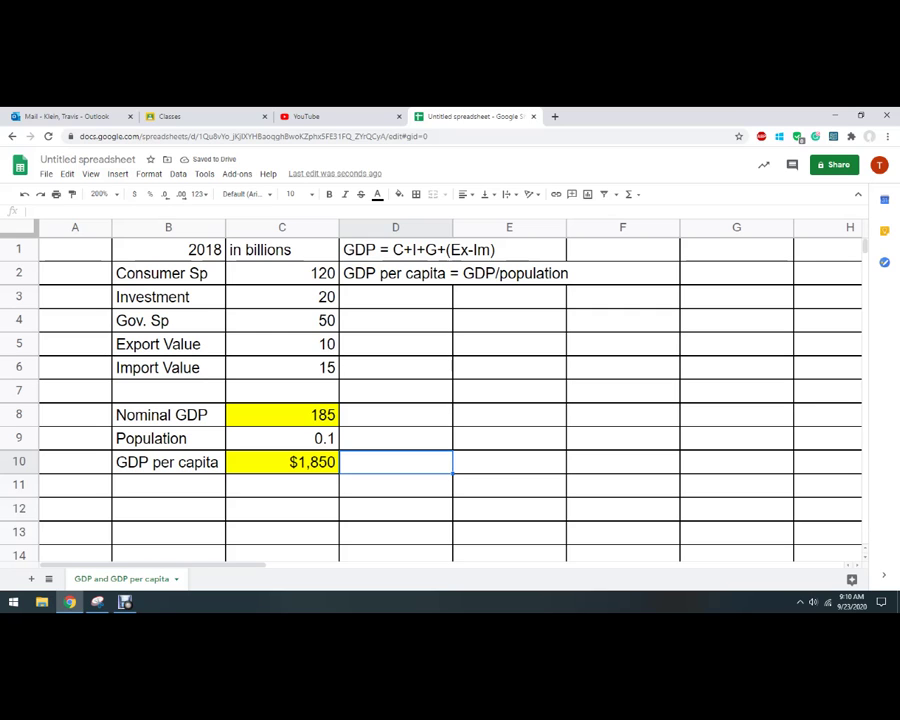
Step: Copy the 2018 table in B1:C10 and paste the duplicate starting at cell B12
left_click_drag(168, 250, 285, 462)
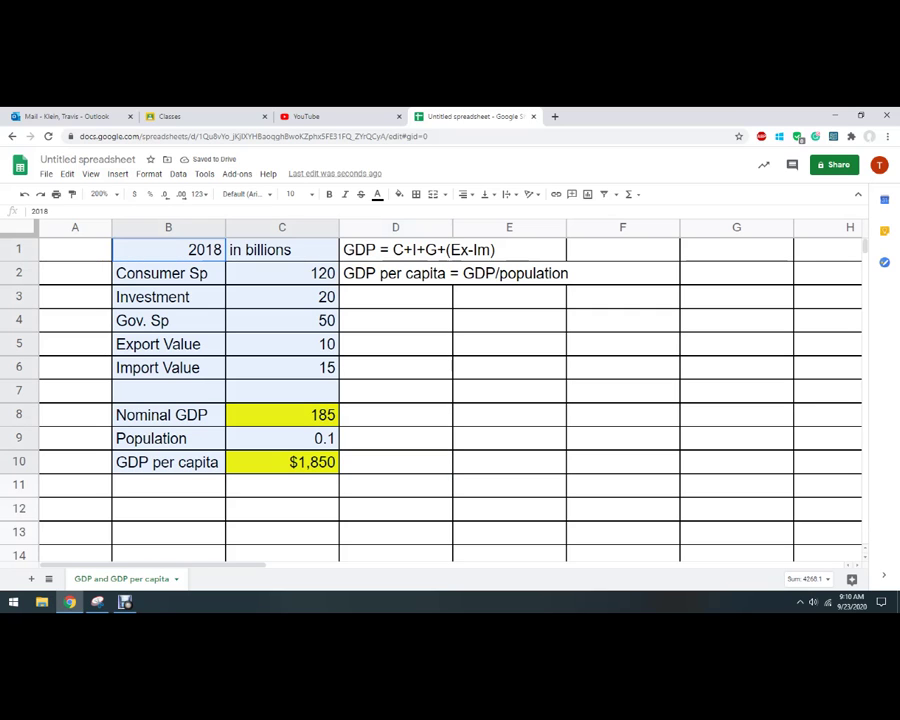
key("ctrl+c")
left_click(622, 250)
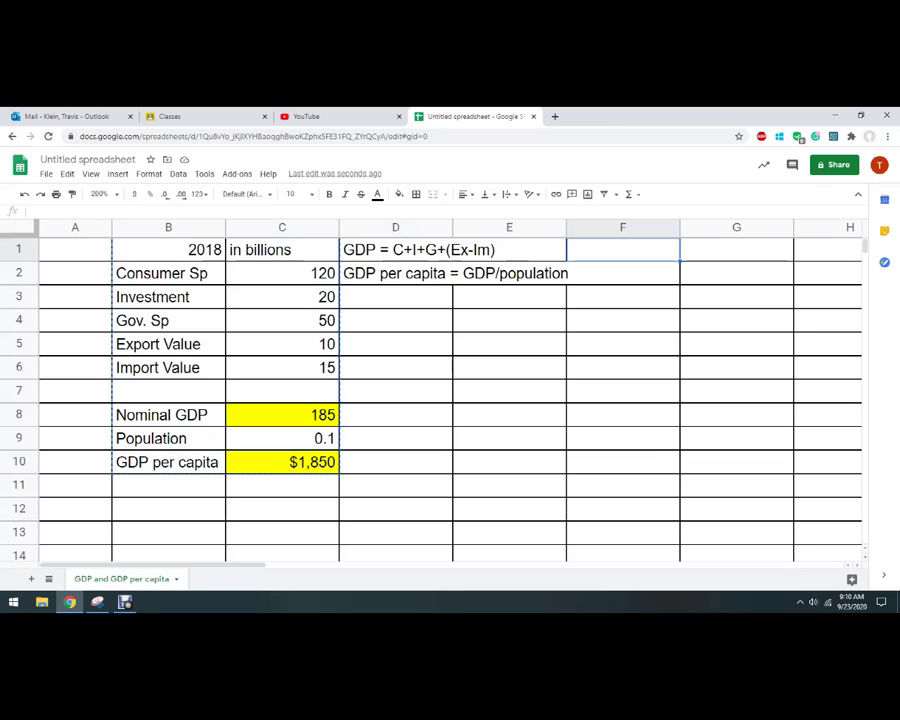
scroll(450, 400, "down", 1)
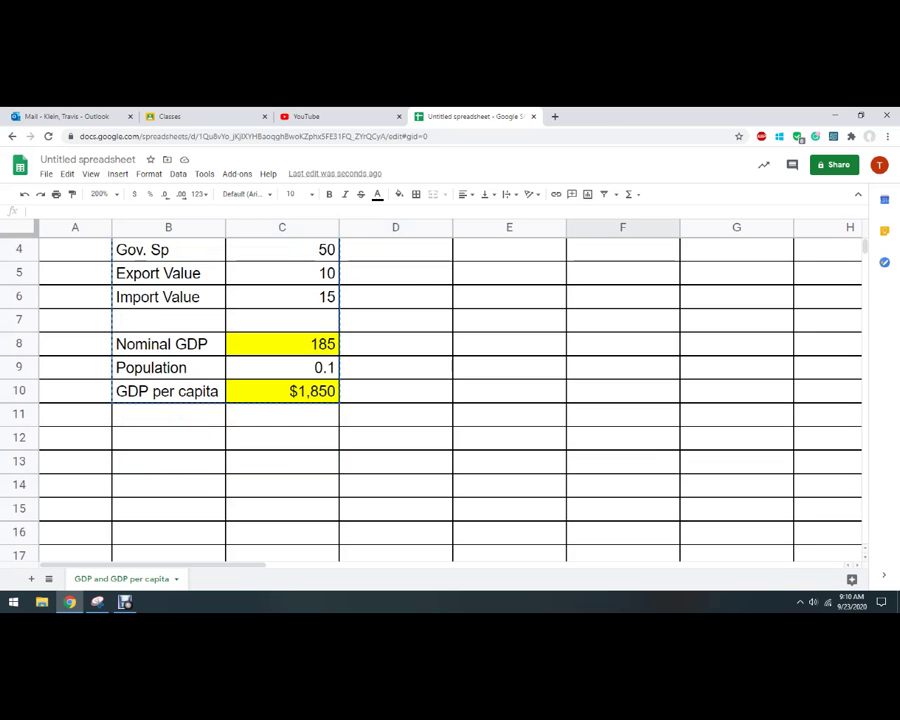
left_click(168, 438)
key("ctrl+v")
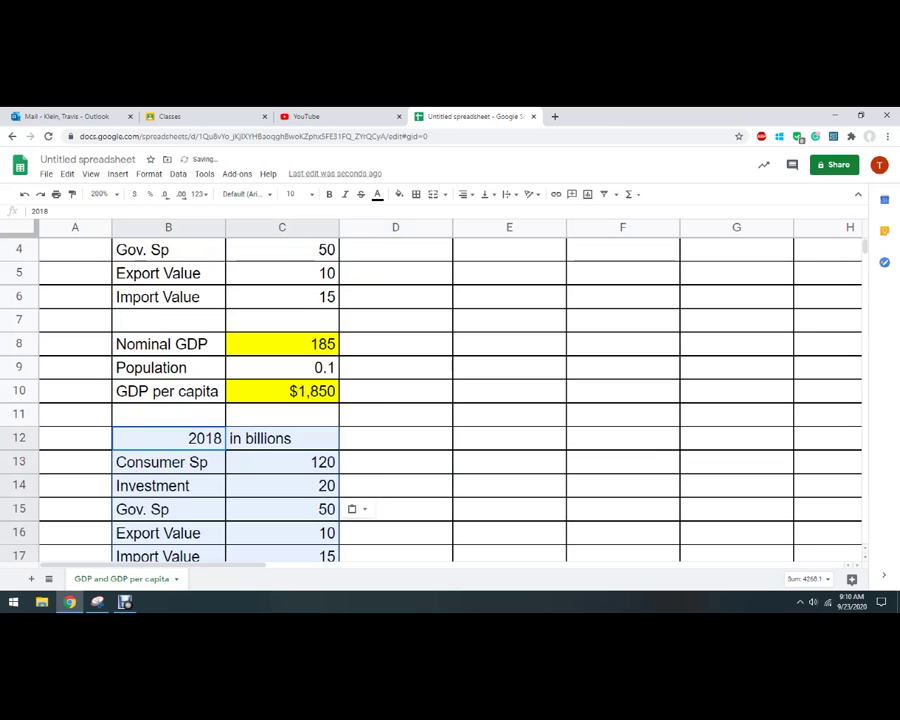
Step: Change the year heading of the copied table in cell B12 to 2019
scroll(168, 438, "down", 2)
left_click(168, 344)
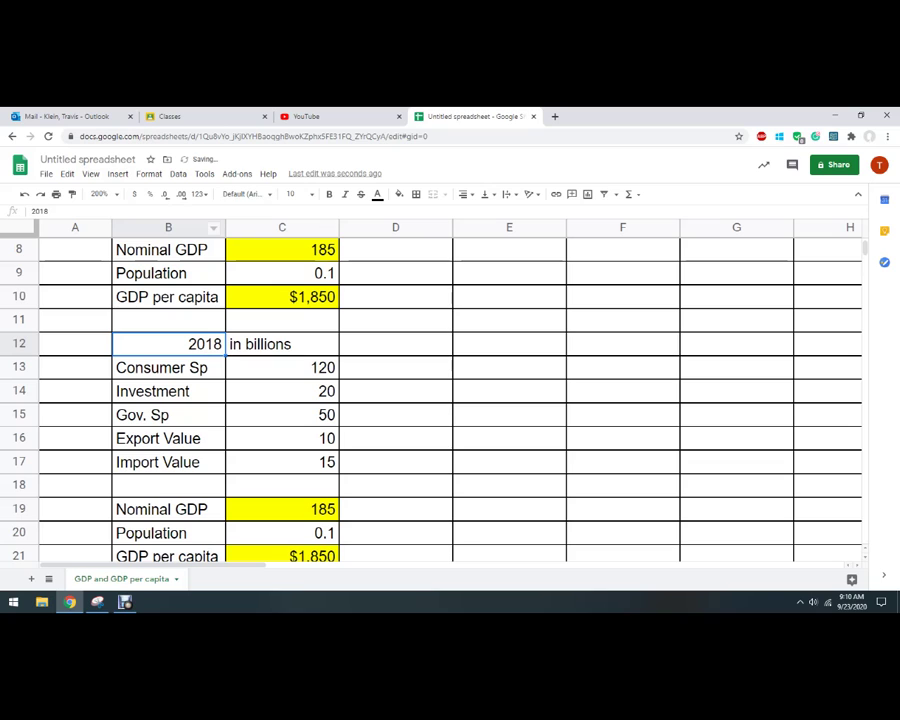
left_click(52, 211)
key("BackSpace")
type("9")
key("Return")
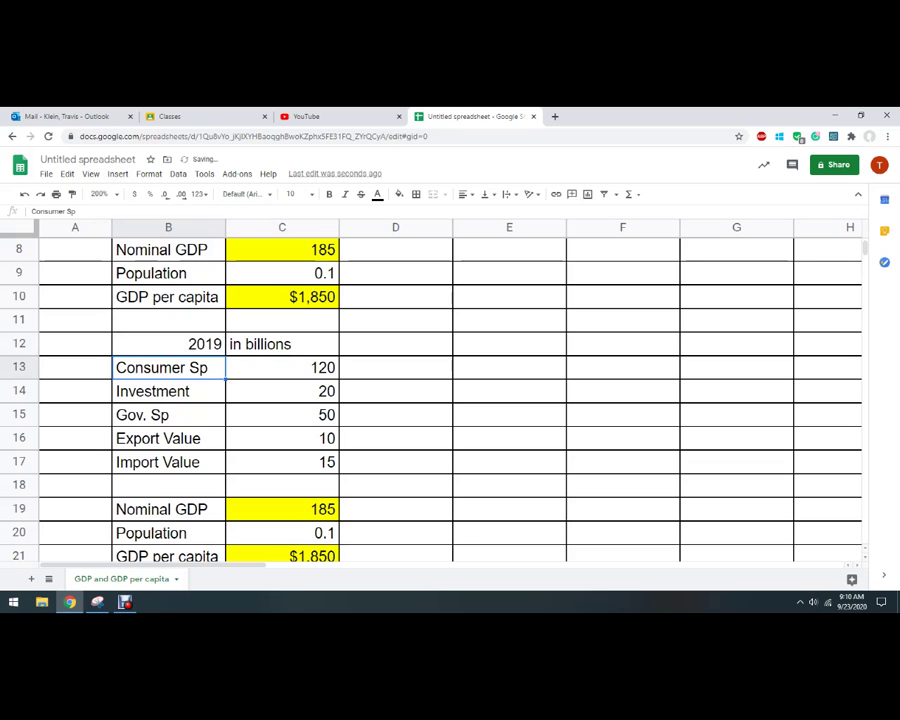
Step: Set the 2019 Consumer Sp to 150, Investment to 22 and Gov. Sp to 51 in cells C13:C15
left_click(282, 368)
type("150")
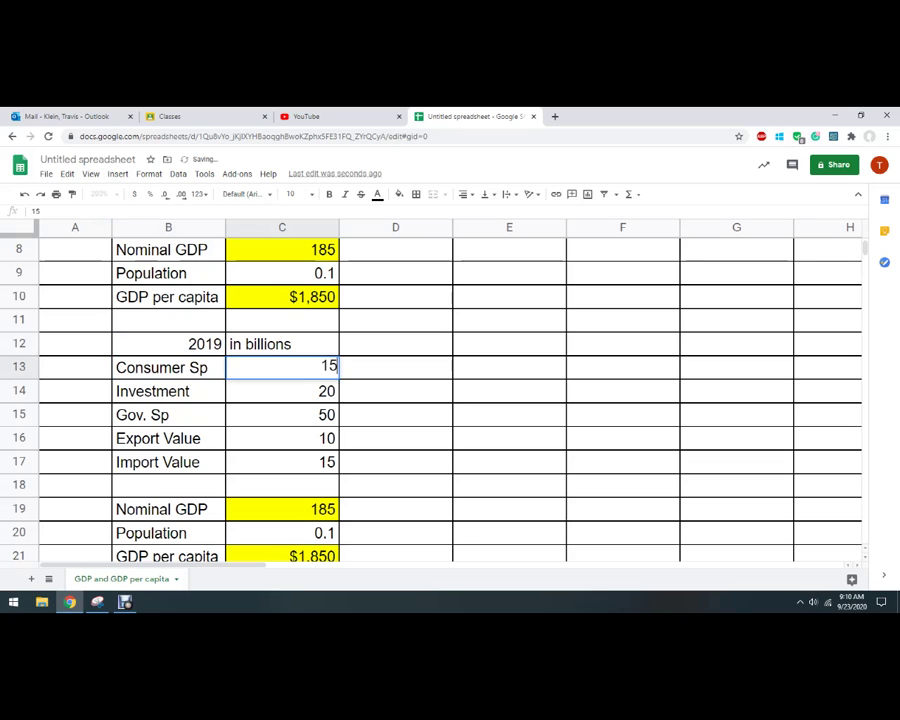
scroll(450, 400, "down", 1)
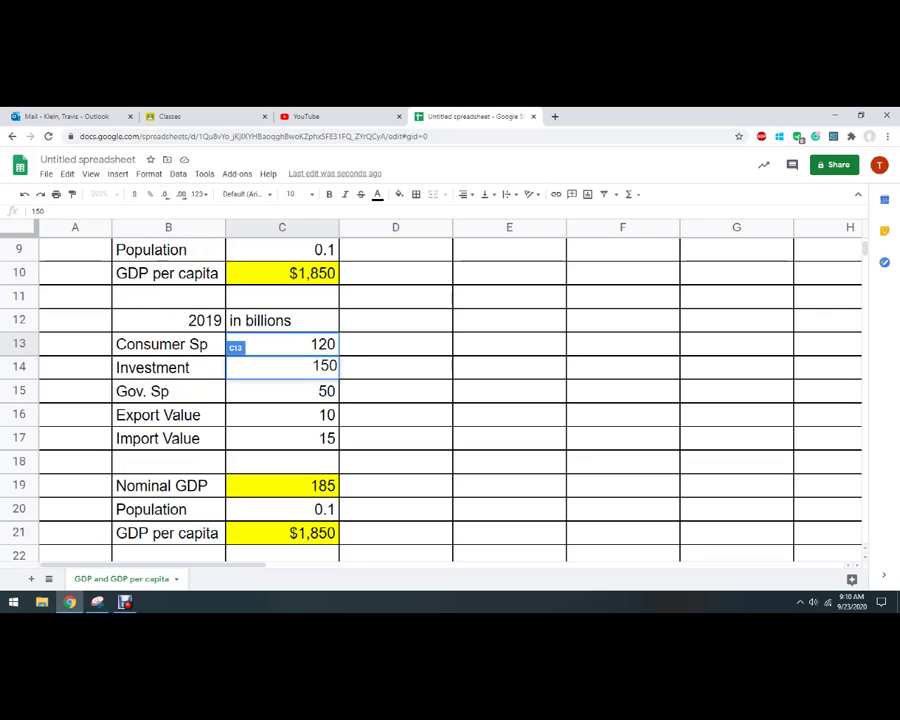
key("Return")
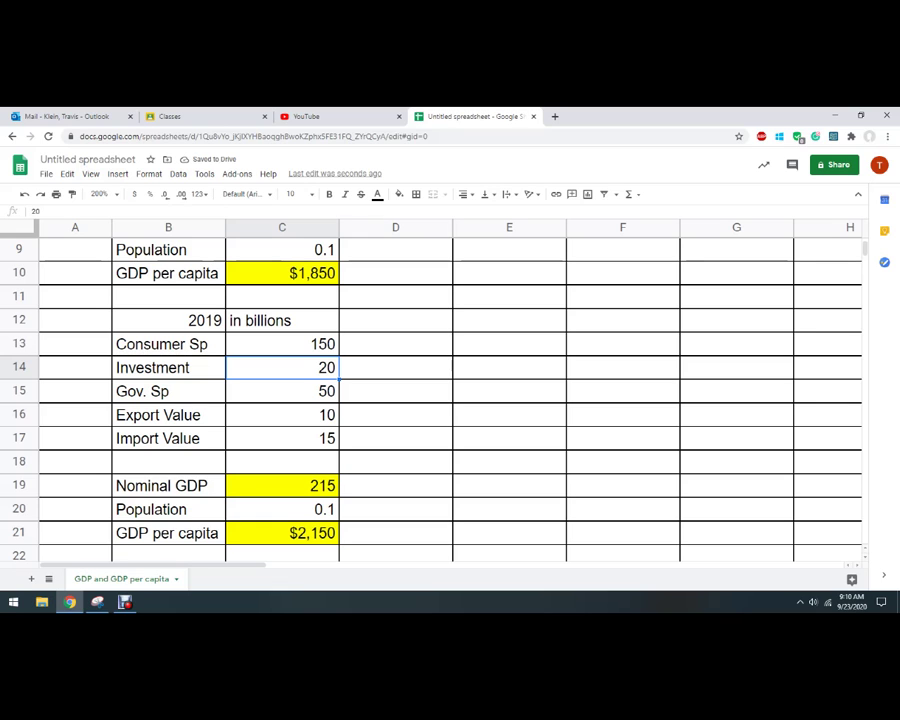
type("22")
key("Return")
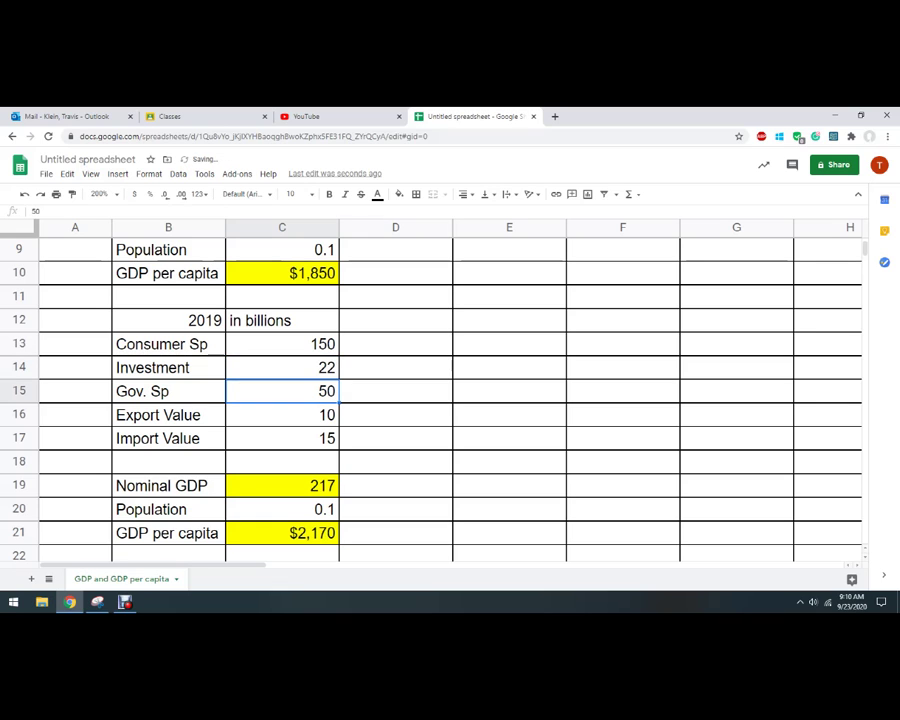
type("51")
key("Return")
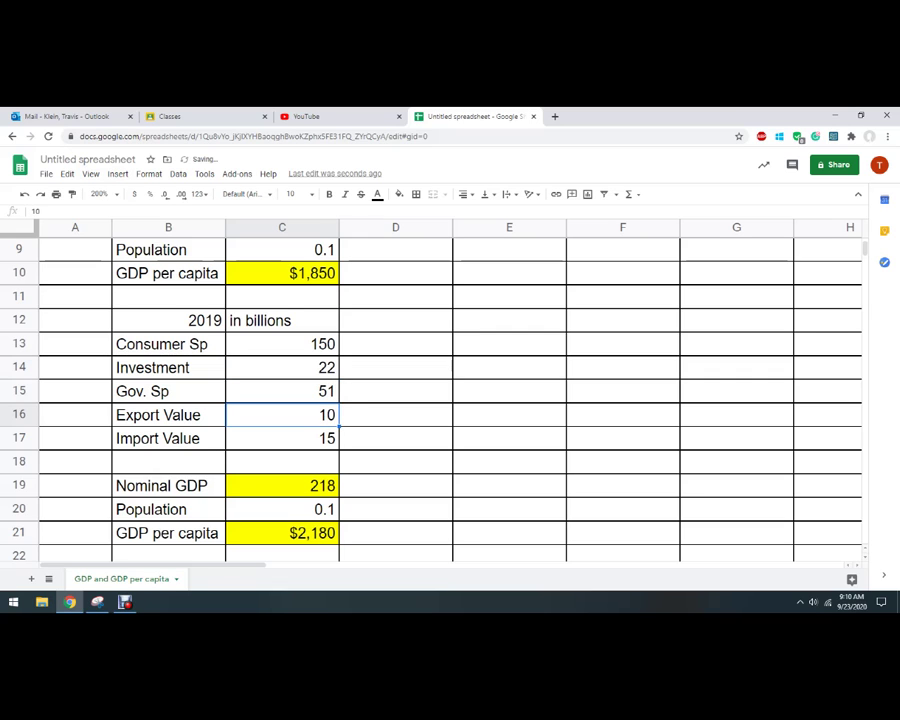
Step: Set the 2019 Export Value to 12 and Import Value to 16 in cells C16:C17
scroll(450, 400, "down", 1)
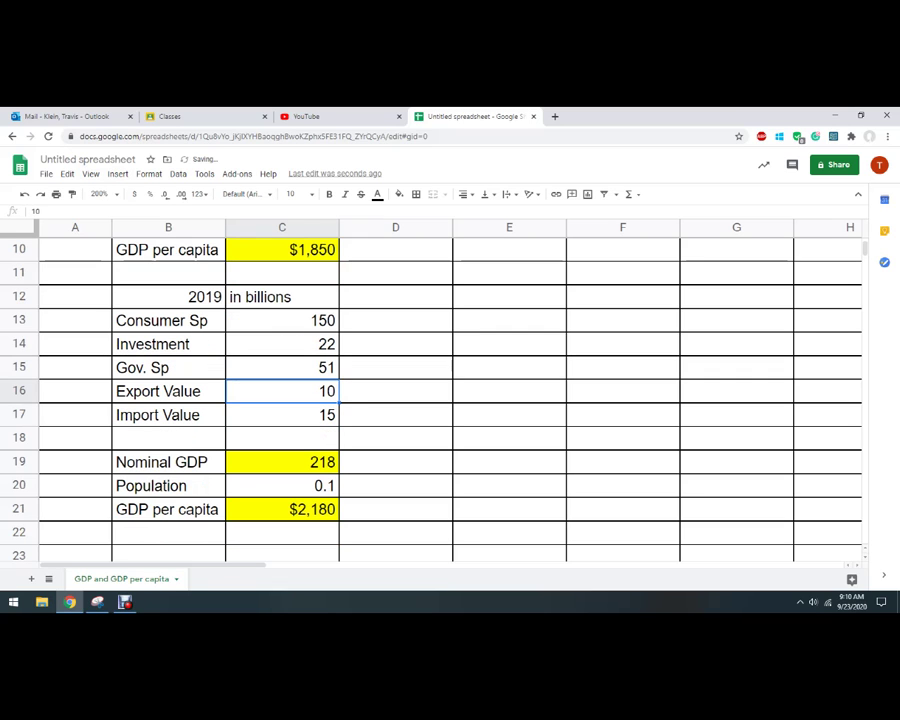
type("12")
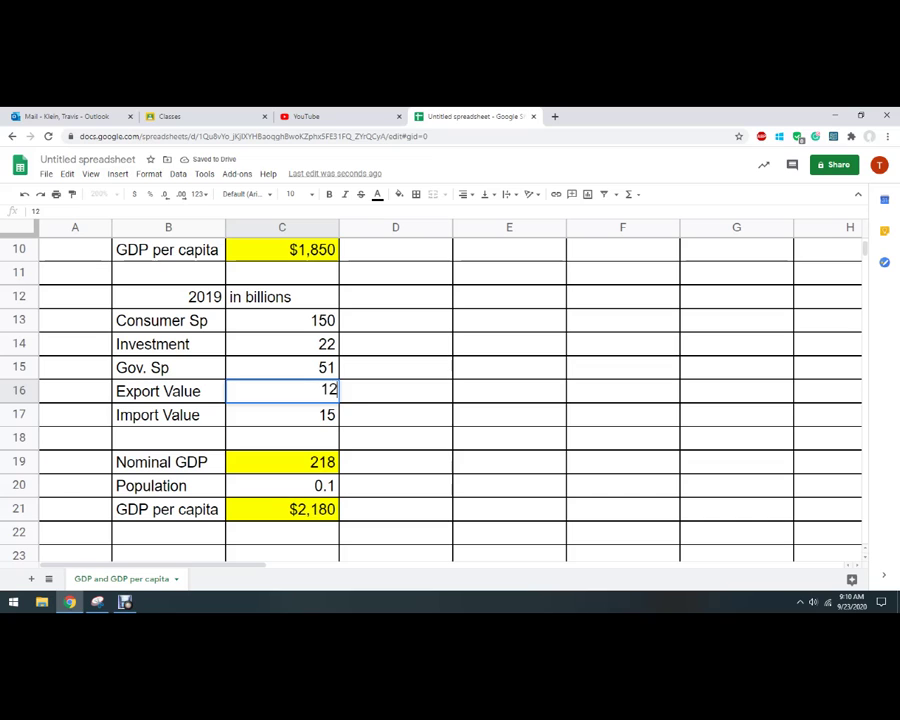
key("Return")
type("16")
key("Return")
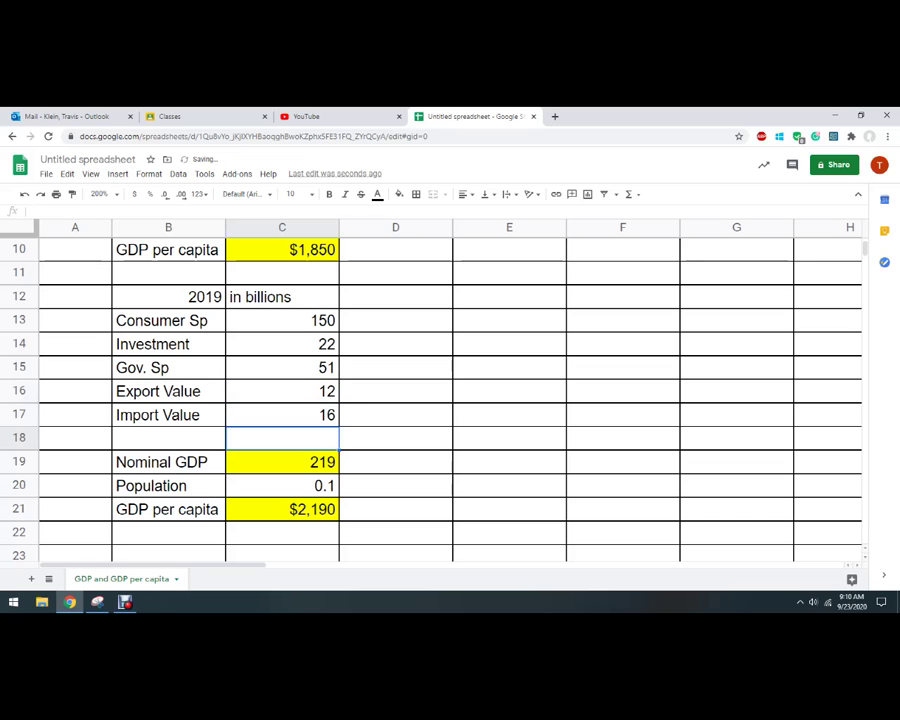
Step: Set the 2019 Population in cell C20 to 0.101
left_click(395, 438)
left_click(282, 486)
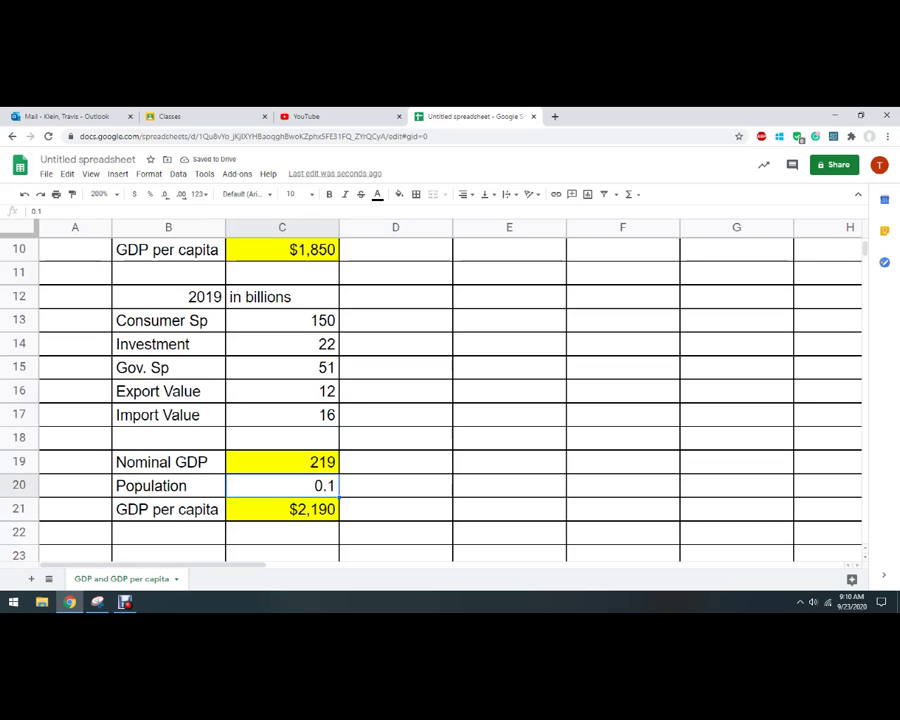
left_click(44, 211)
type("0")
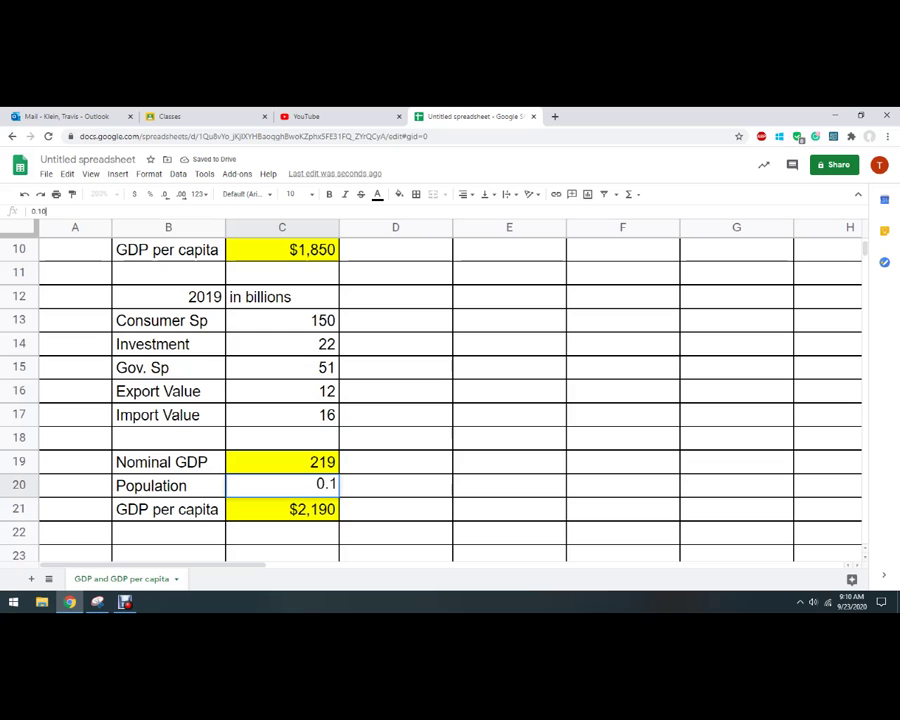
type("1")
key("Return")
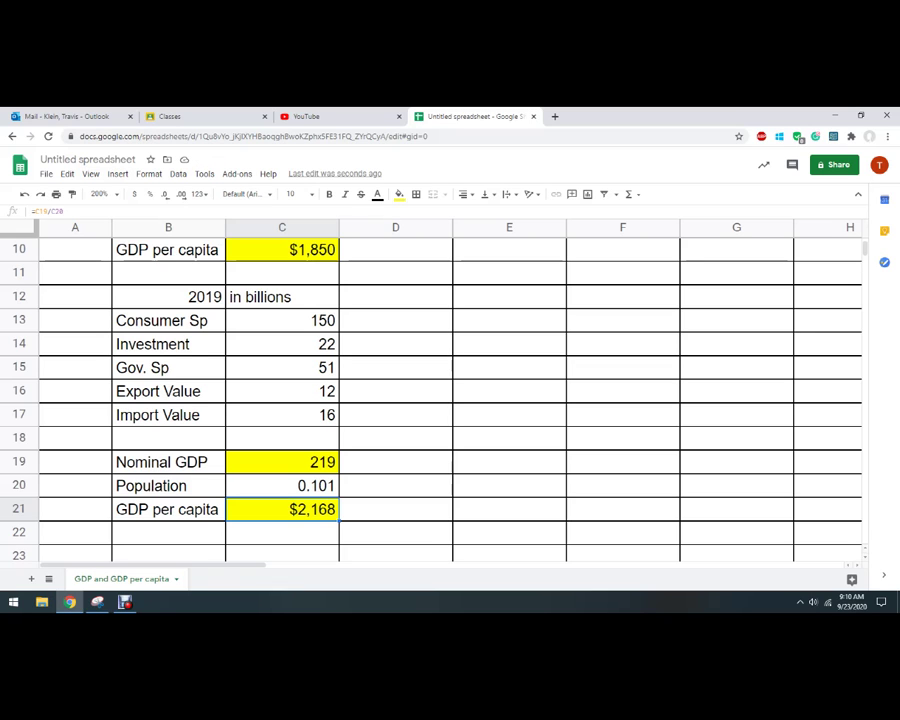
Step: Add a new sheet to the spreadsheet and name it Inflation
scroll(450, 400, "up", 2)
left_click(31, 578)
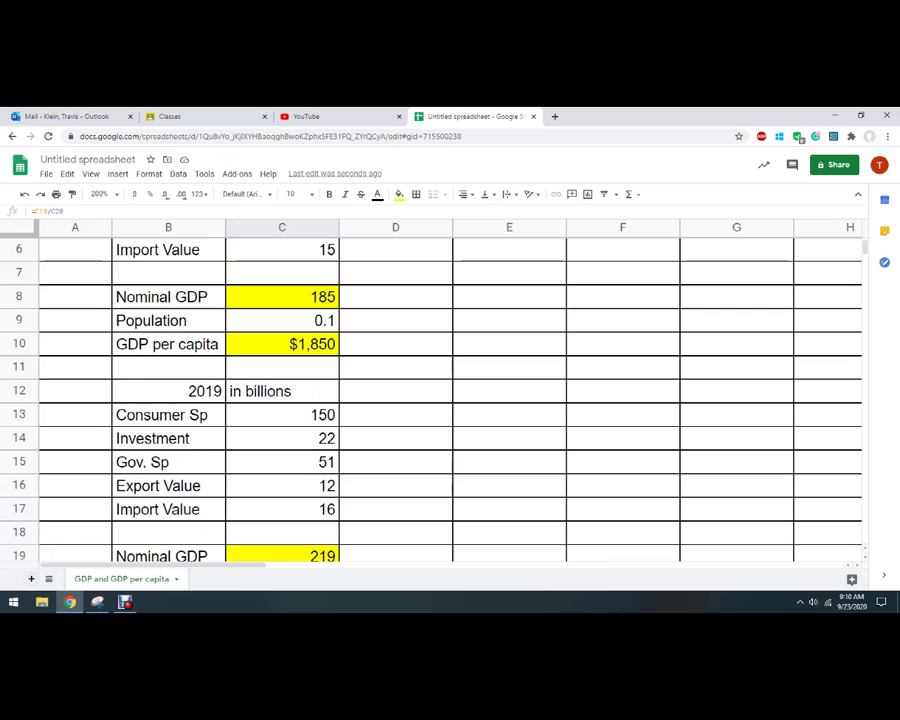
left_click(230, 579)
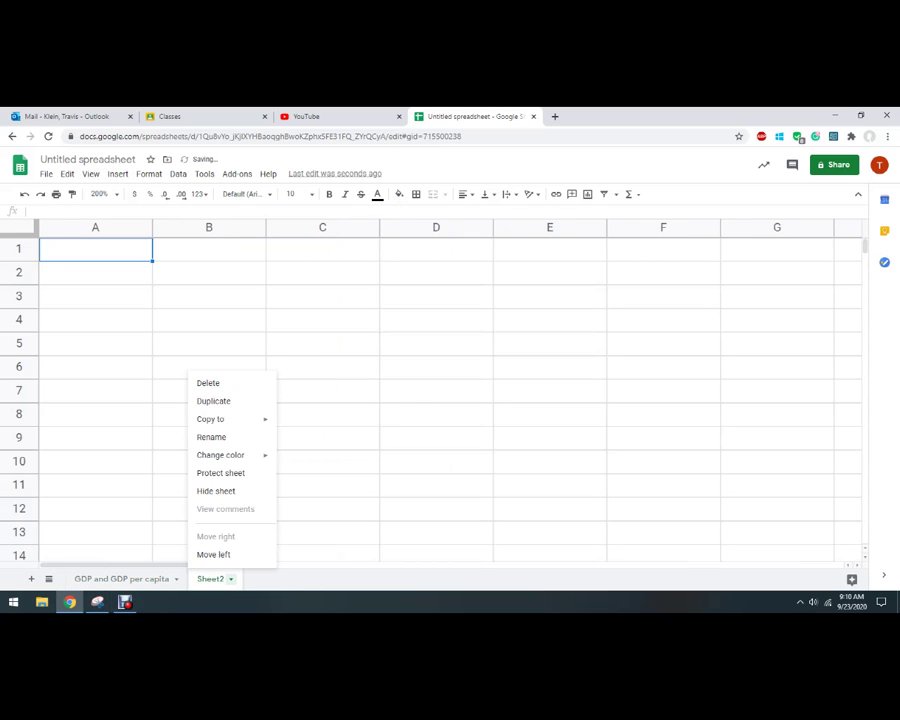
left_click(211, 437)
type("Inflation")
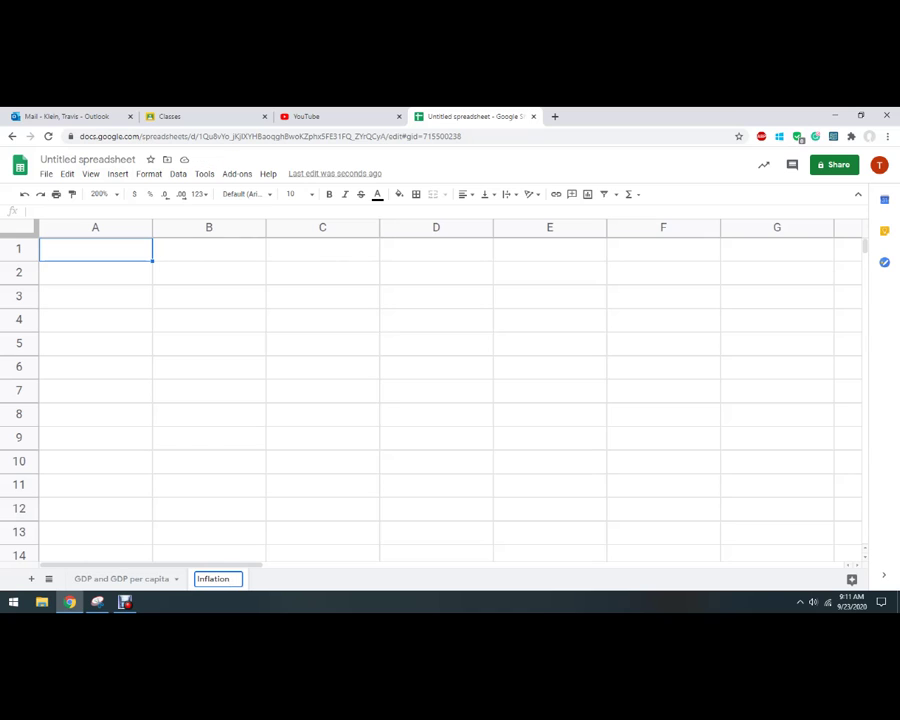
left_click(663, 415)
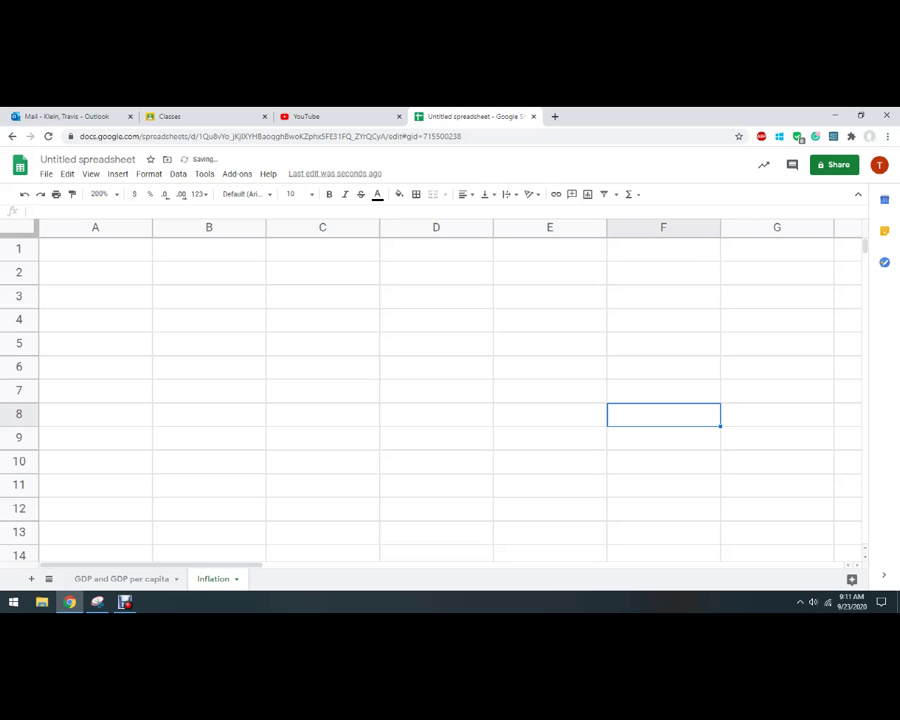
Step: Apply all borders to every cell of the Inflation sheet
left_click(209, 250)
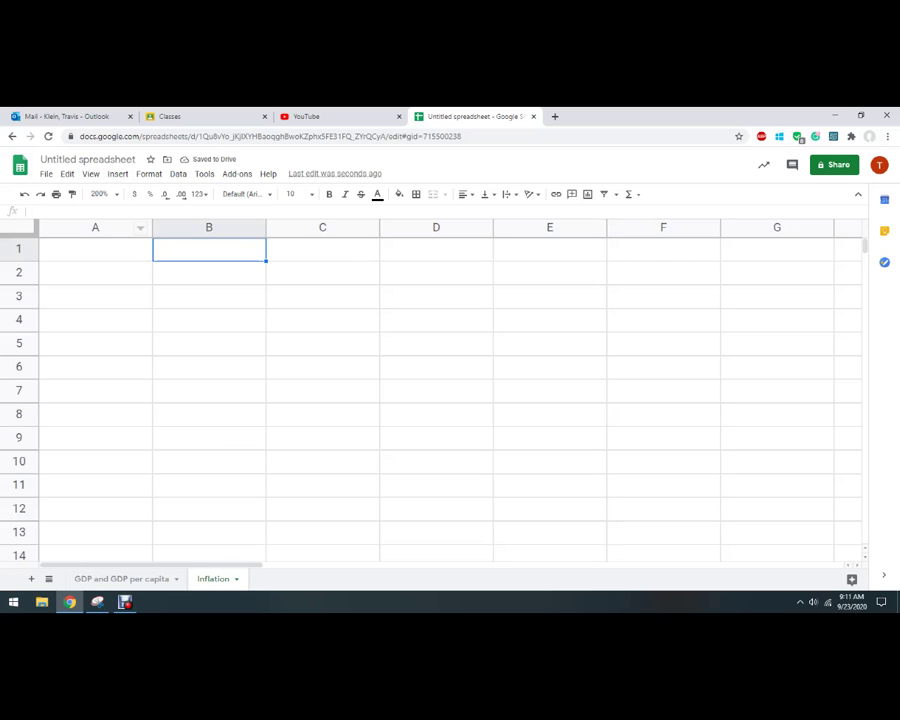
left_click(18, 227)
left_click(416, 194)
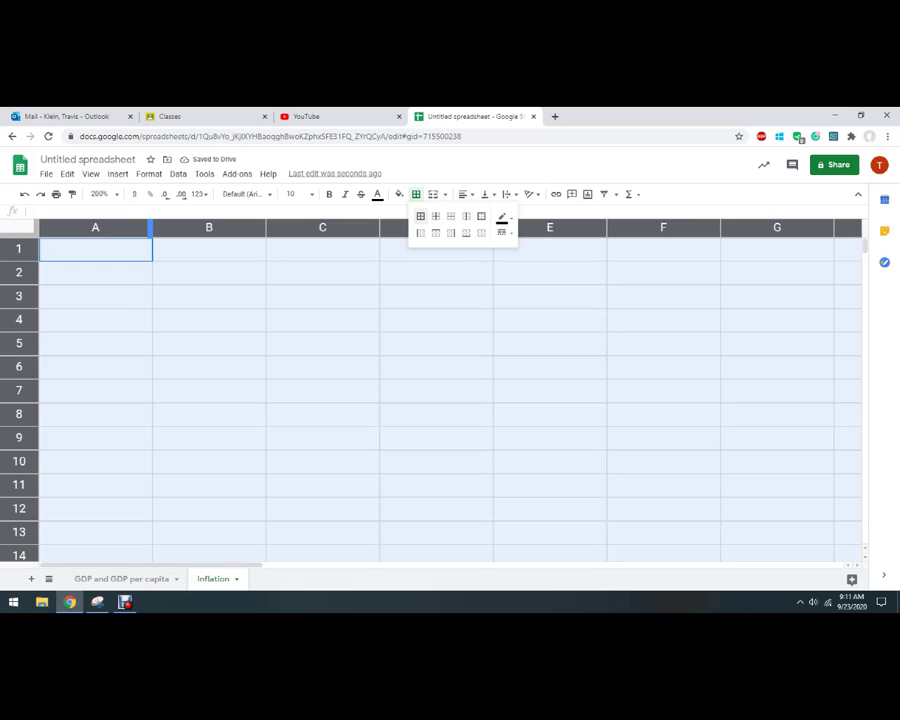
left_click(421, 216)
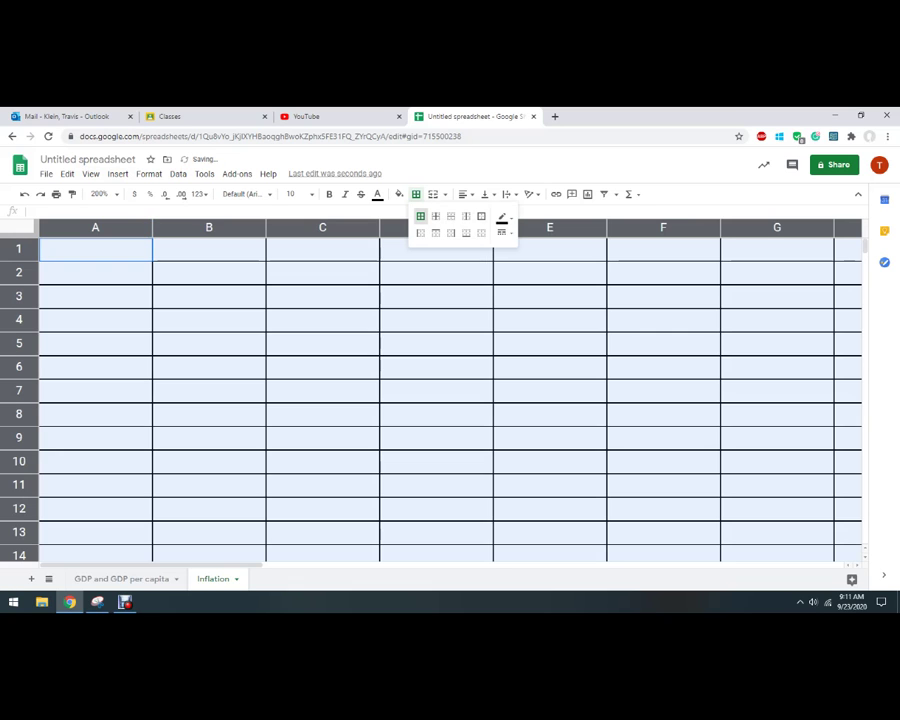
left_click(95, 273)
left_click(209, 273)
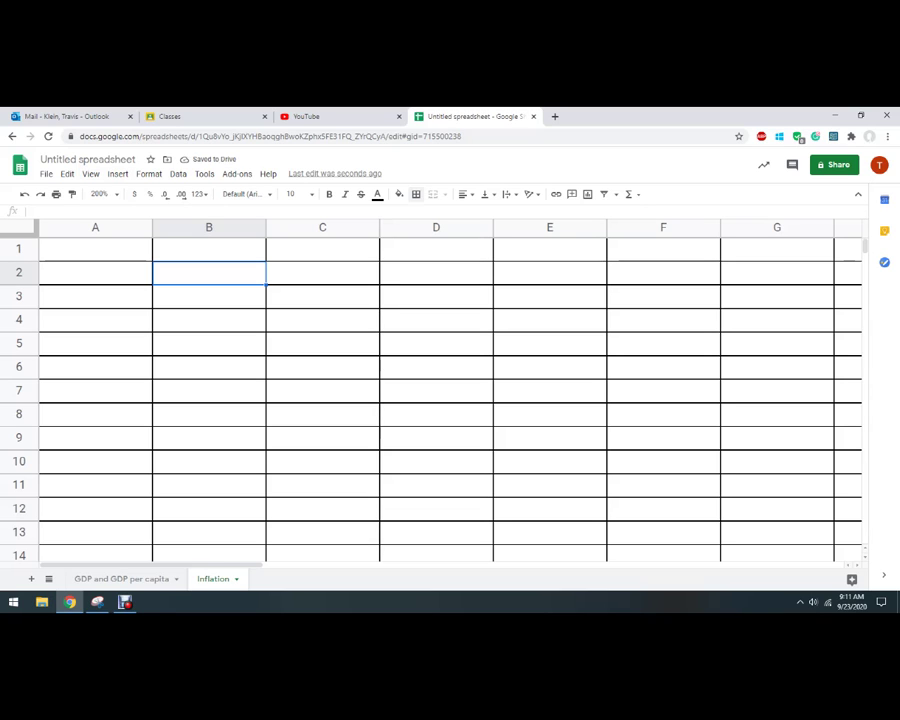
Step: Enter the heading 2018 in B1 and list Food, Clothing and Healthcare in B2:B4
left_click(209, 250)
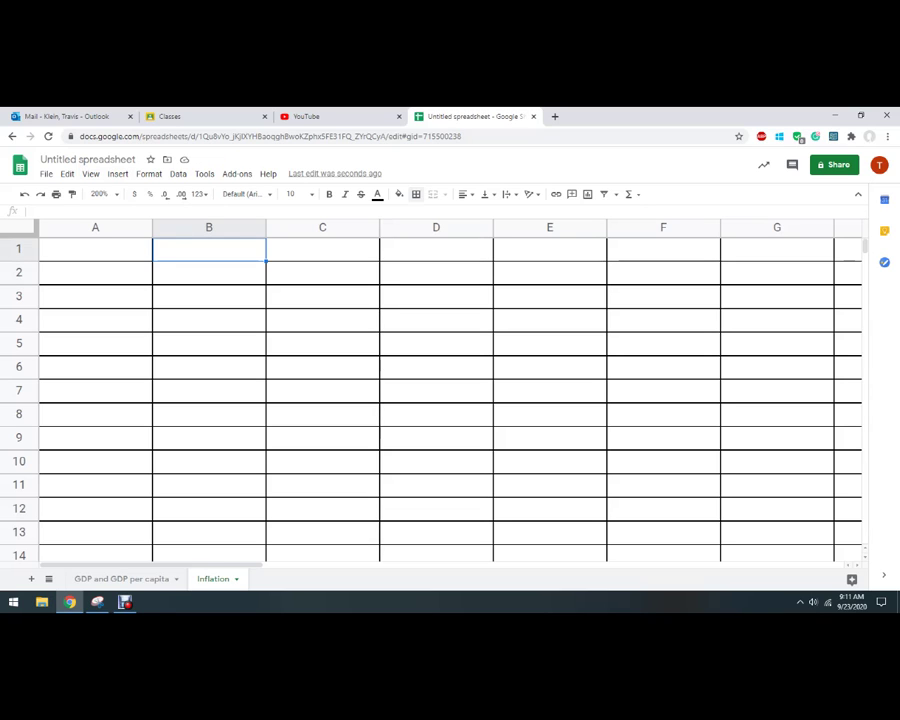
type("2018")
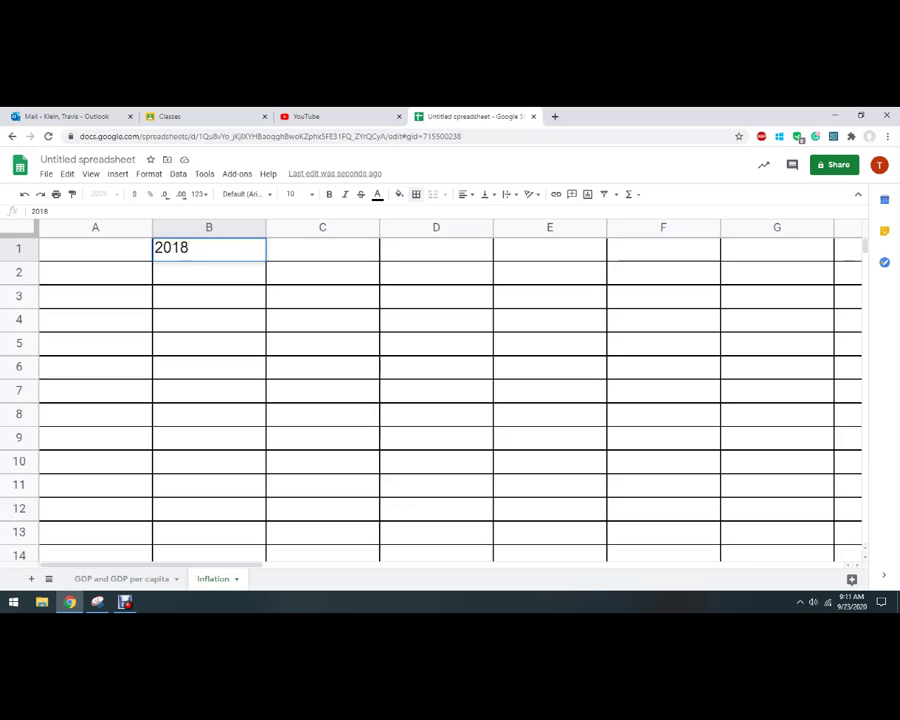
key("Return")
type("Food")
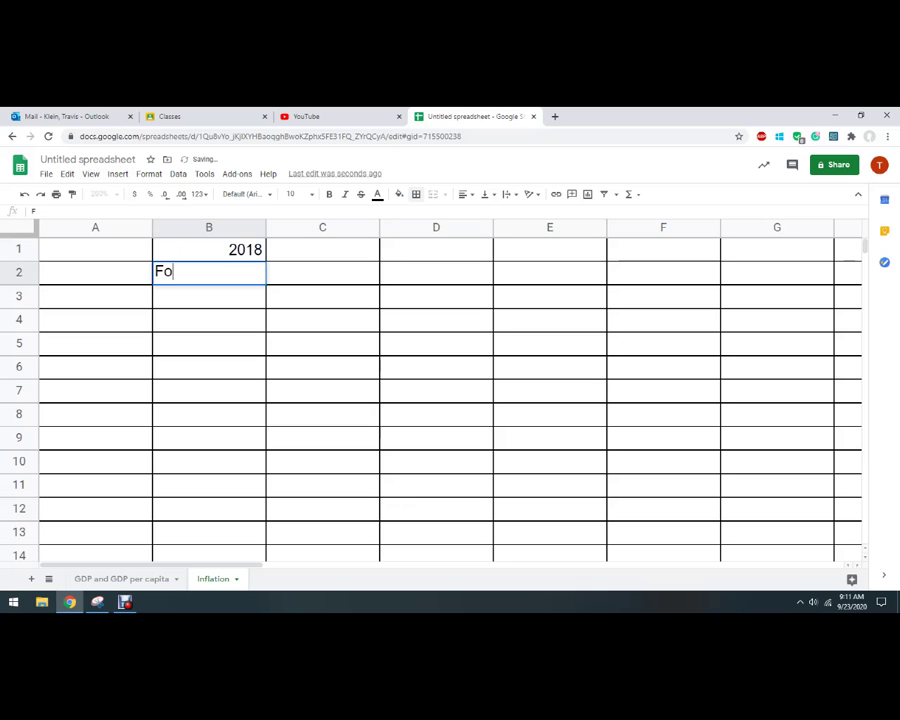
key("Return")
type("Clothing")
key("Return")
type("Healthcare")
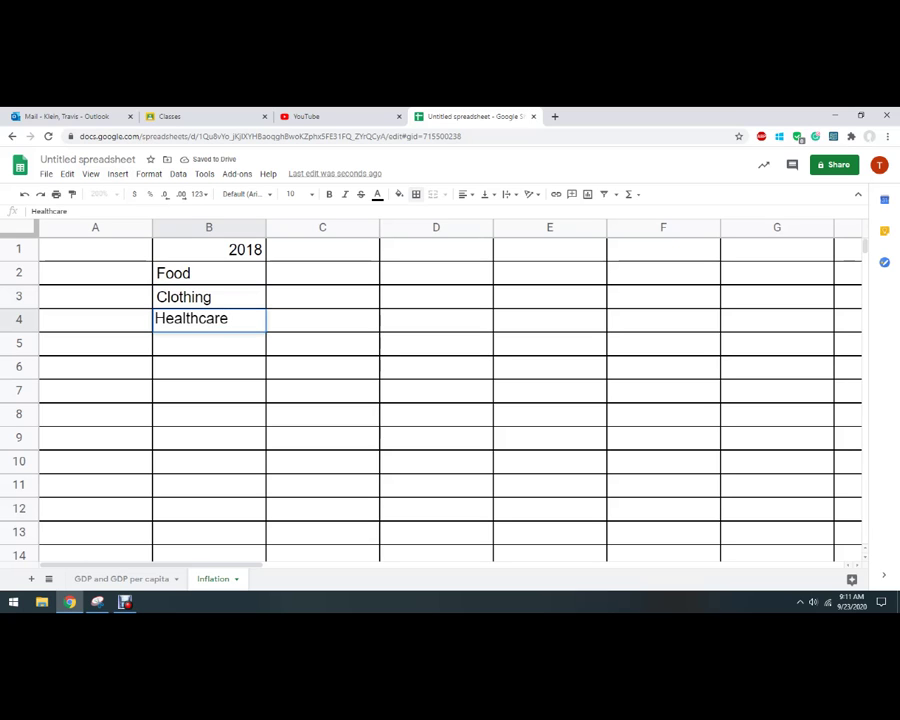
key("Tab")
Step: Add the column headings Price in C1 and Quantity in D1
key("Up")
key("Up")
key("Up")
type("Price")
key("Tab")
type("Quantity")
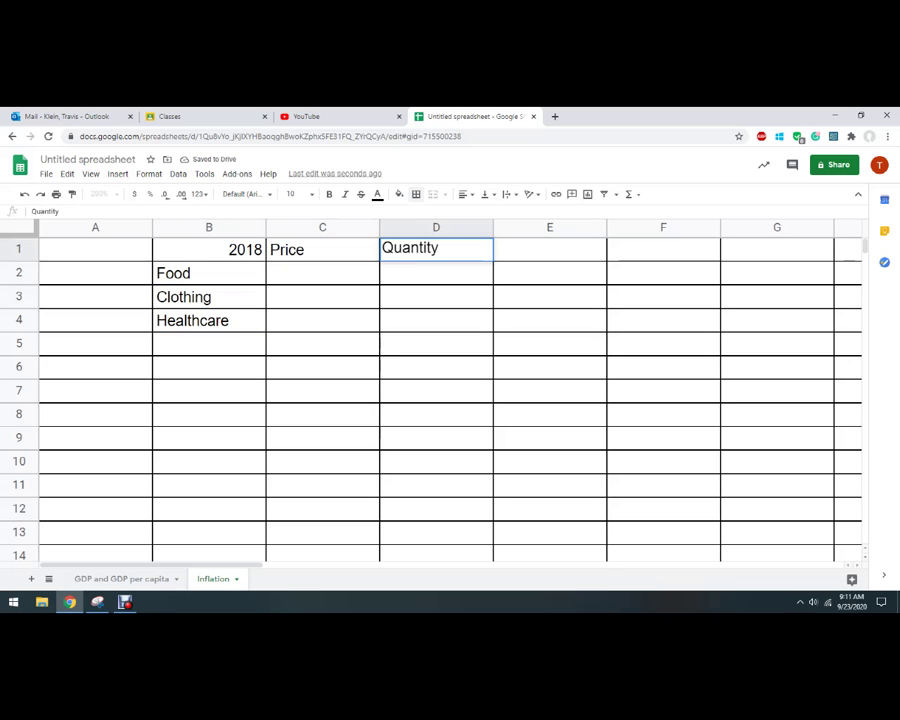
key("Return")
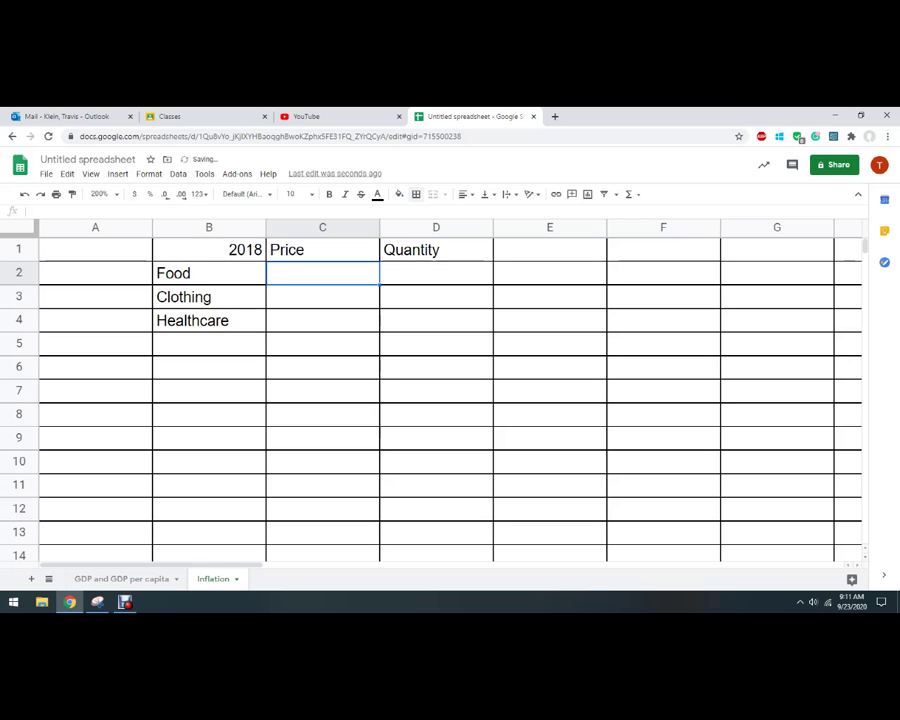
Step: Set the 2018 prices in C2:C4 to 10 for Food, 15 for Clothing and 25 for Healthcare
type("10")
key("Return")
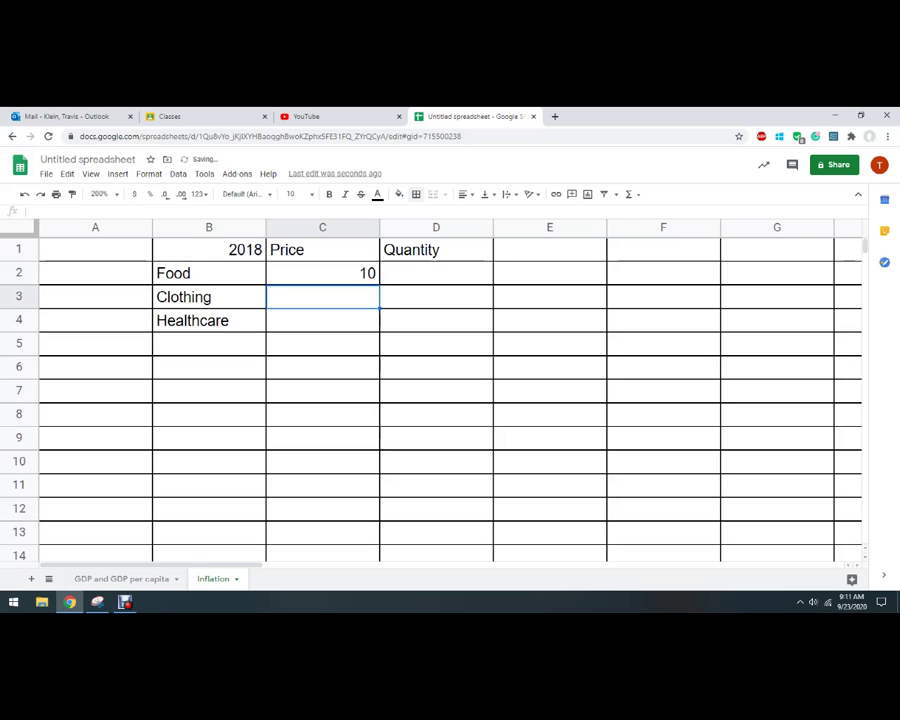
type("15")
key("Return")
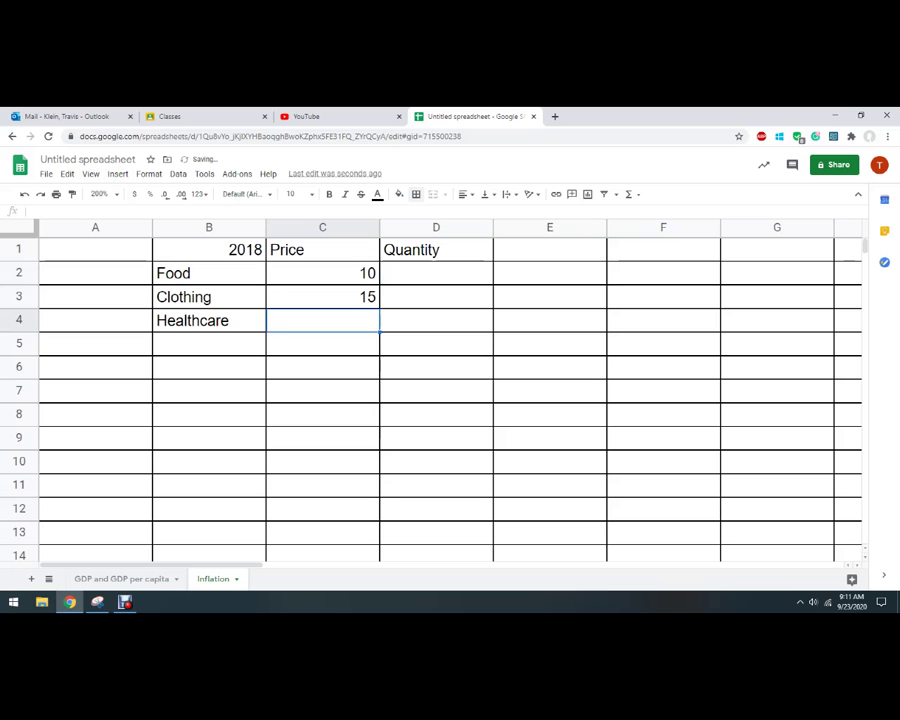
type("25")
key("Return")
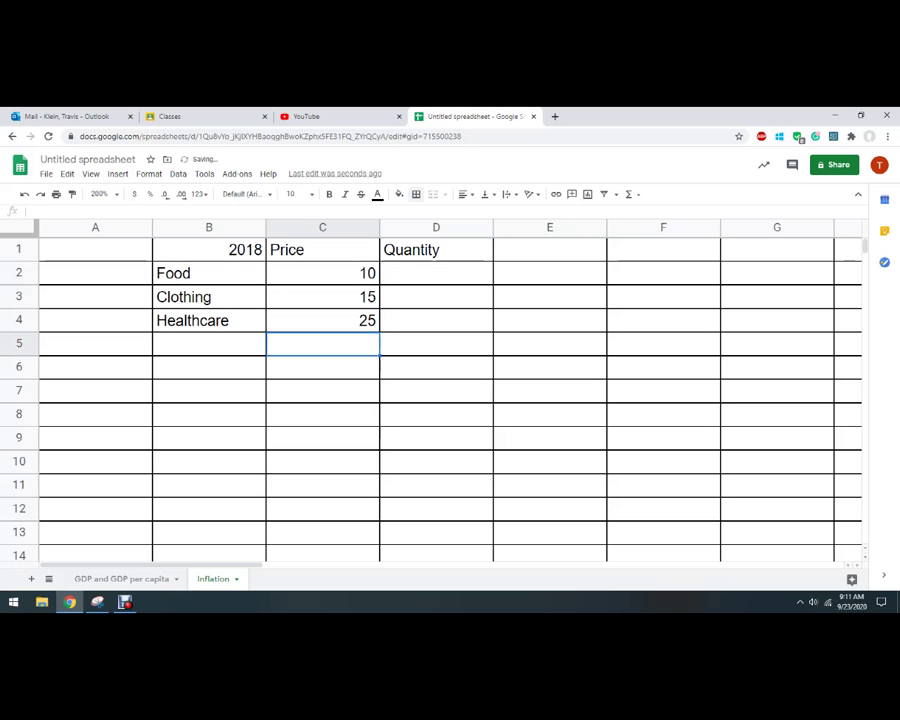
Step: Set the 2018 quantities in D2:D4 to 300 for Food, 25 for Clothing and 12 for Healthcare
left_click(436, 273)
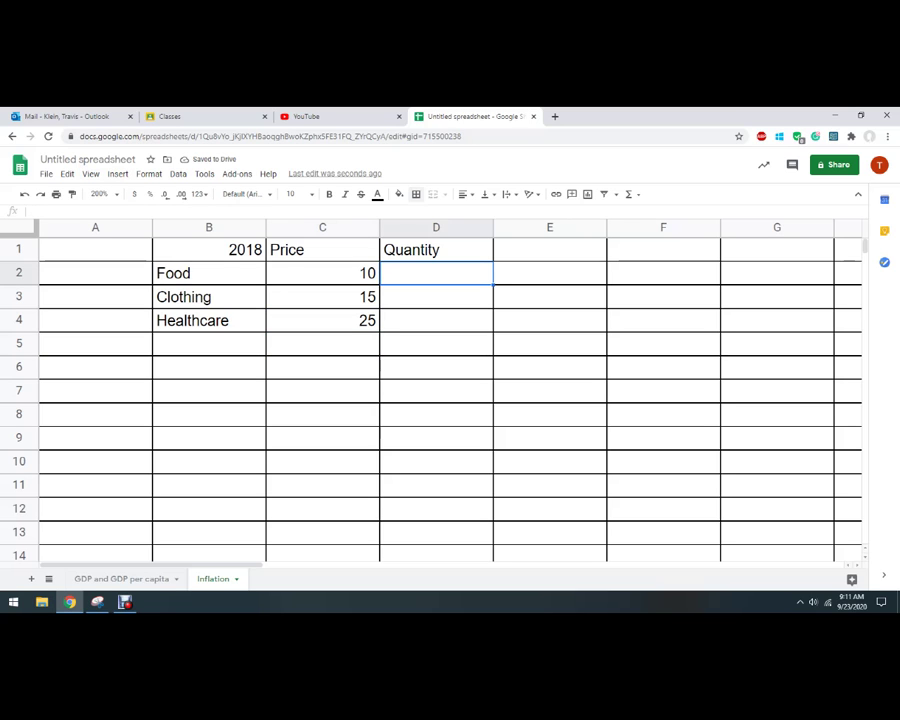
type("300")
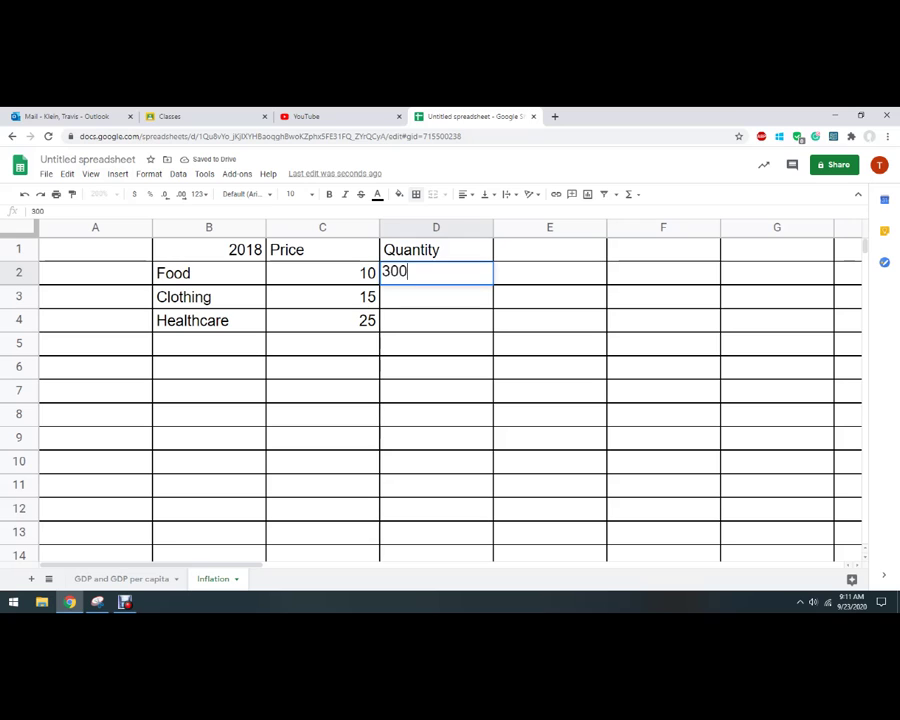
key("Return")
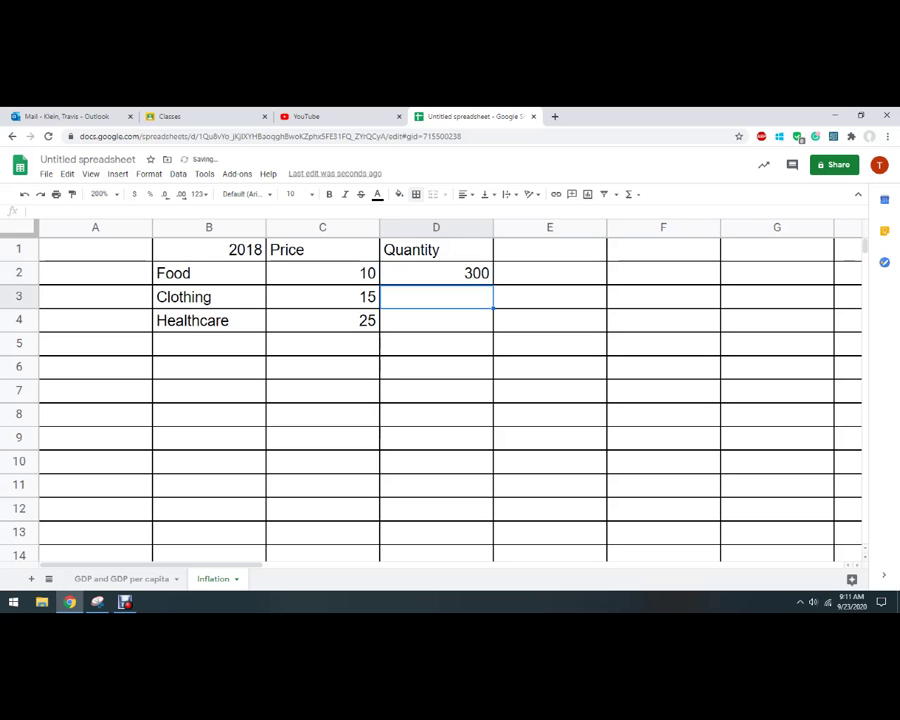
type("25")
key("Return")
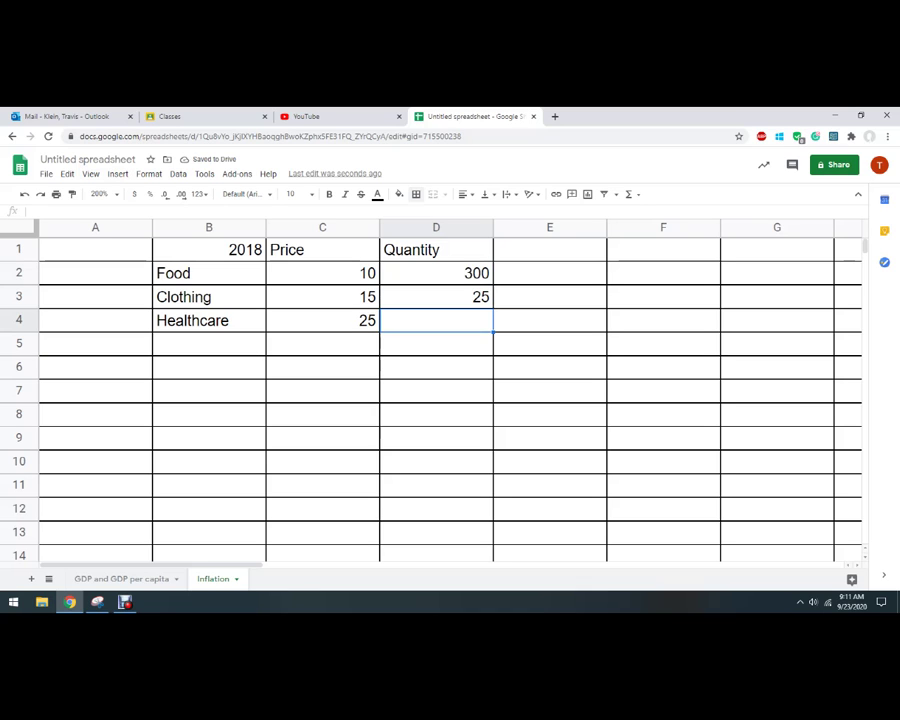
type("12")
key("Return")
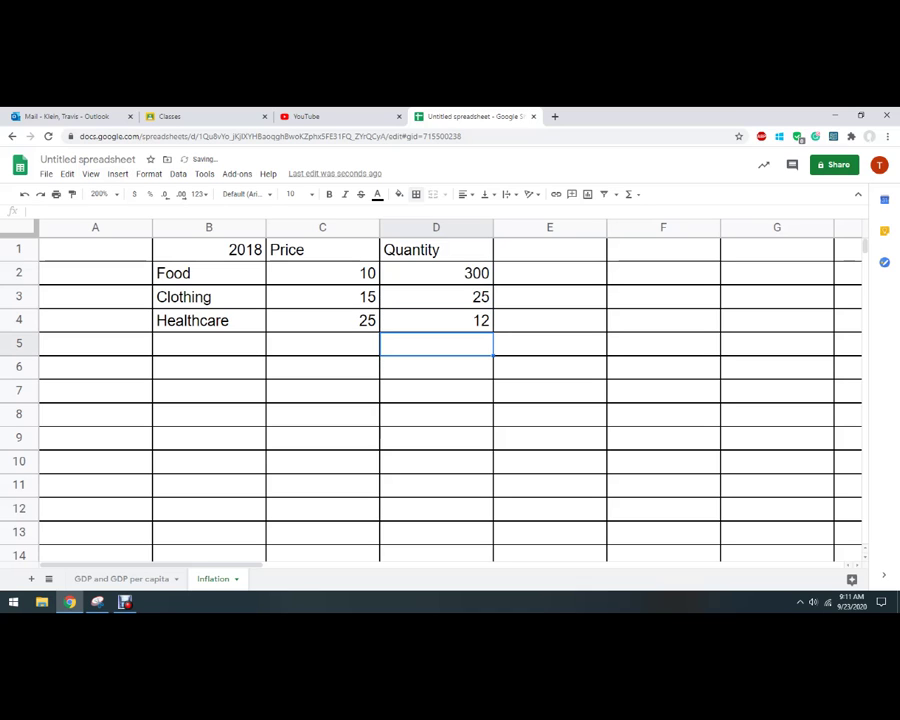
Step: Label B6 Totals and sum the three prices in C6 with the formula =C2+C3+C4
left_click(209, 367)
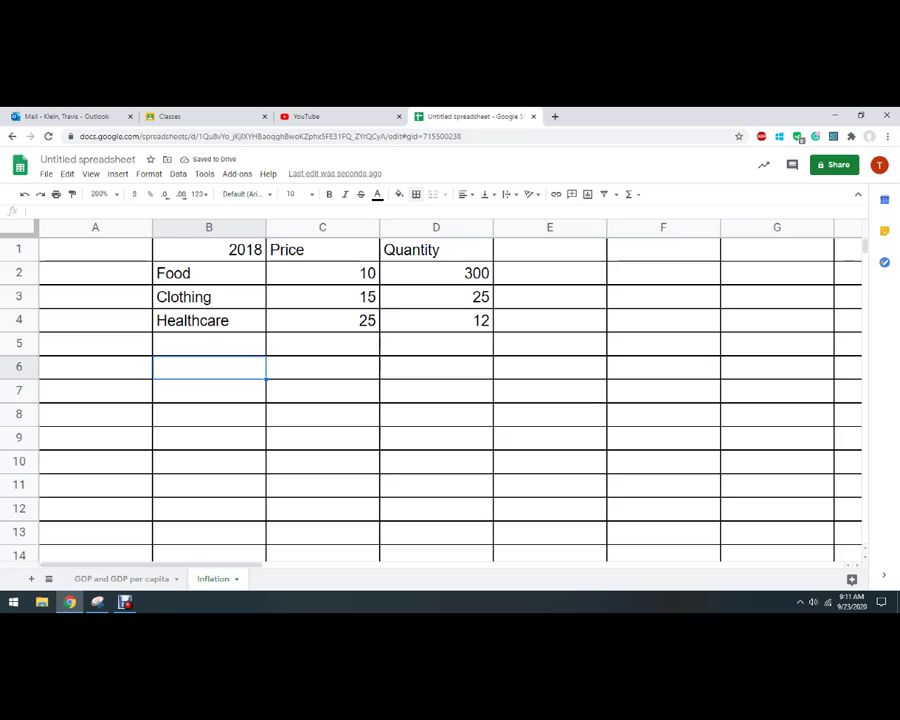
type("Totals")
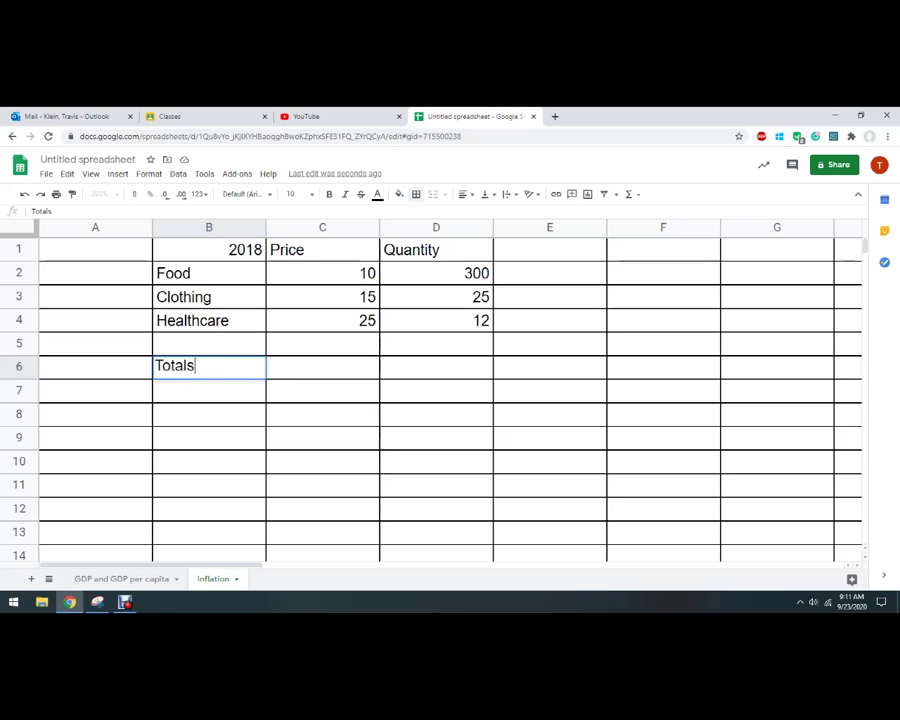
key("Tab")
type("=")
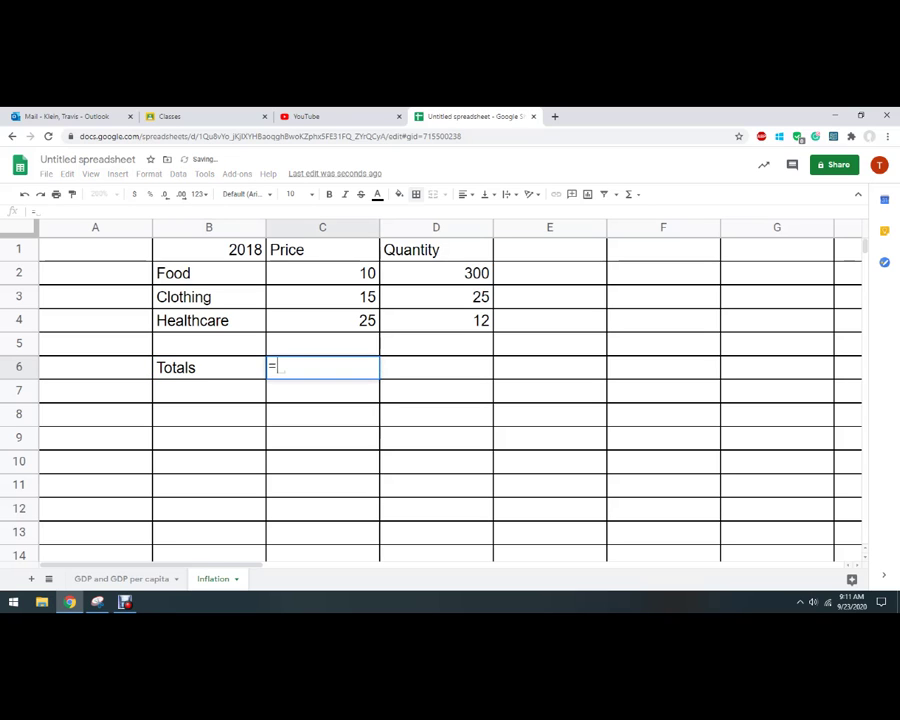
left_click(322, 273)
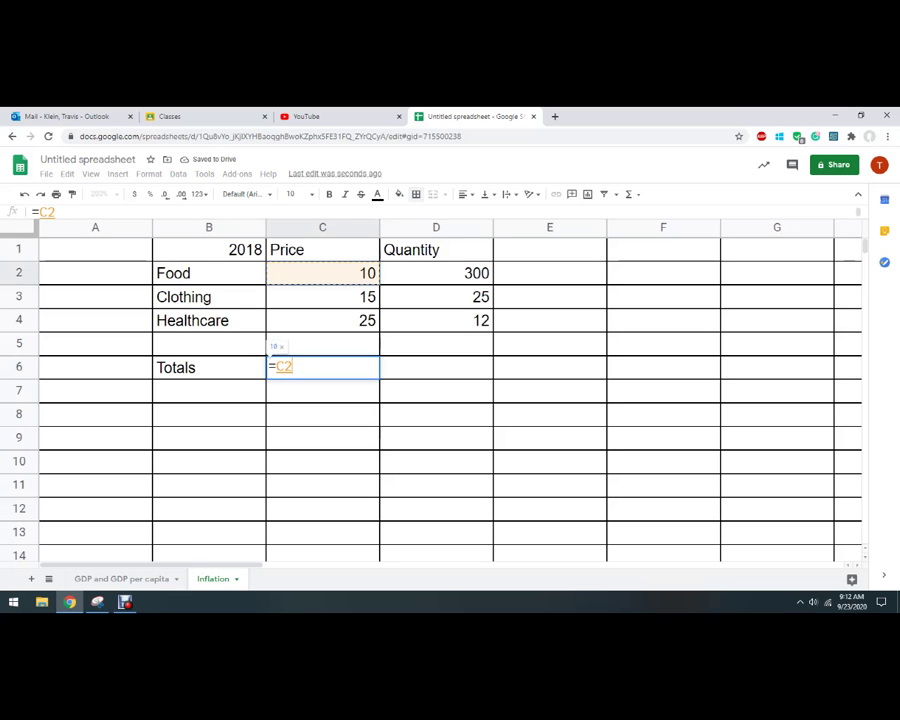
type("+")
left_click(322, 297)
type("+")
left_click(322, 321)
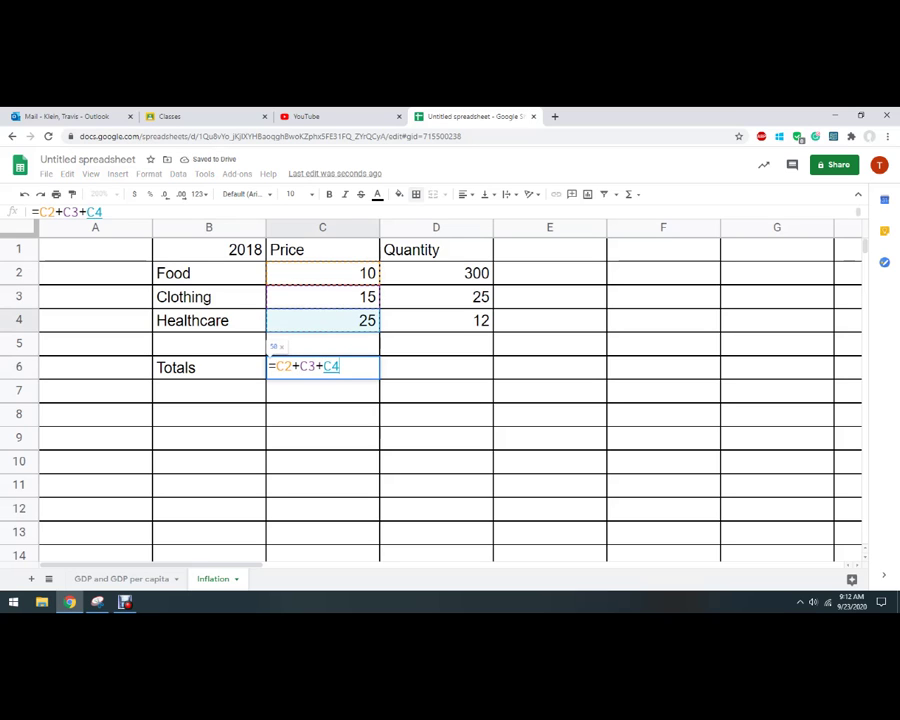
key("Return")
left_click_drag(209, 273, 209, 321)
left_click(322, 509)
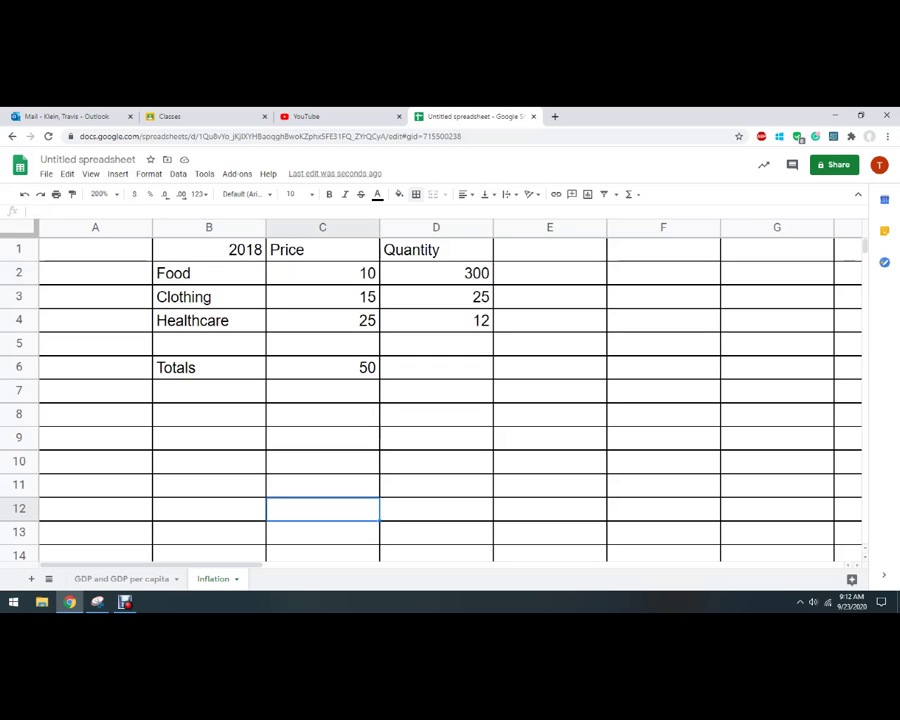
Step: Add the heading Spending in E1 and calculate Food spending in E2 with =C2*D2
left_click(550, 250)
type("Spending")
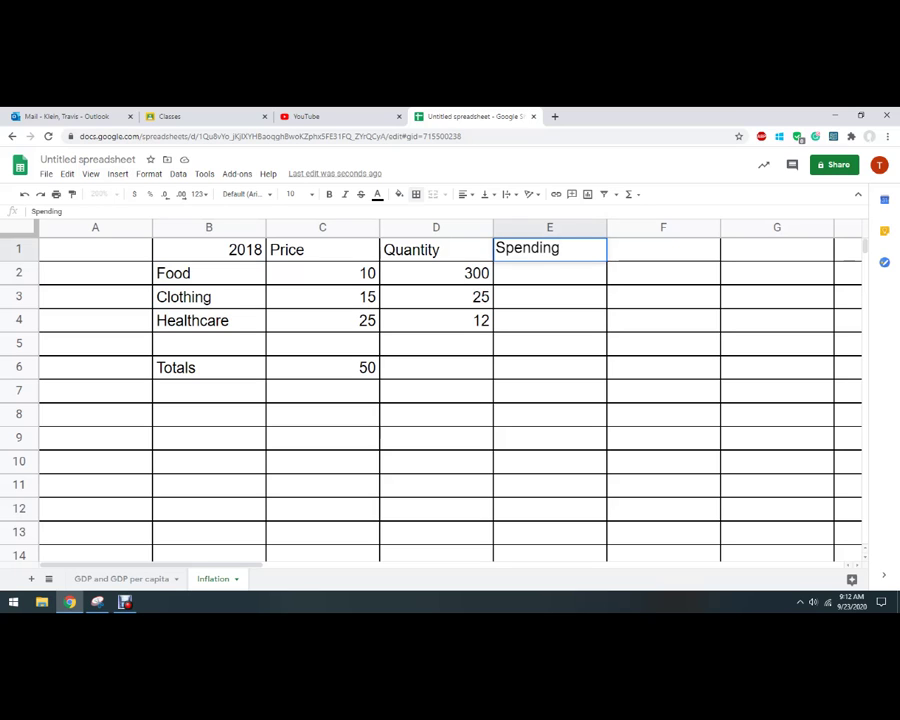
key("Return")
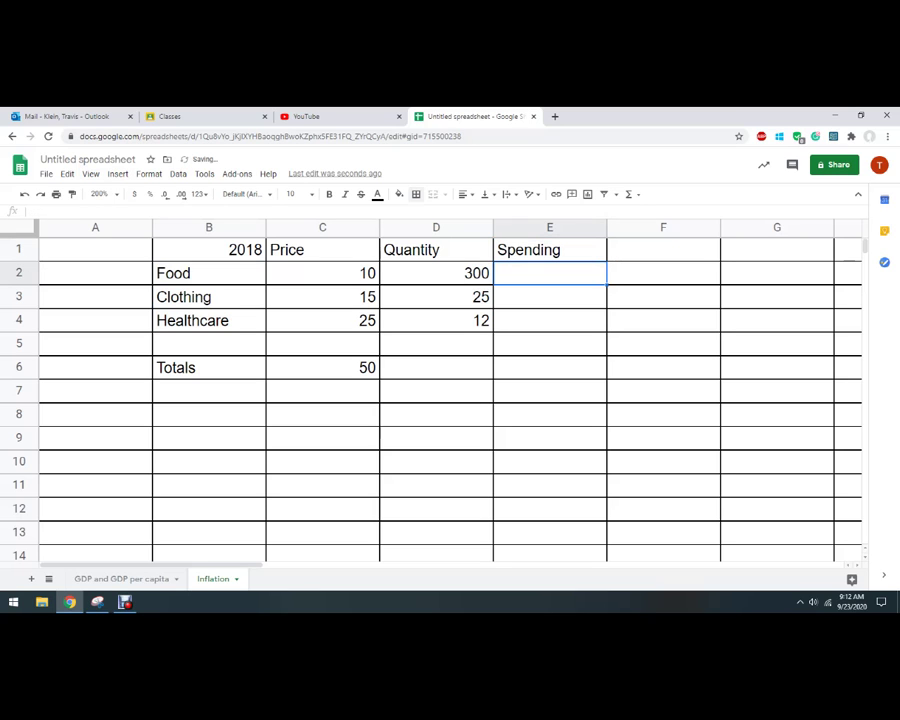
type("=C2")
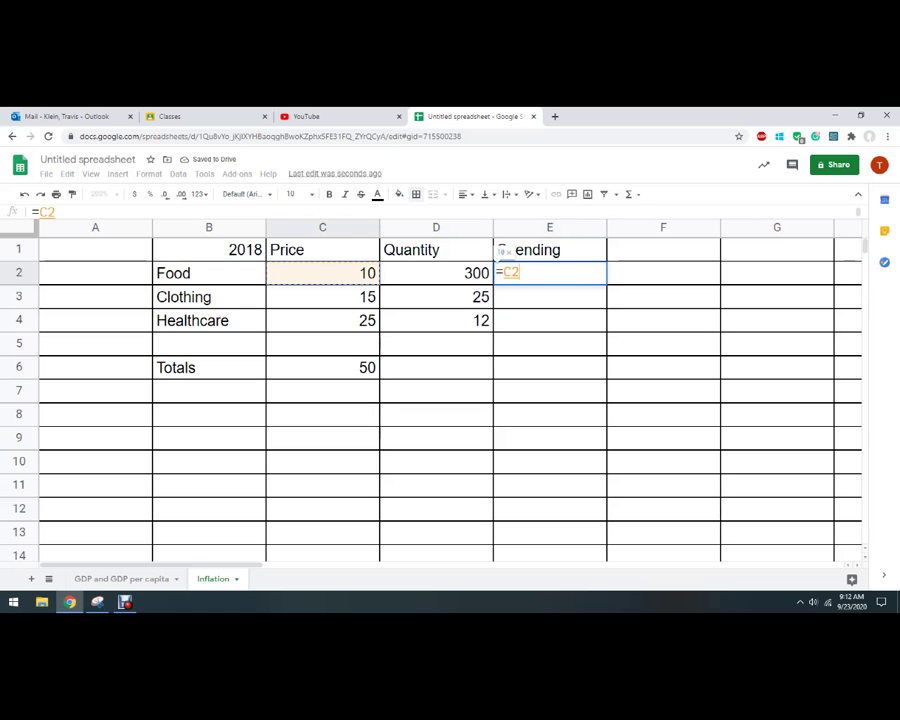
type("*")
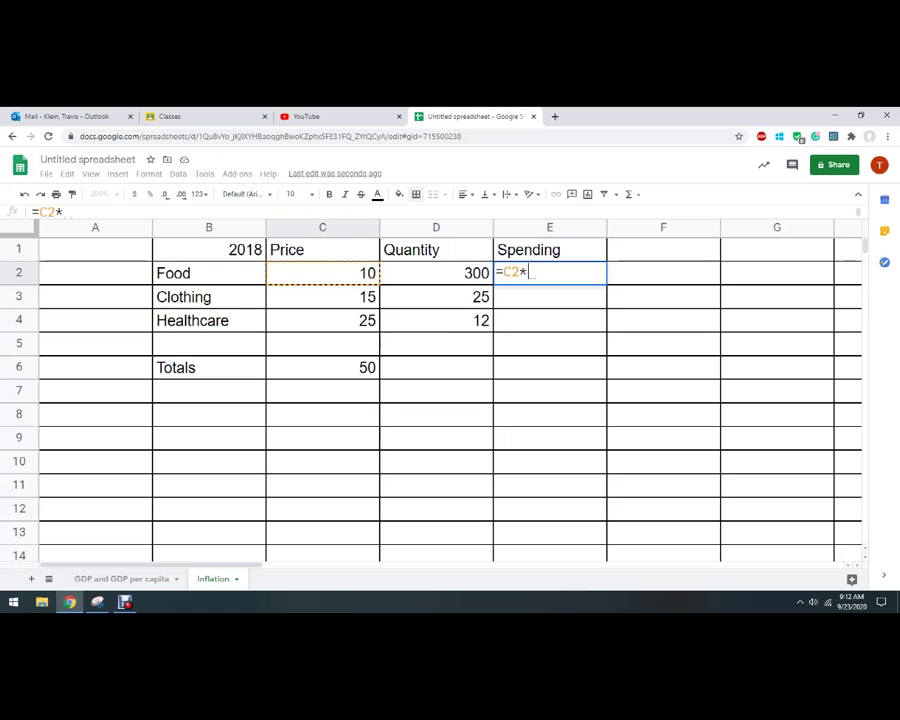
type("D2")
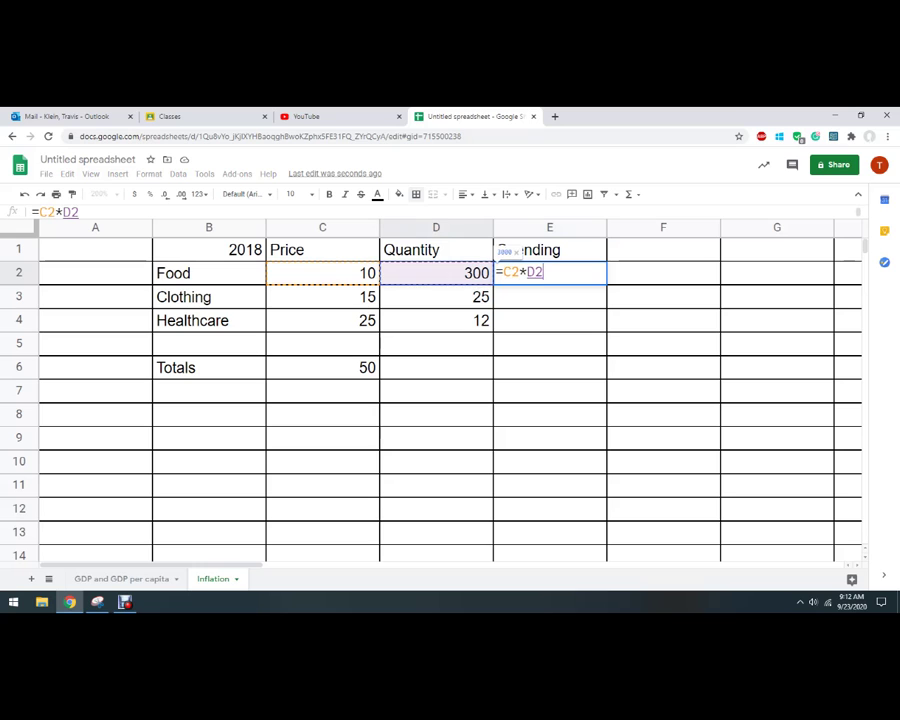
key("Return")
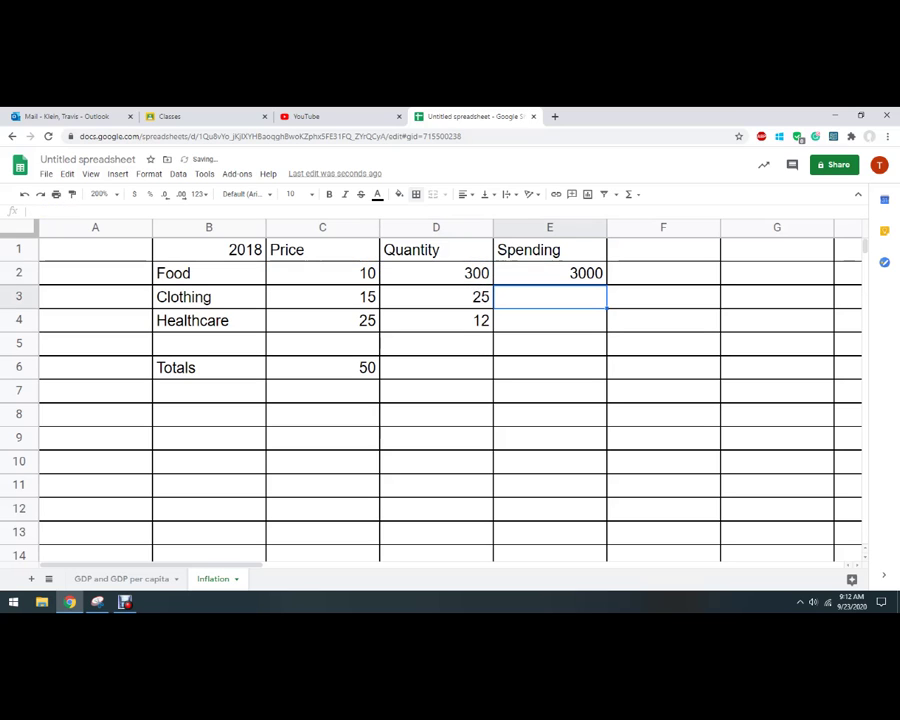
Step: Fill the Spending formula from E2 down through E4 for Clothing and Healthcare
left_click(550, 273)
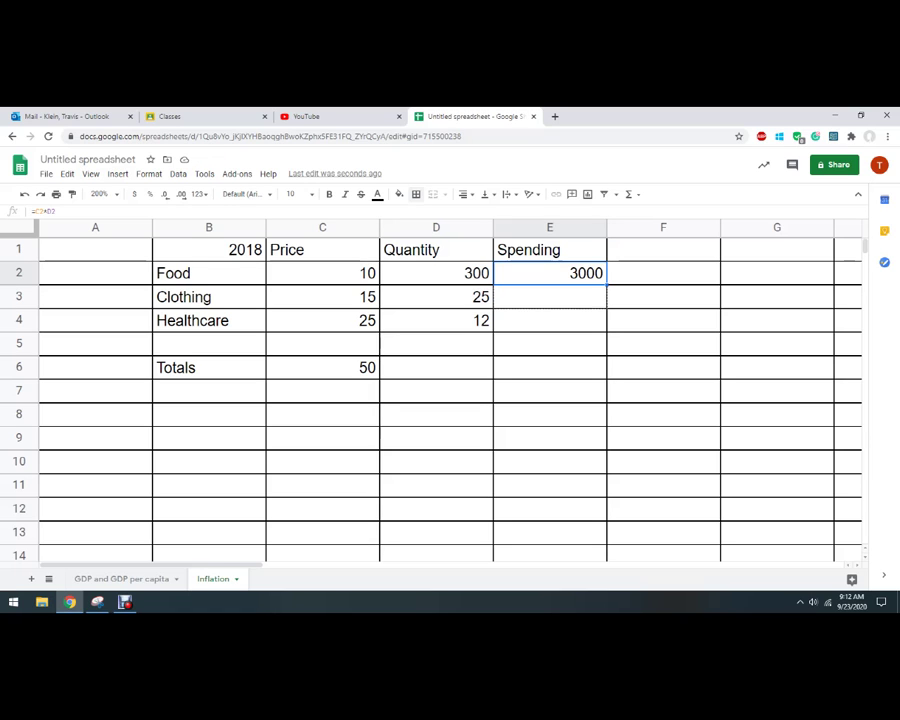
double_click(606, 285)
left_click(663, 391)
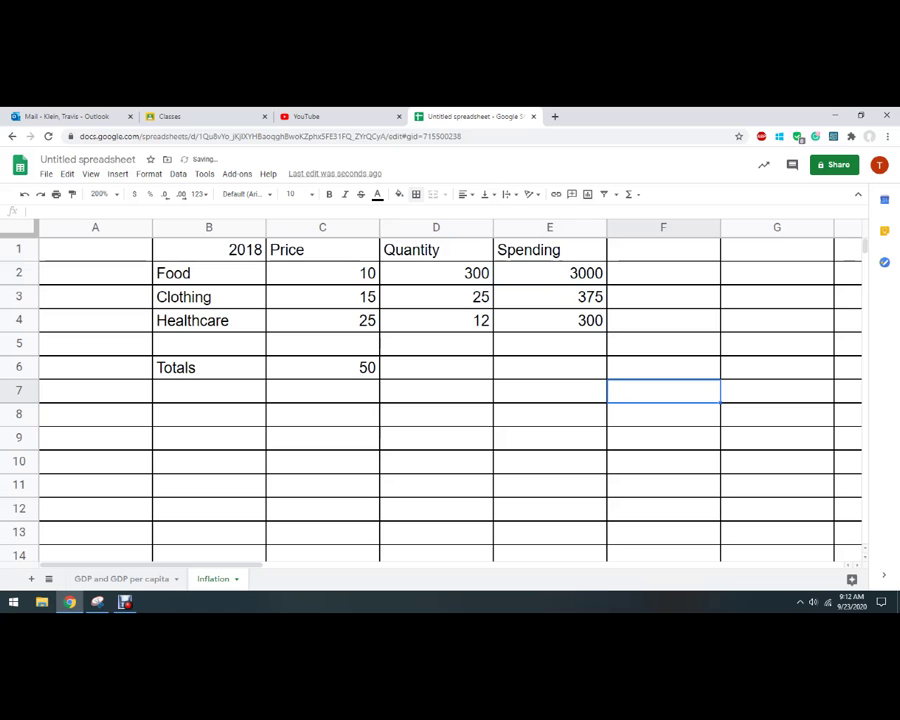
Step: Paste a copy of the C6 price total formula into E6 and clear E6 again
key("Up")
key("Left")
key("Left")
key("Left")
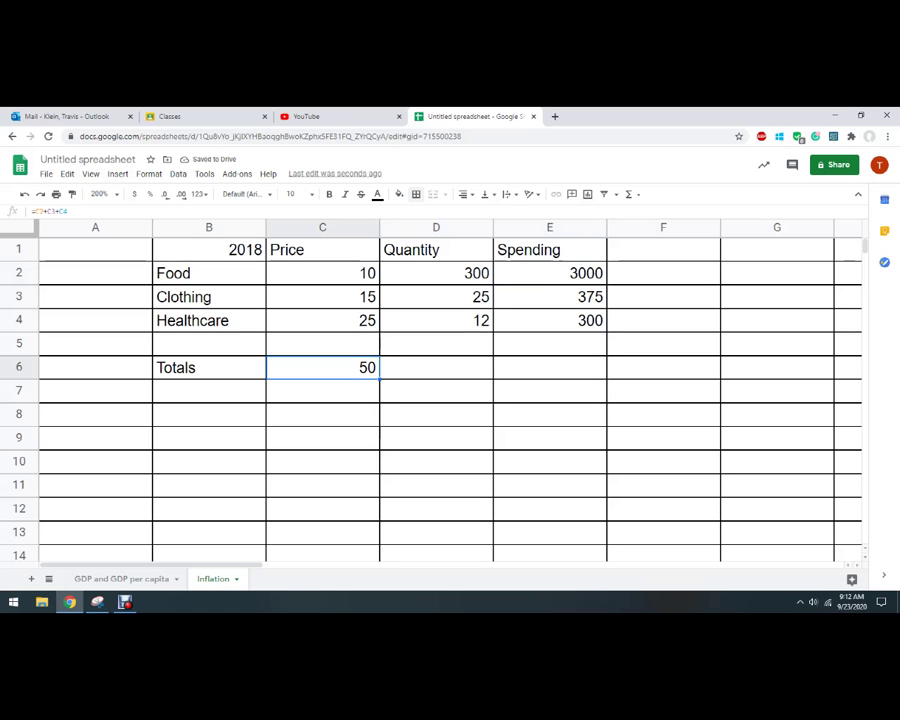
key("ctrl+c")
key("Right")
key("Right")
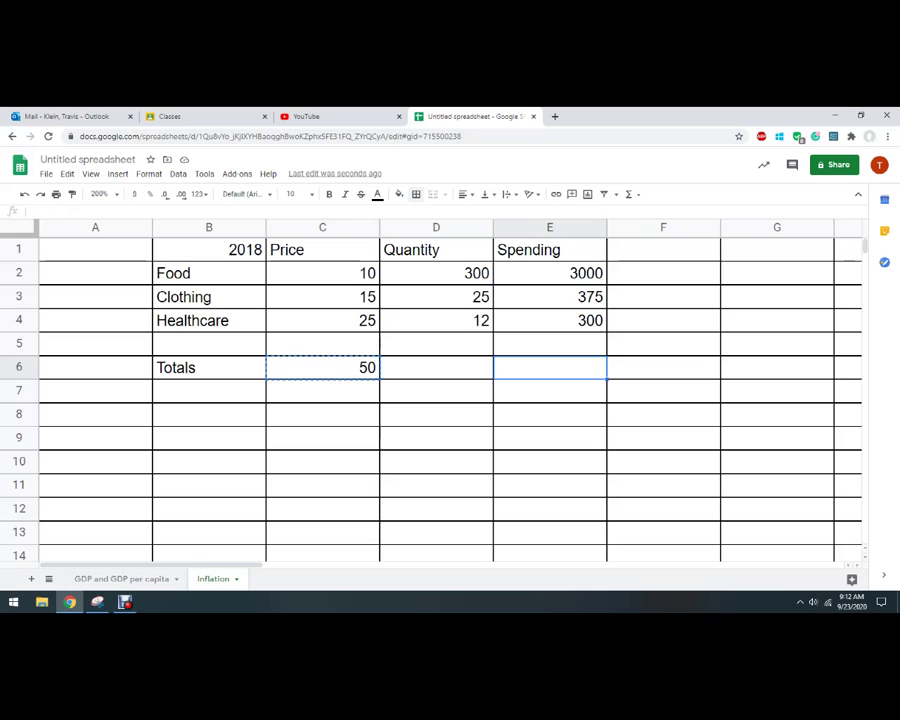
key("ctrl+v")
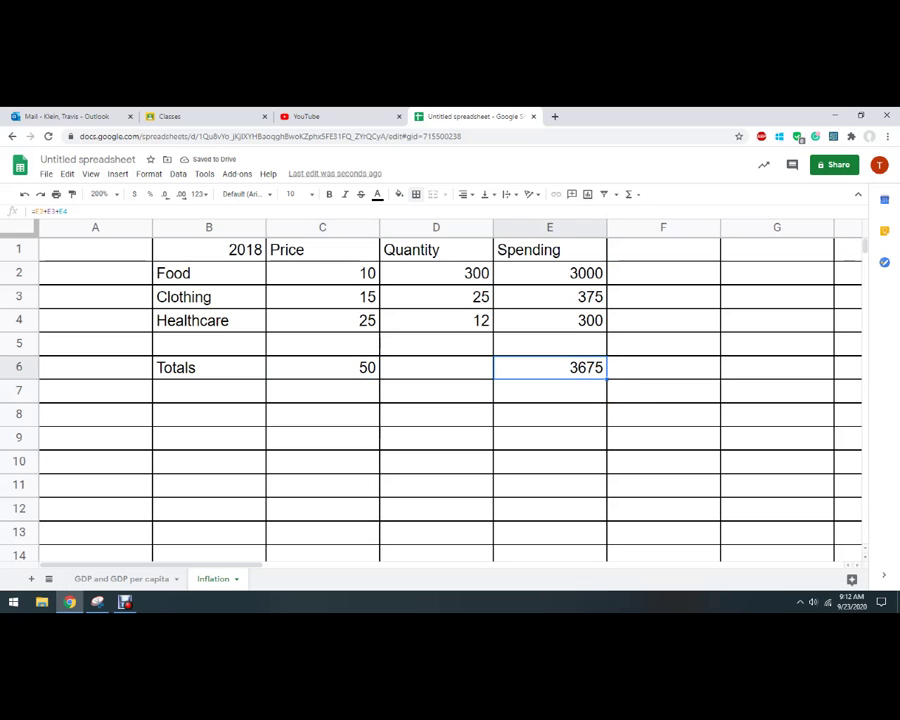
key("Delete")
Step: Copy the Totals formula from C6 to E6 so that it sums the Spending column
left_click(322, 367)
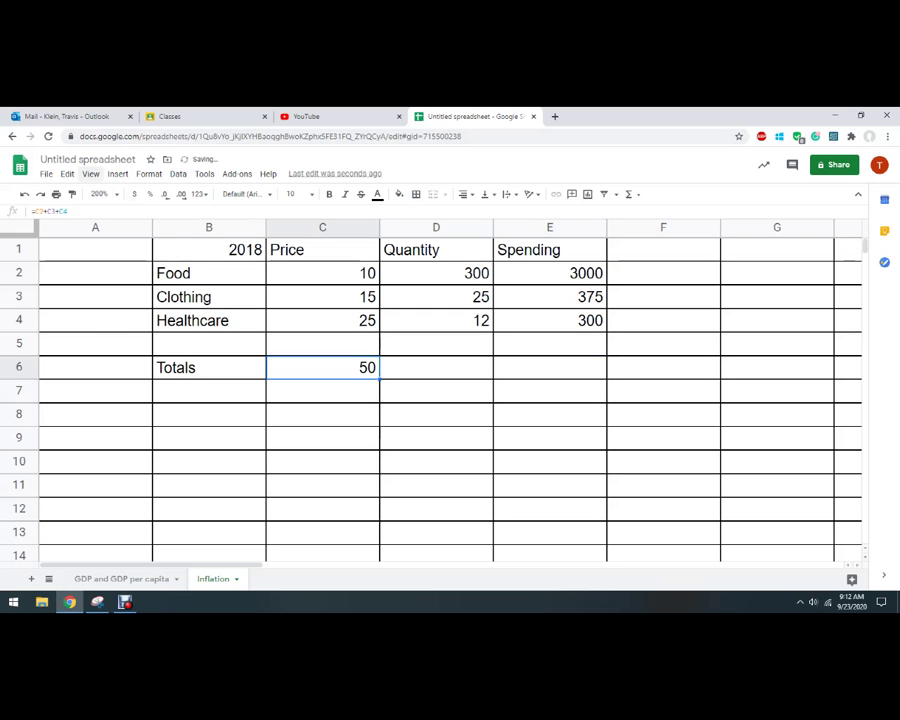
left_click(67, 174)
left_click(88, 258)
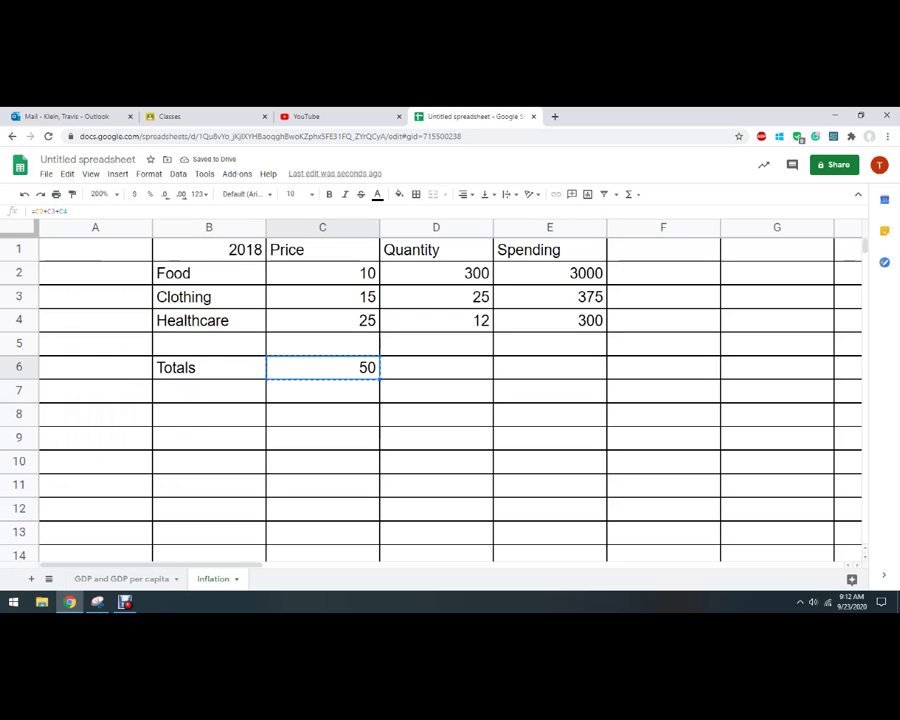
left_click(549, 367)
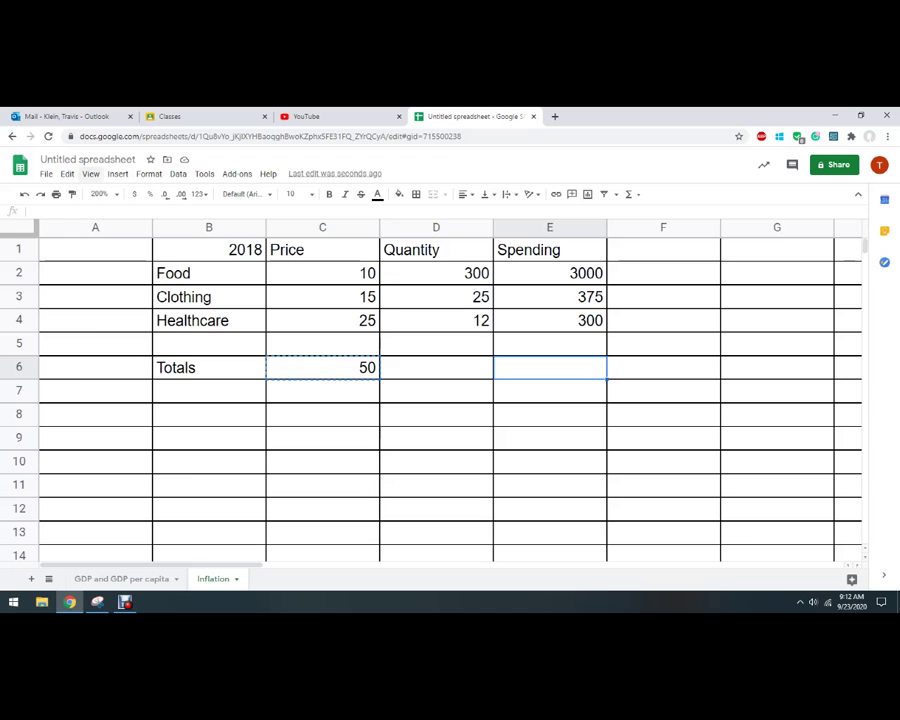
left_click(67, 174)
left_click(88, 275)
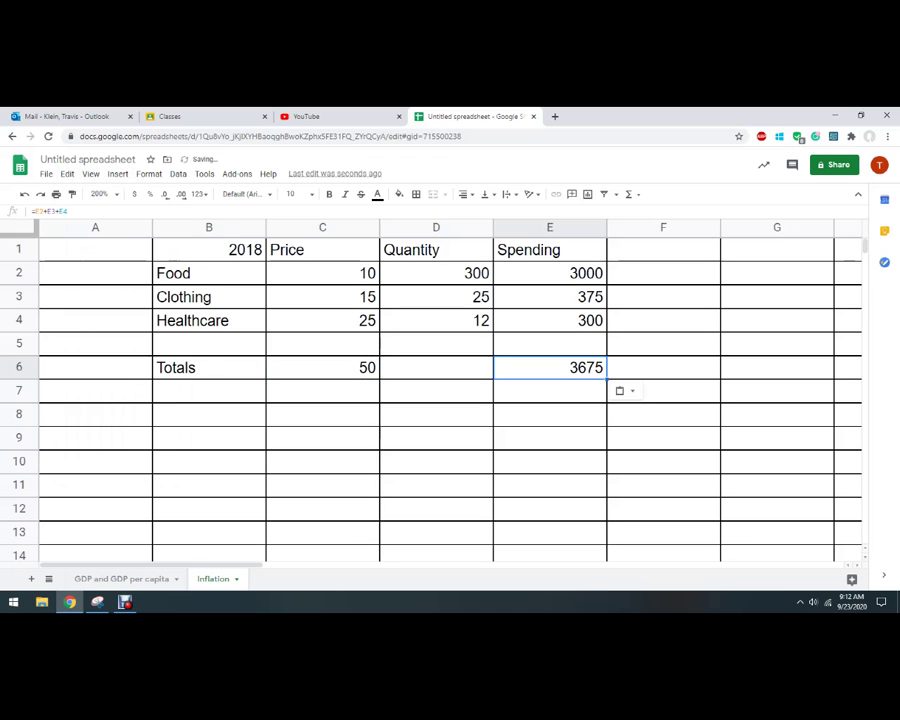
left_click(322, 367)
left_click(436, 391)
left_click(549, 367)
left_click(322, 391)
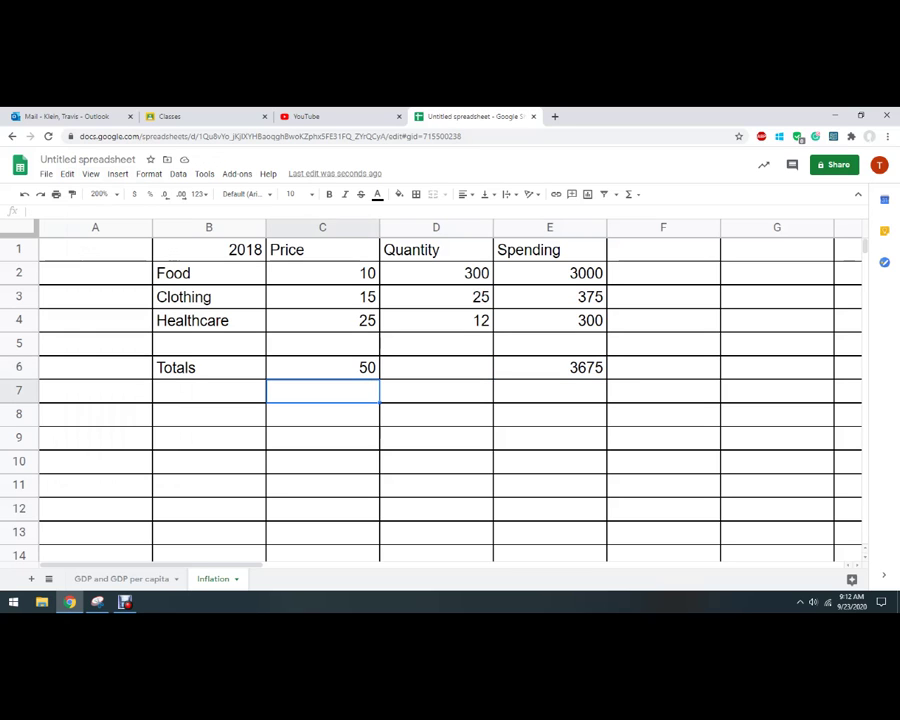
Step: Test the formulas by setting the 2018 Food price in C2 to 9 and back to 10
left_click(322, 273)
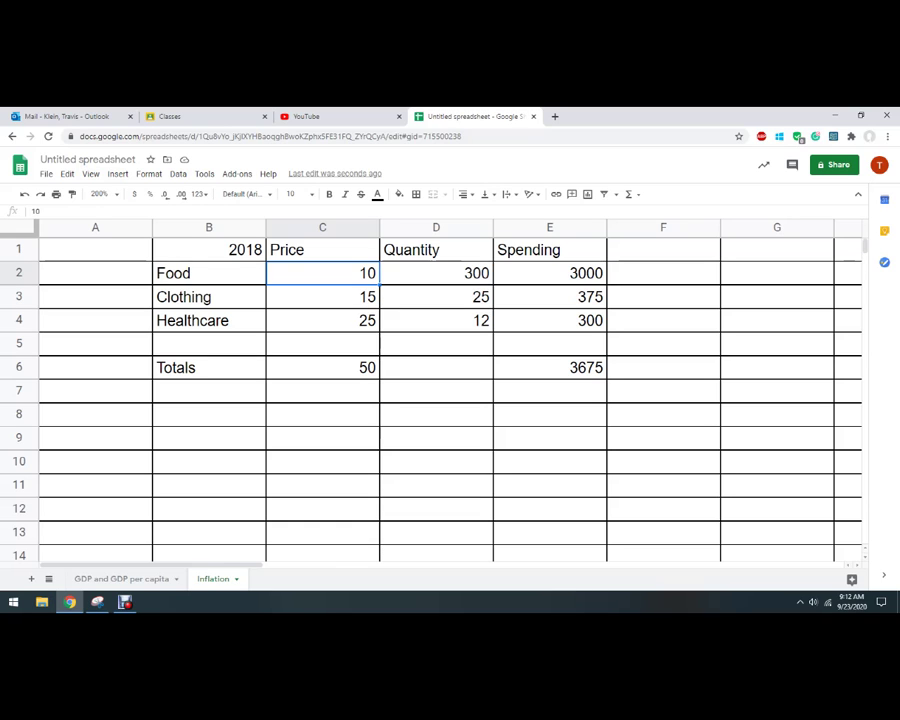
type("9")
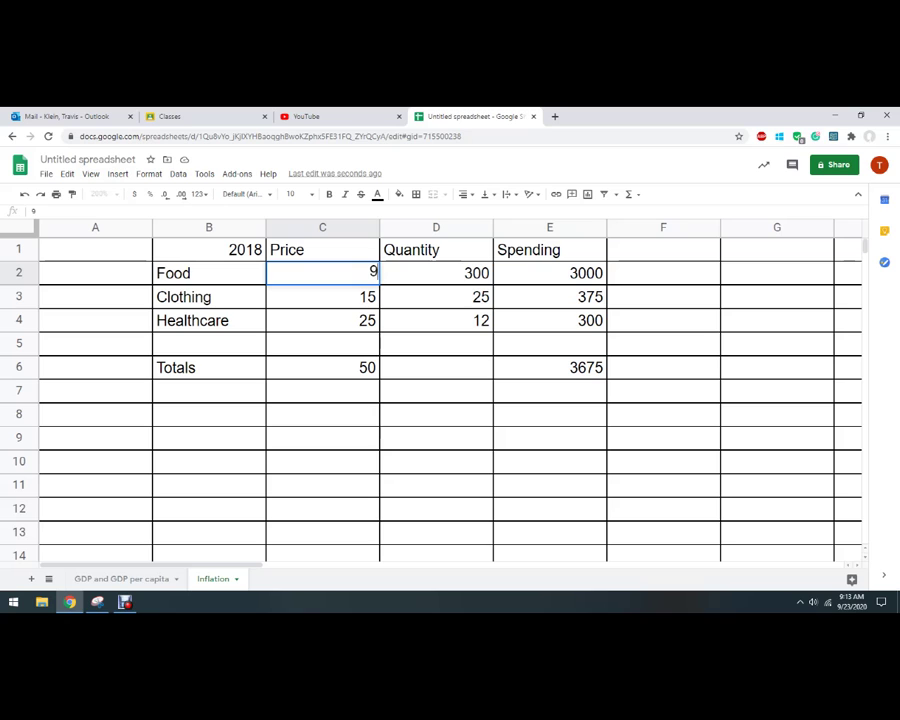
key("Return")
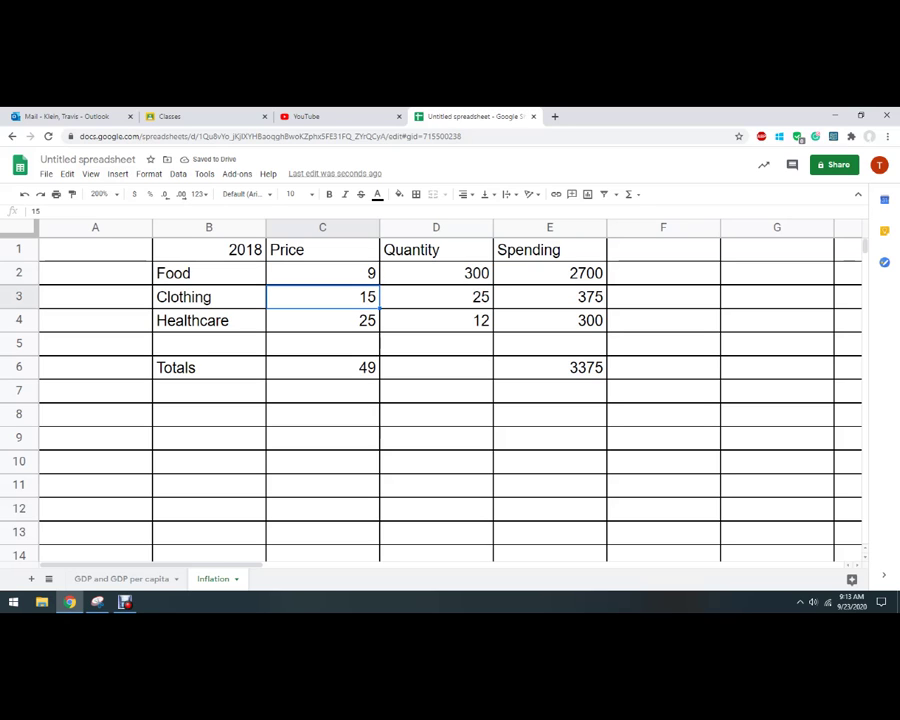
key("Up")
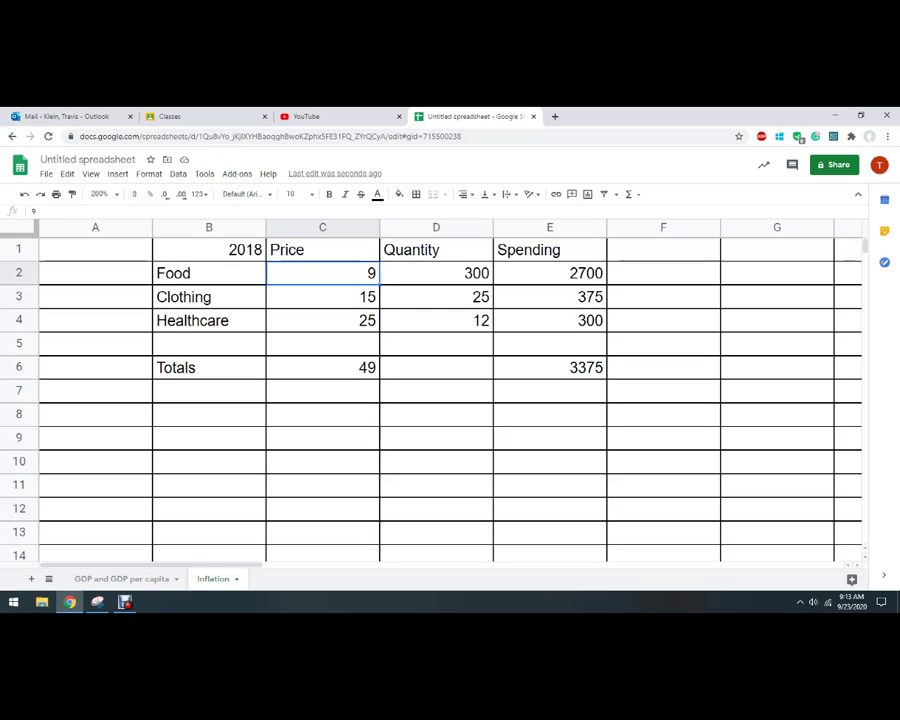
type("10")
key("Return")
Step: Copy the 2018 table in B1:E6 and paste it starting at B8
left_click_drag(209, 250, 552, 368)
key("ctrl+c")
left_click(209, 414)
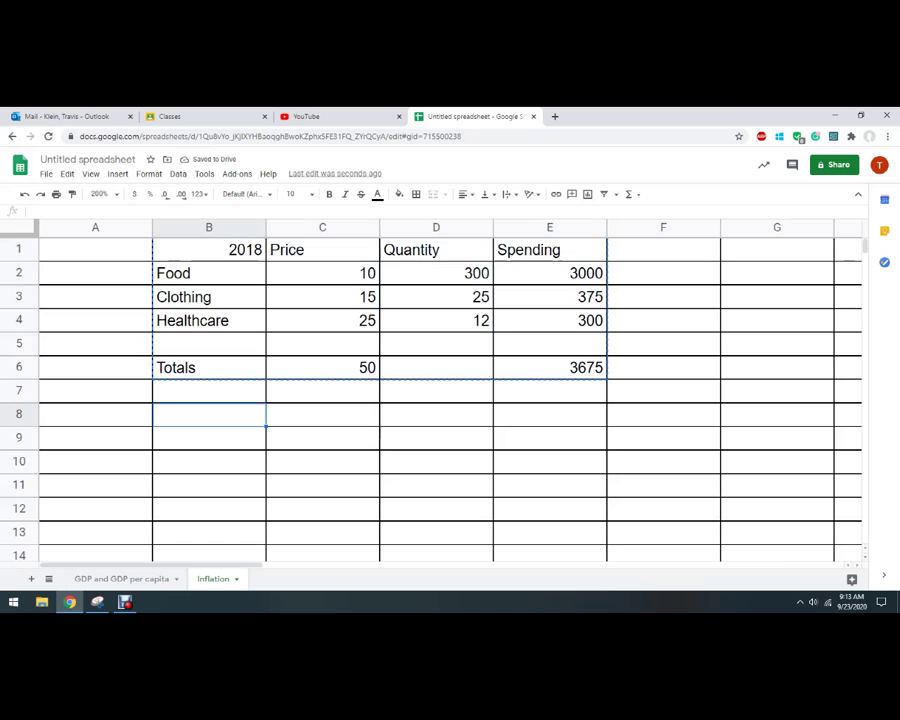
key("ctrl+v")
Step: Change the year heading of the pasted table in B8 to 2019
left_click(209, 415)
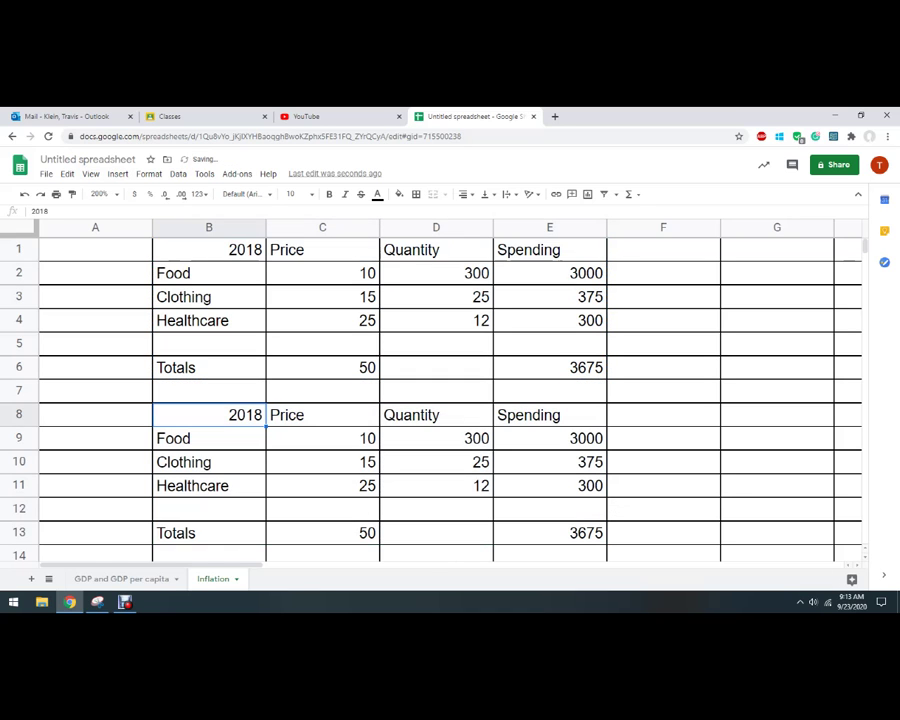
left_click(80, 211)
key("BackSpace")
type("9")
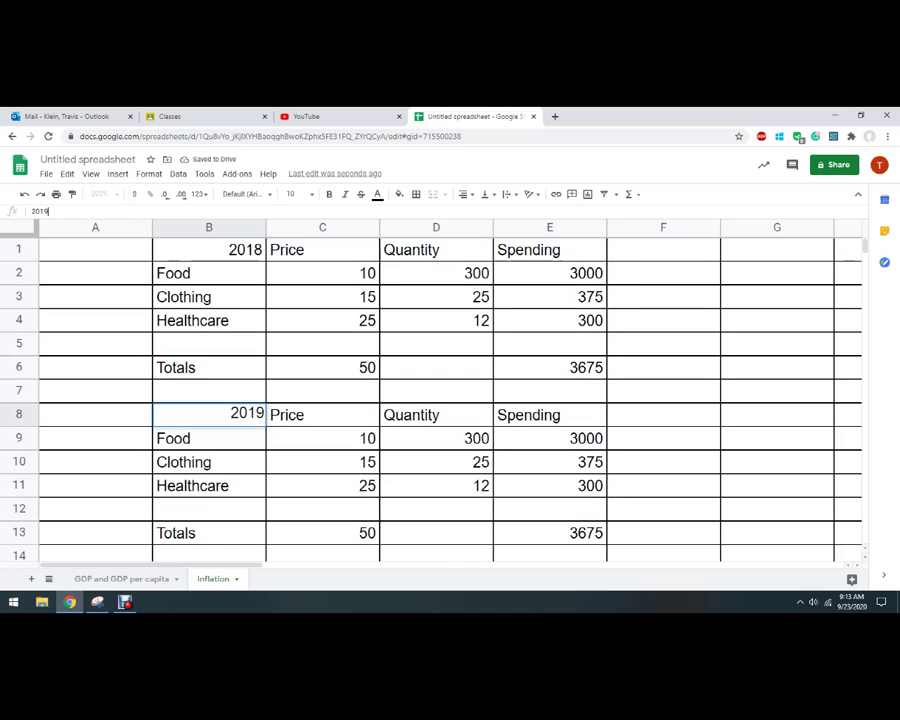
left_click(663, 391)
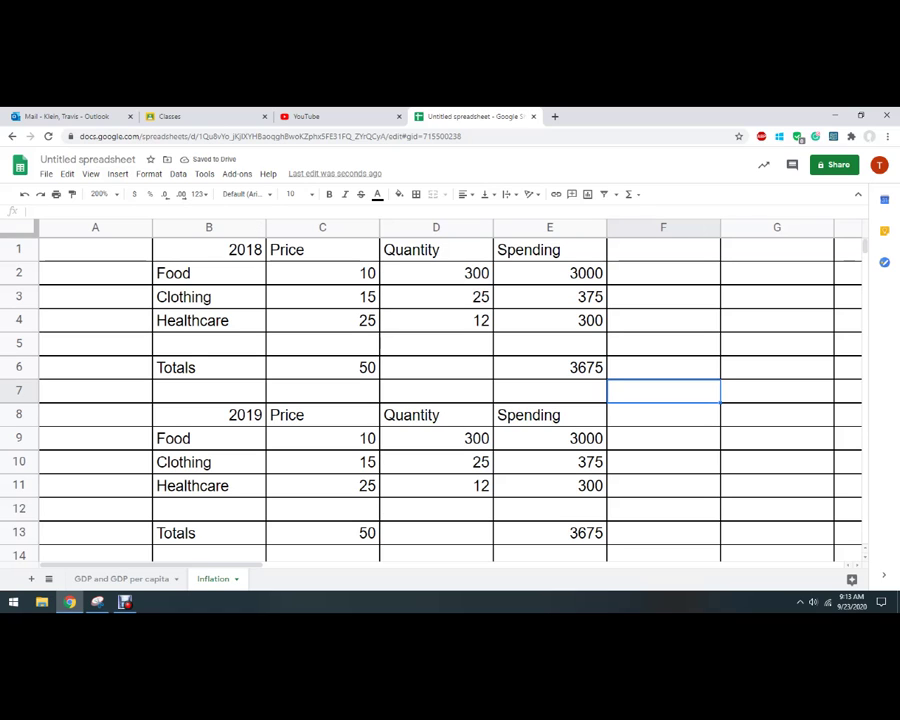
Step: Set the 2019 prices to 8 for Food, 14 for Clothing and 30 for Healthcare in C9:C11
left_click(322, 439)
type("8")
key("Return")
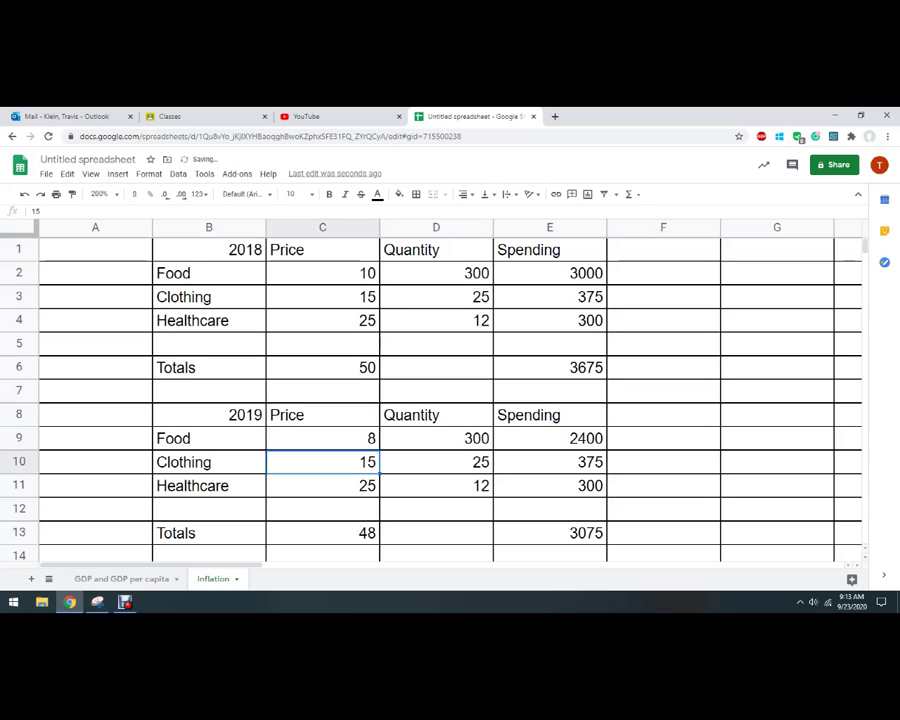
type("14")
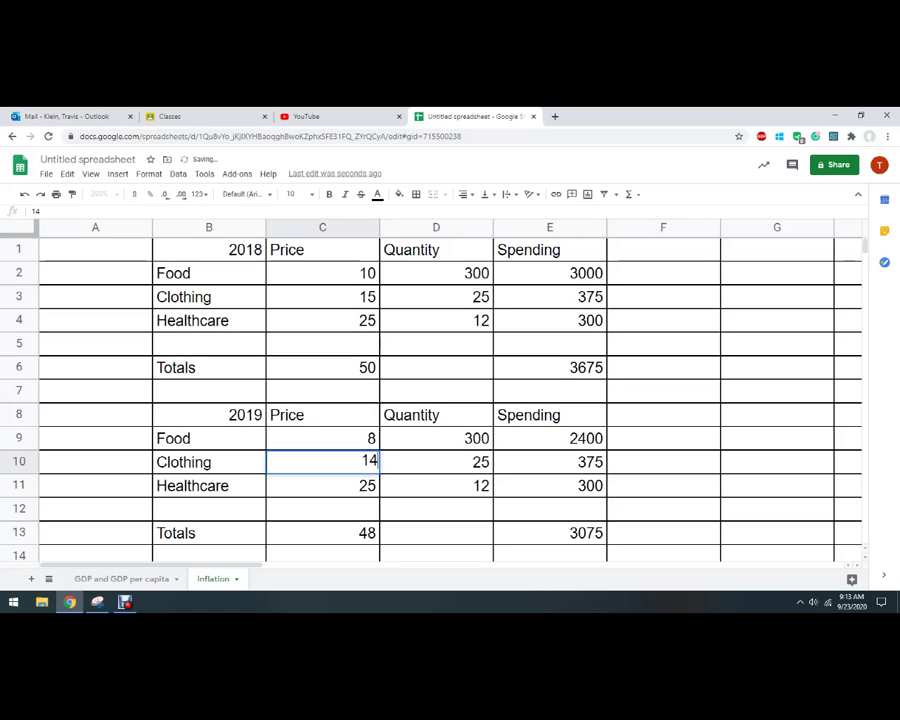
key("Return")
type("30")
key("Return")
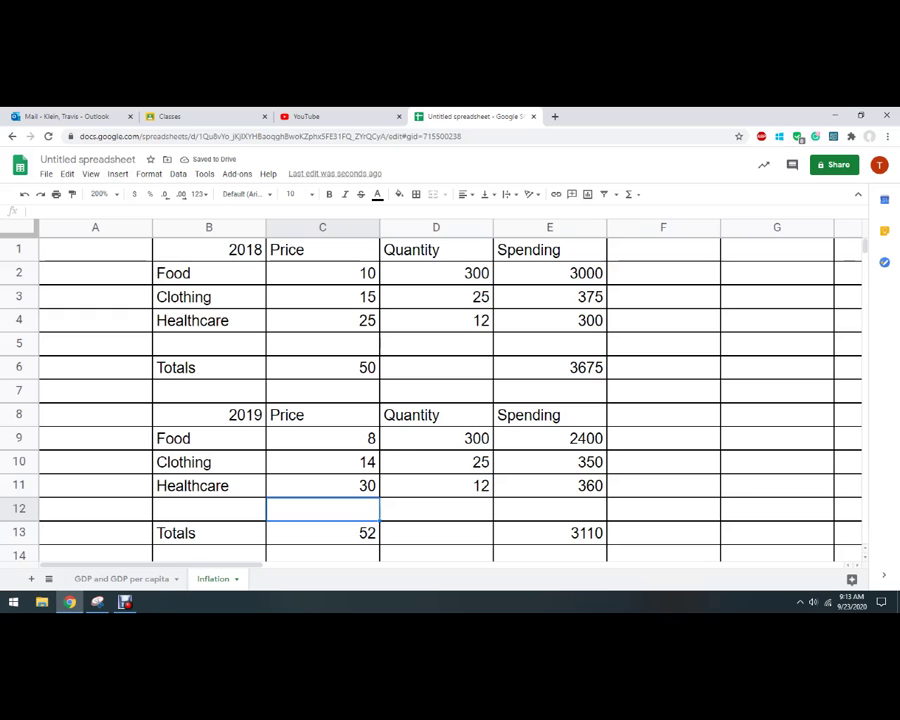
left_click_drag(436, 439, 436, 486)
left_click(550, 486)
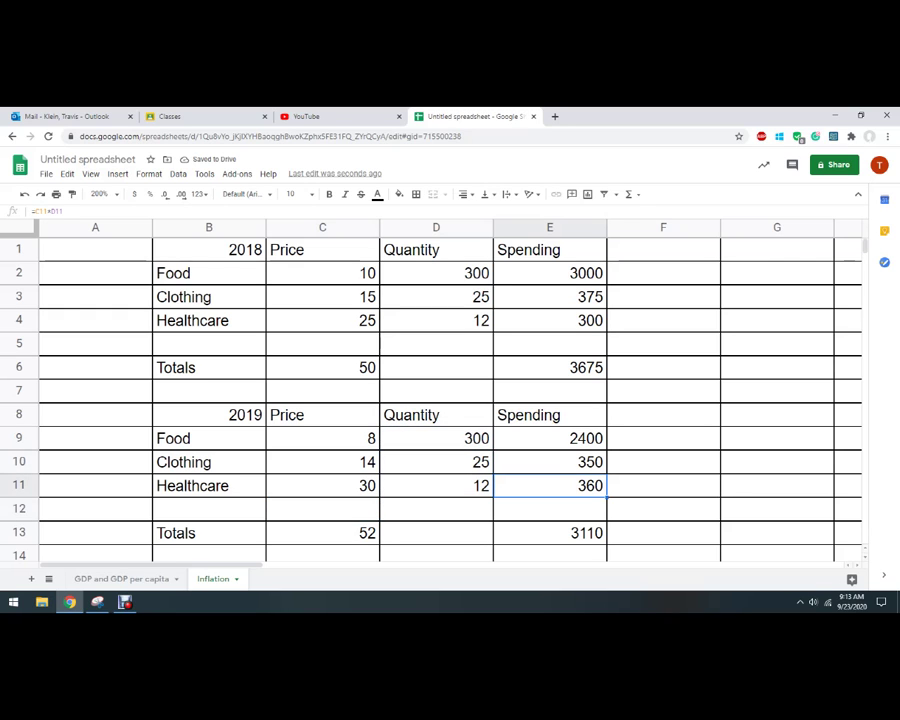
left_click(663, 344)
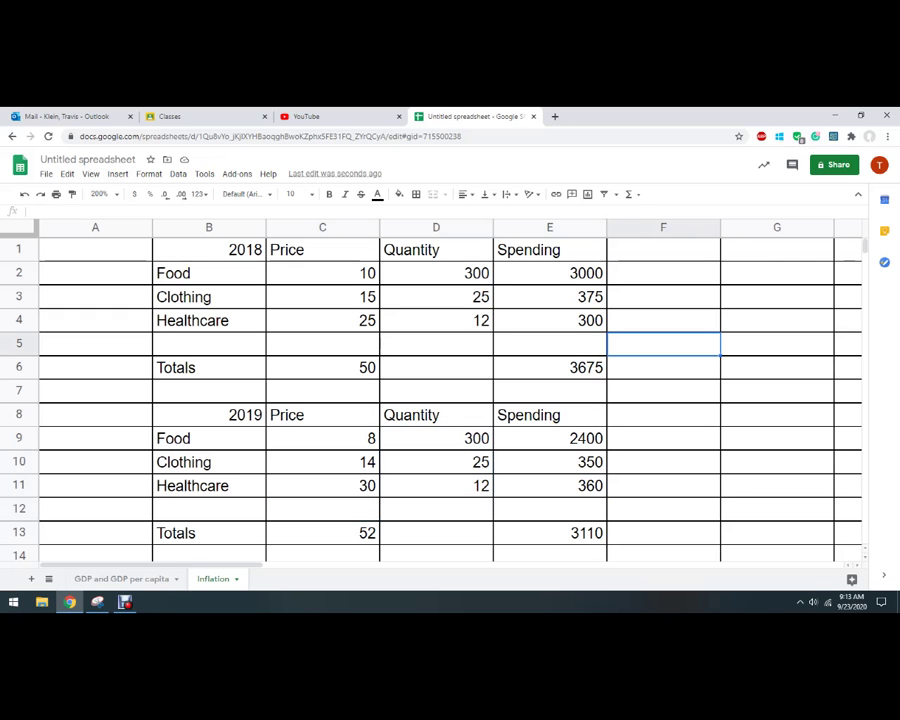
Step: Enter the label Inflation rate: in G5
left_click(777, 344)
type("Inflation rate:")
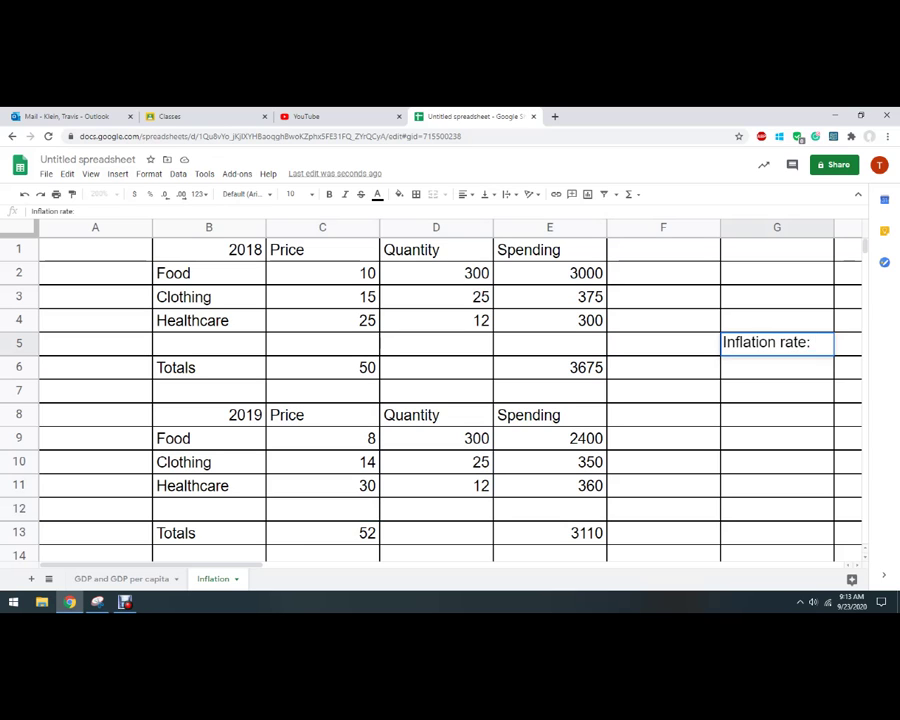
left_click(663, 320)
Step: Write the formula note (New-Old)/Old X 100 in G4 and narrow column F to about half its width
left_click(777, 320)
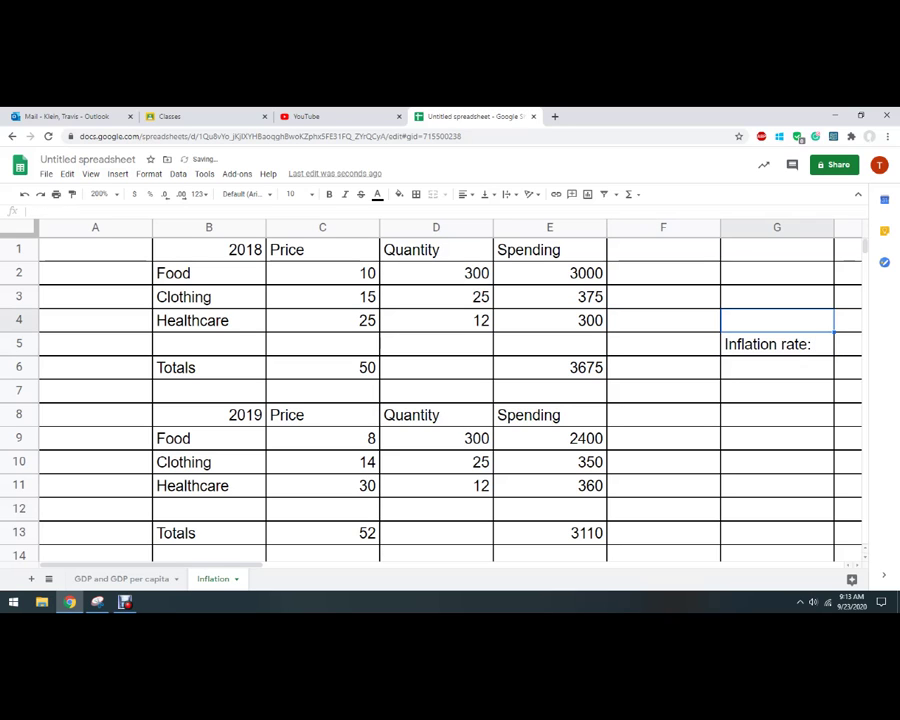
type("New")
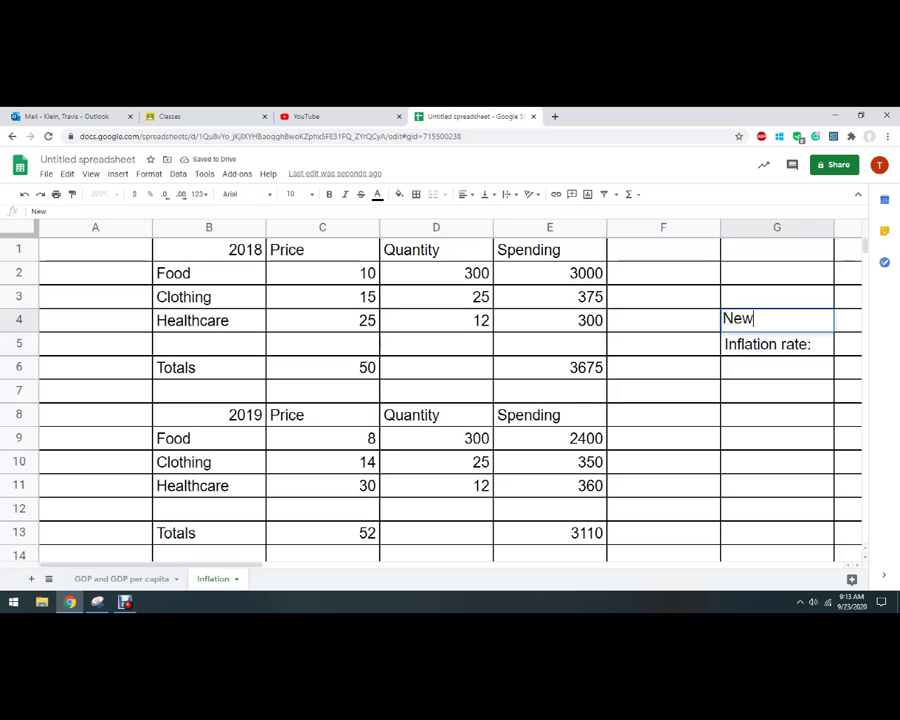
type("-Old)")
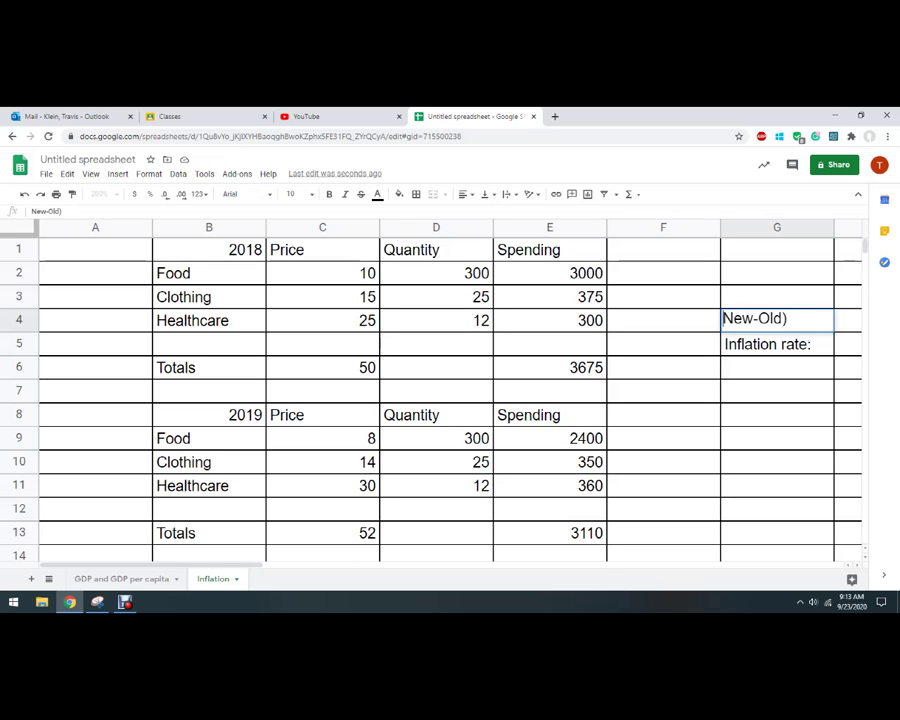
key("Home")
type("(")
key("End")
type("/Old")
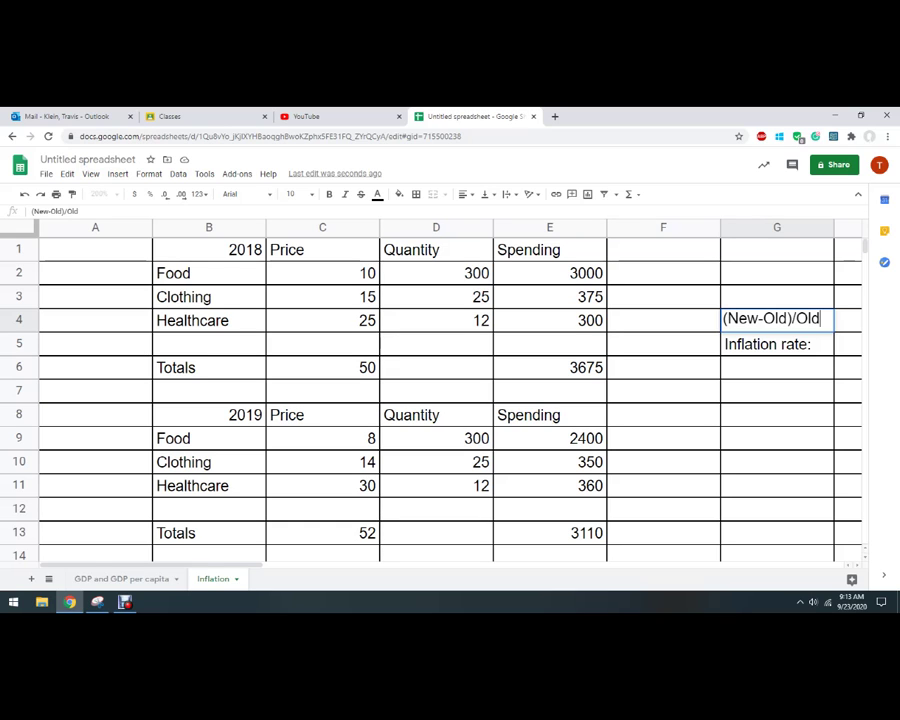
type(" X 100")
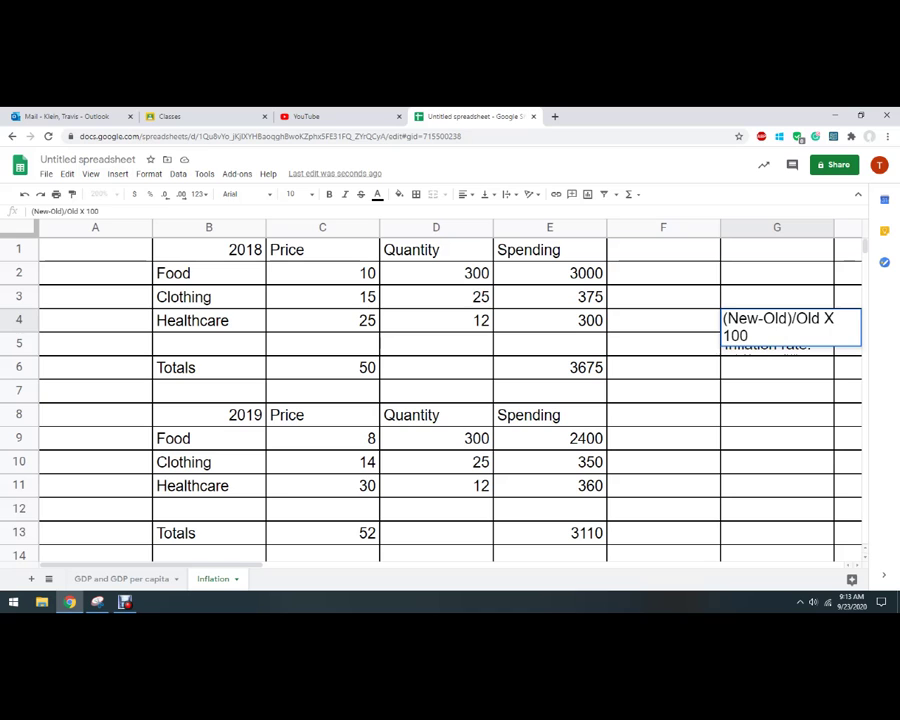
key("Return")
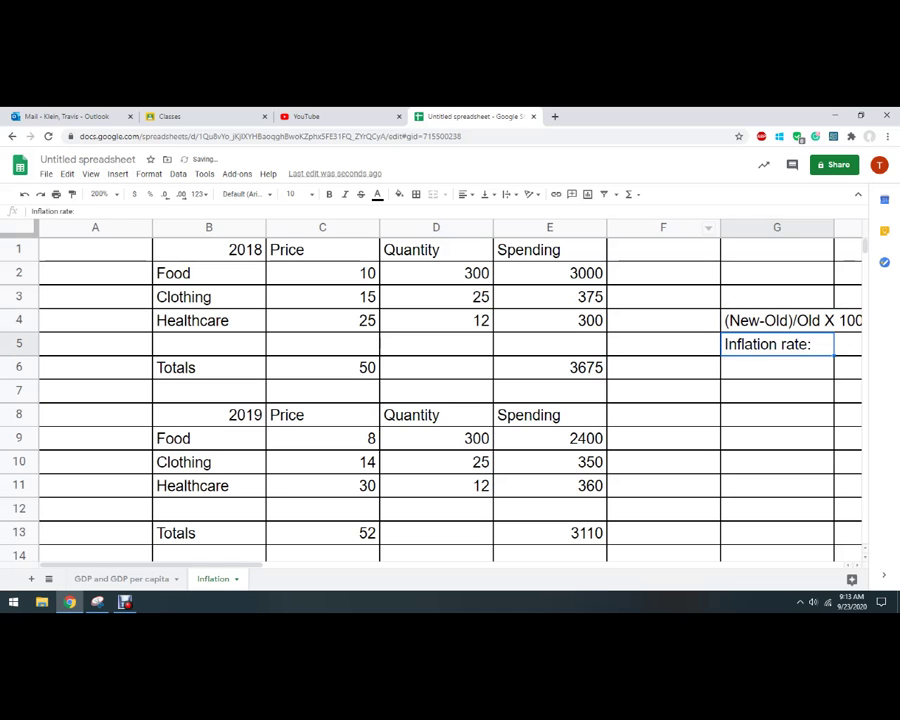
left_click_drag(720, 227, 656, 227)
Step: Calculate the inflation rate in G6 from the two price totals with =(C13-C6)/C6
key("Return")
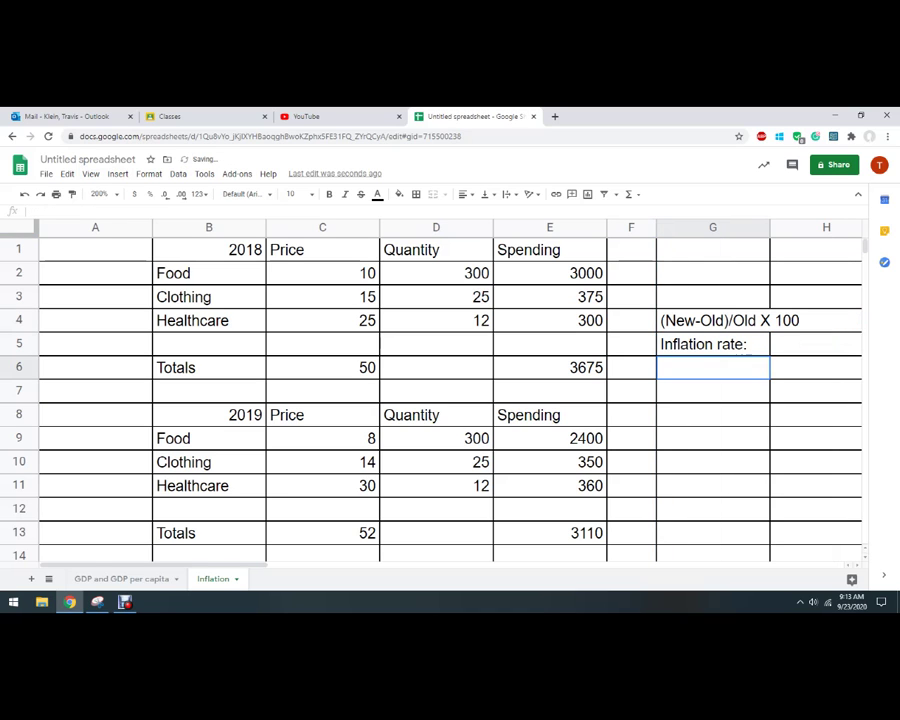
type("=")
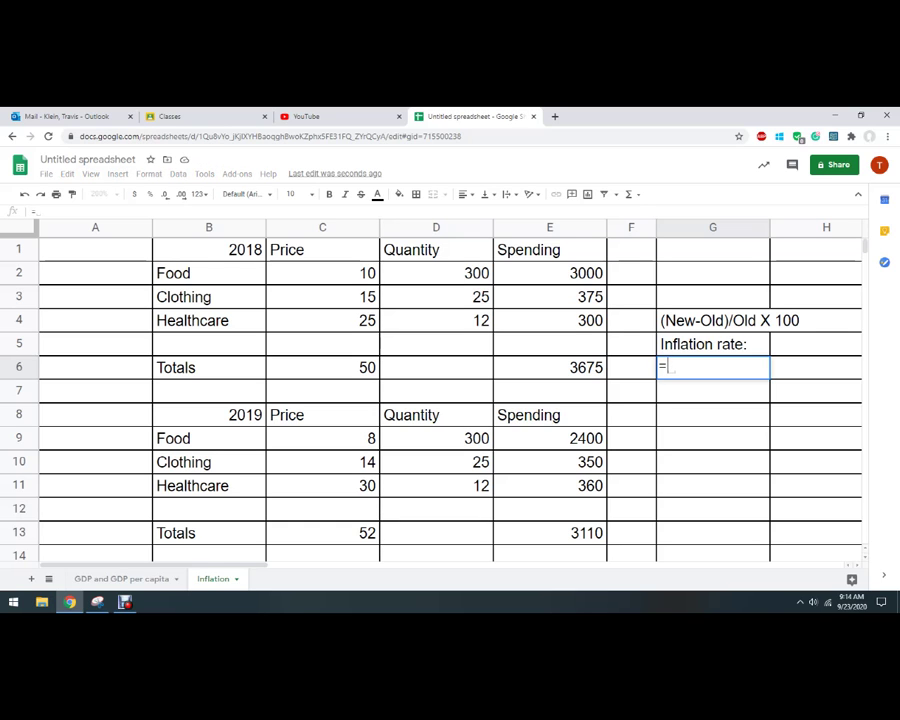
left_click(323, 533)
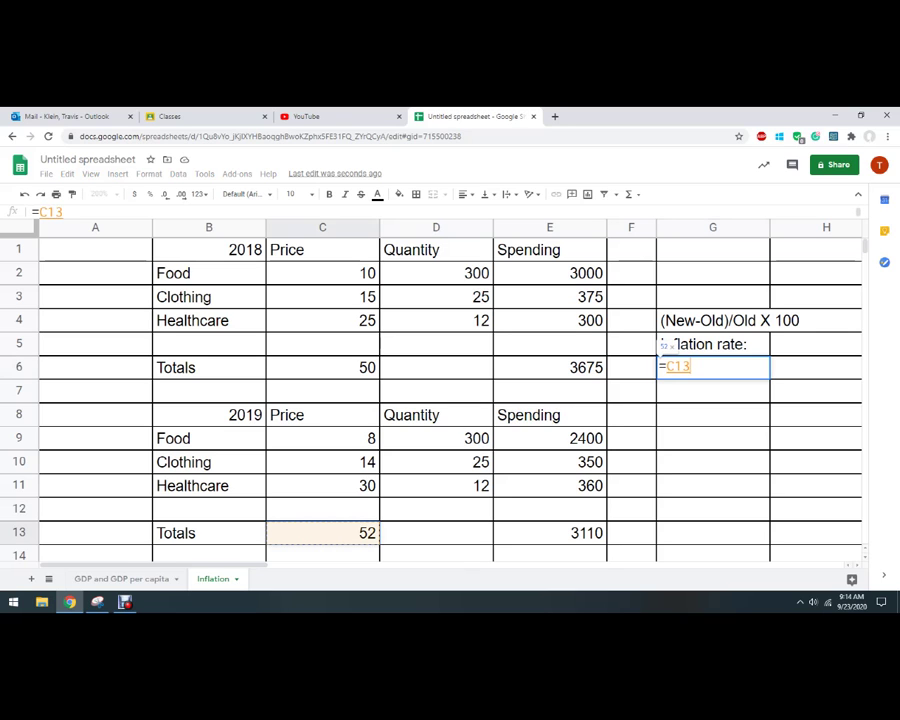
type("-")
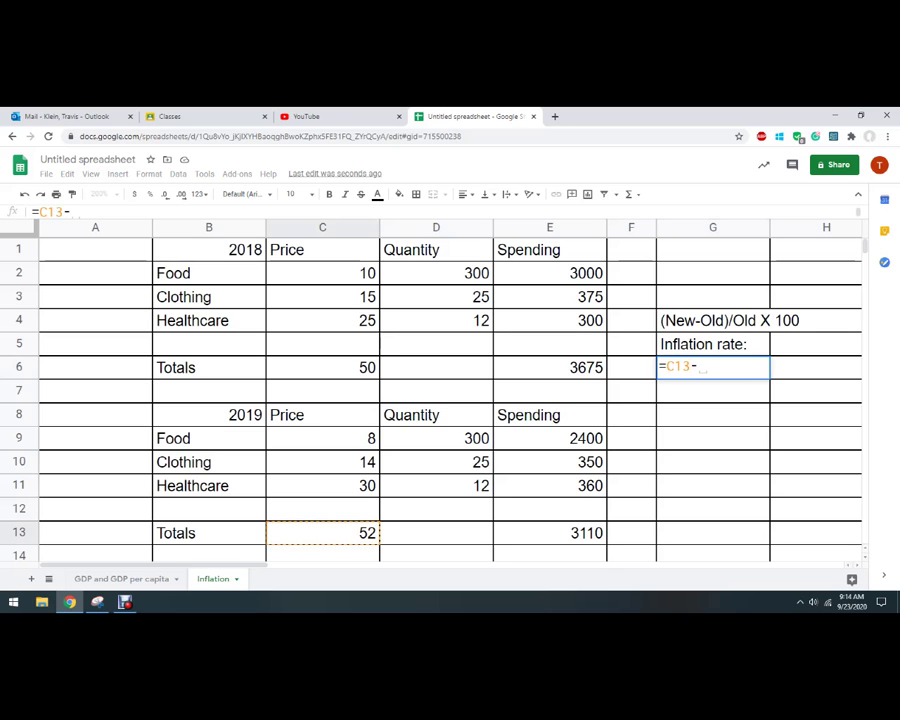
left_click(322, 367)
left_click(667, 367)
type("(")
left_click(742, 367)
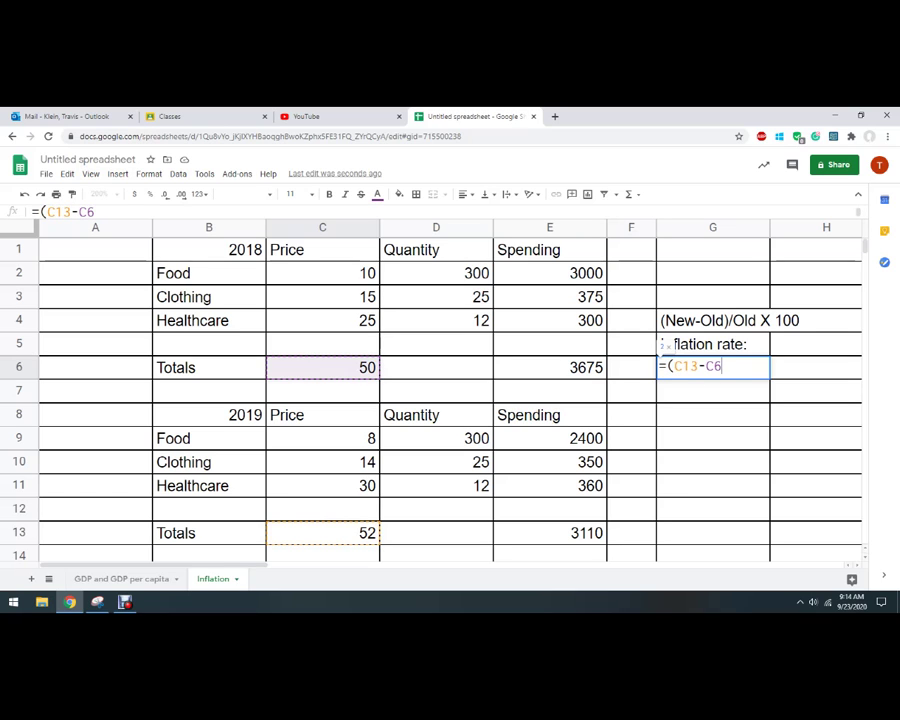
type(")/")
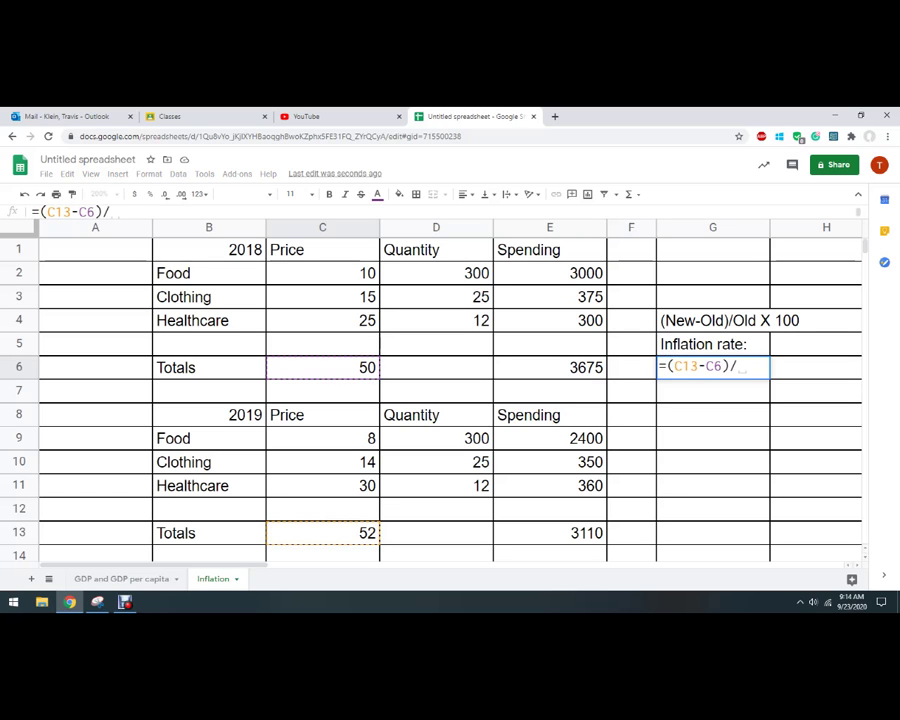
type("C6")
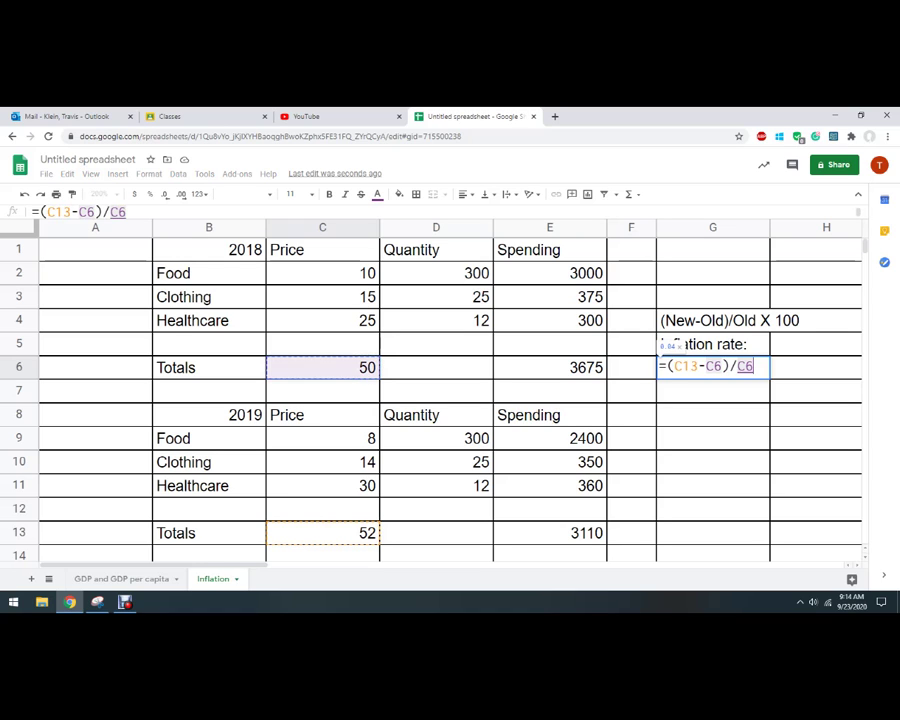
key("Return")
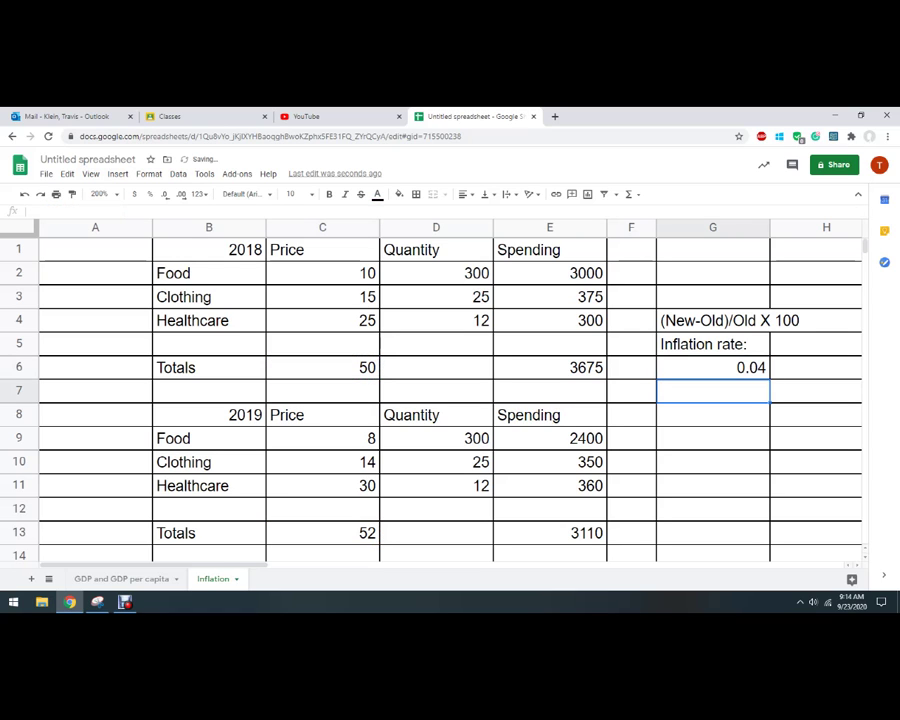
Step: Format the inflation rate in G6 as a percentage
left_click(713, 368)
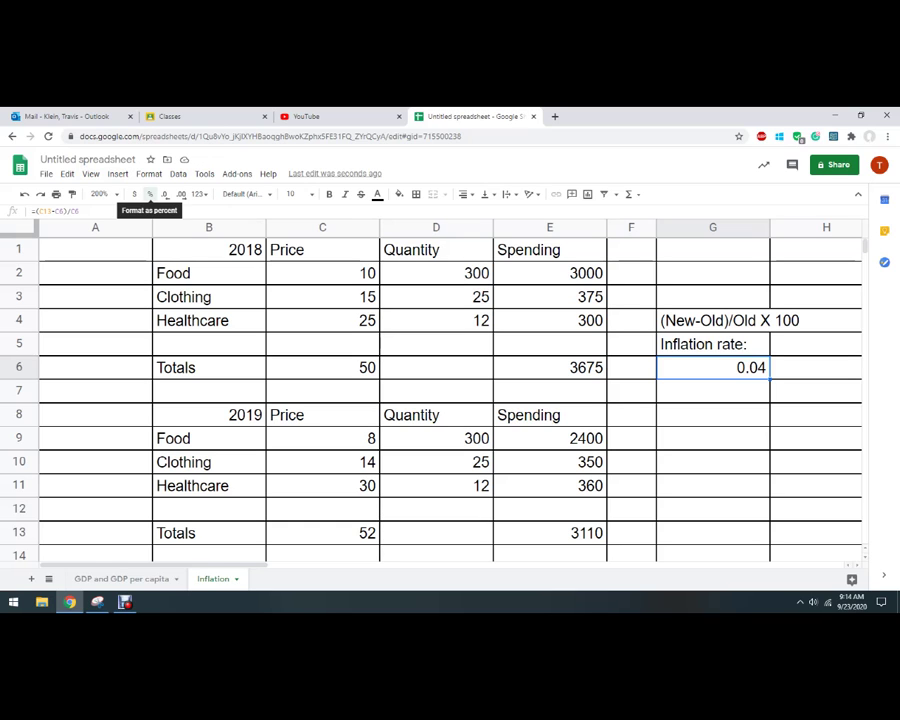
left_click(150, 194)
left_click(712, 461)
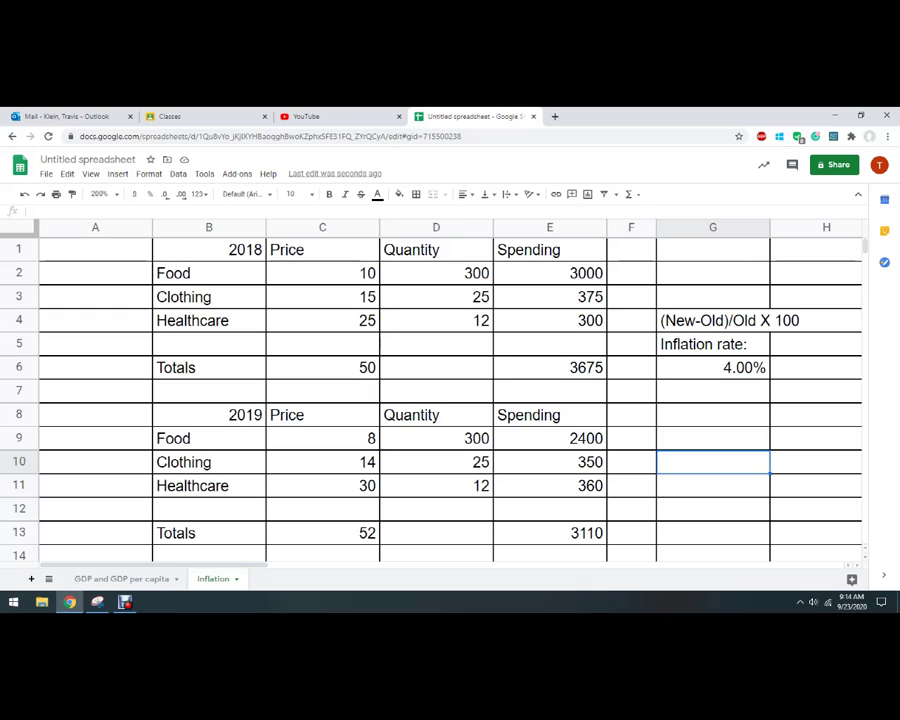
Step: Add a new sheet to the workbook and rename it Unemployment & LFPR
left_click(31, 578)
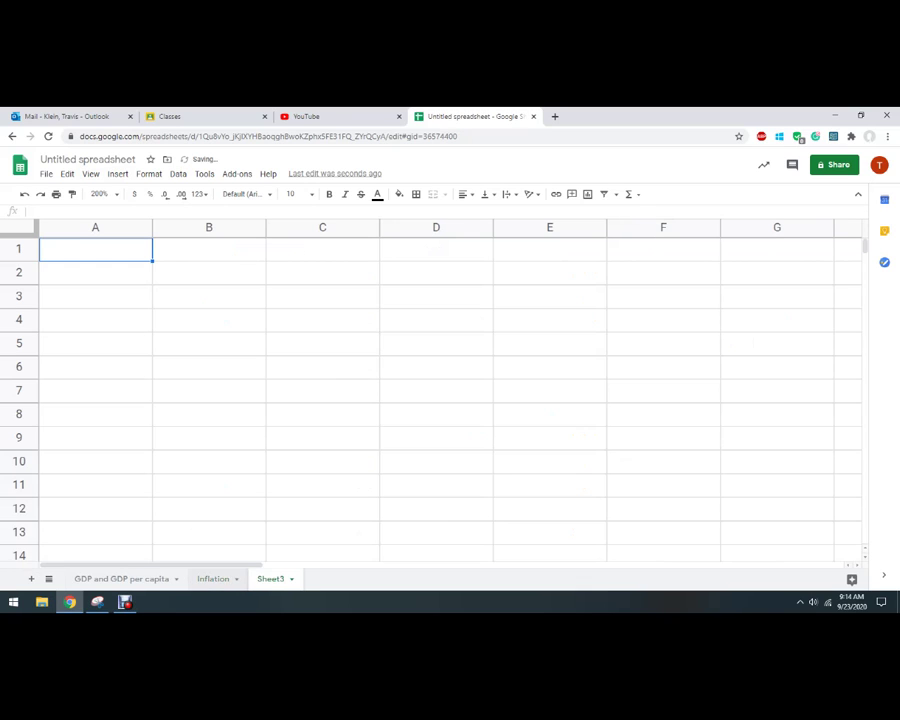
left_click(291, 578)
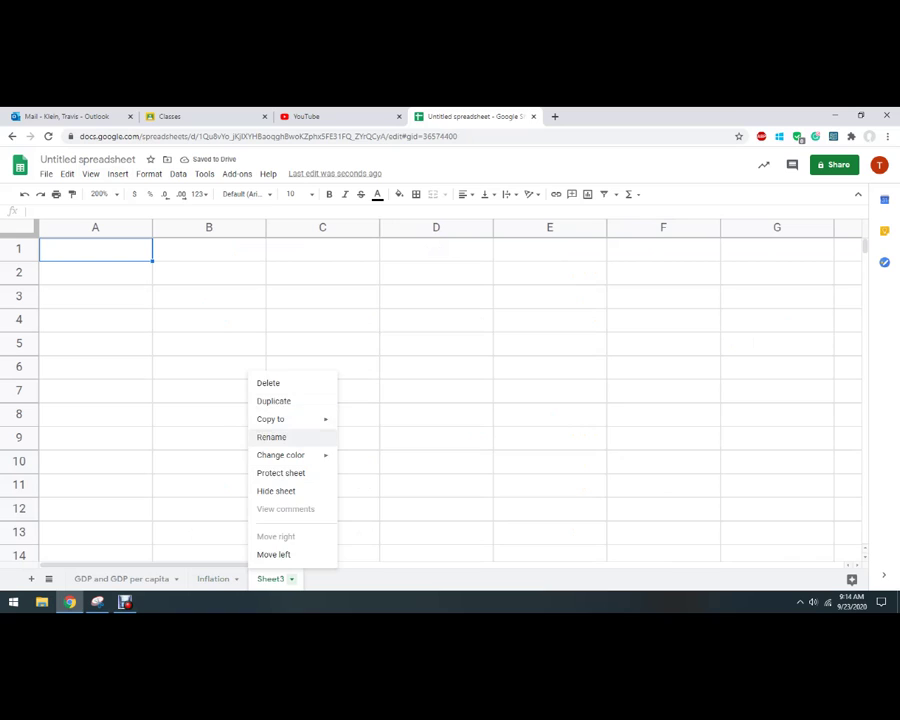
left_click(270, 434)
type("Unemplo")
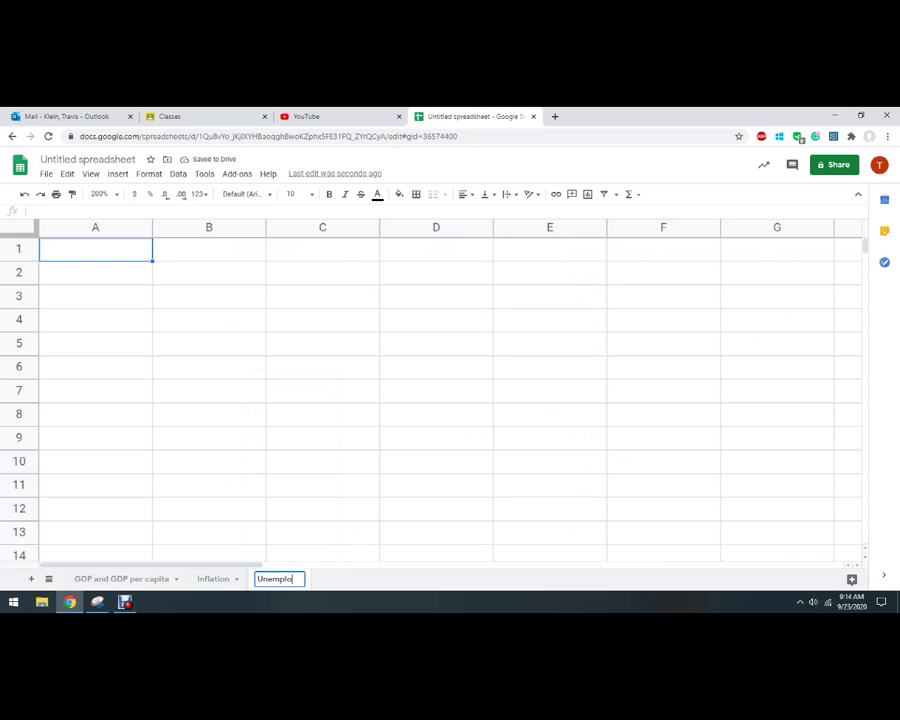
type("yment &")
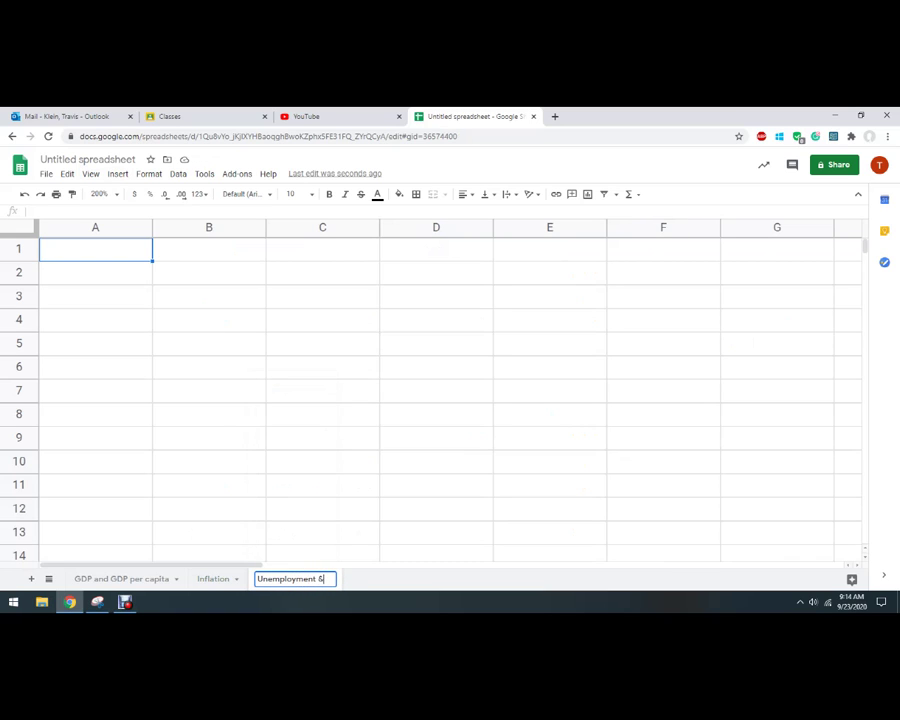
type(" LFPR")
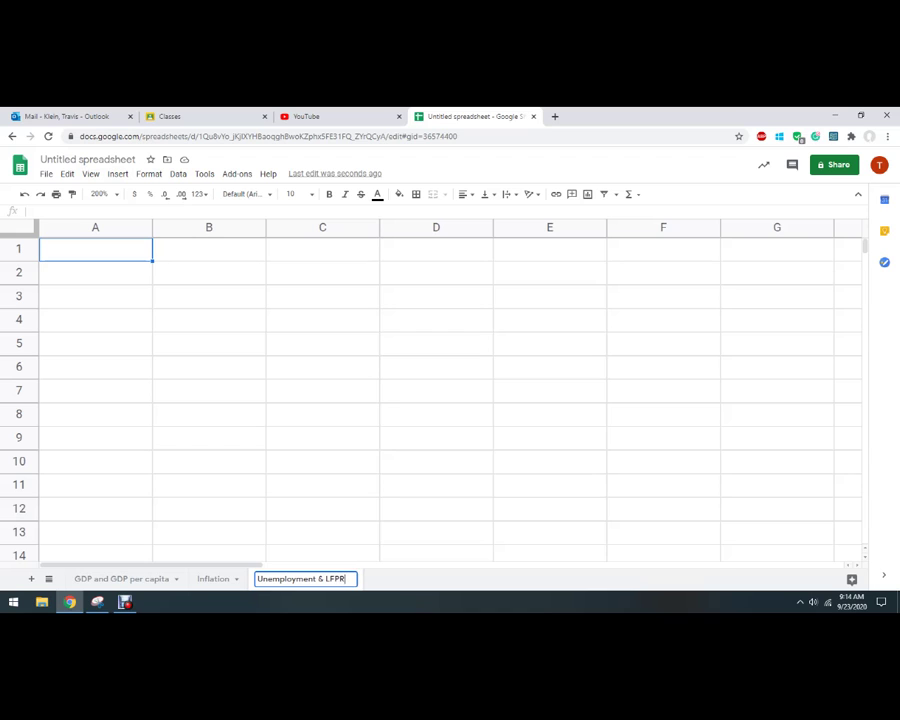
left_click(209, 485)
Step: Narrow column A slightly and enter the heading Years in A1
left_click_drag(150, 227, 130, 227)
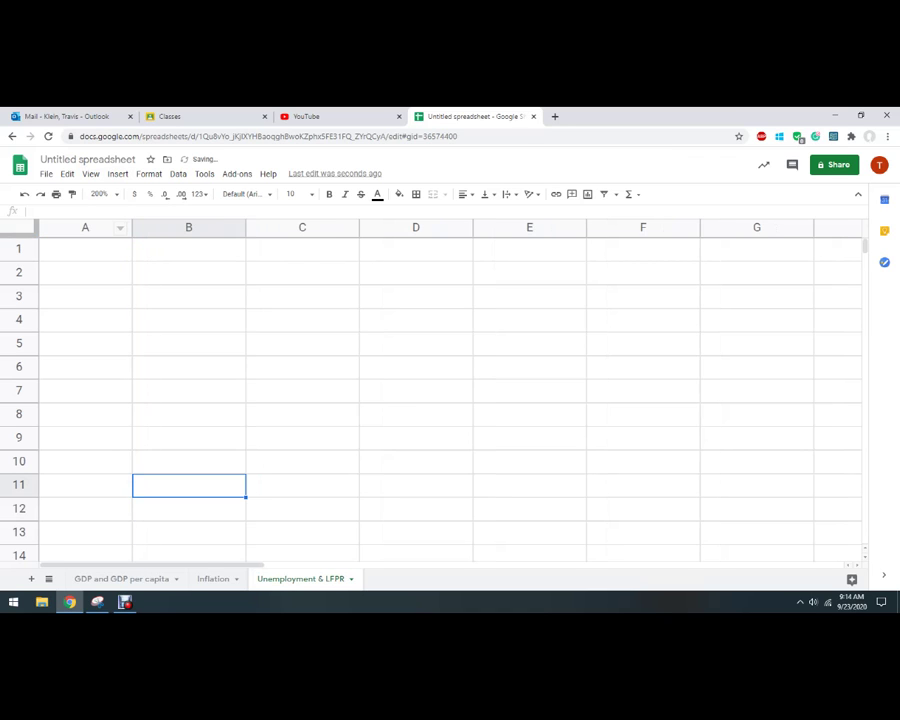
left_click(85, 249)
type("Ye")
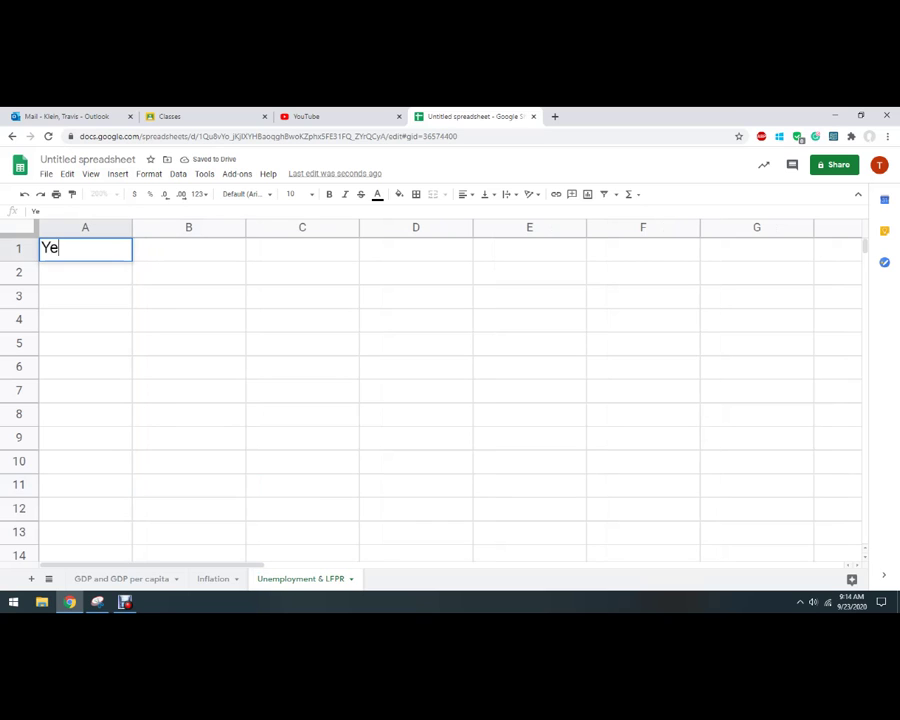
type("ars")
left_click(188, 272)
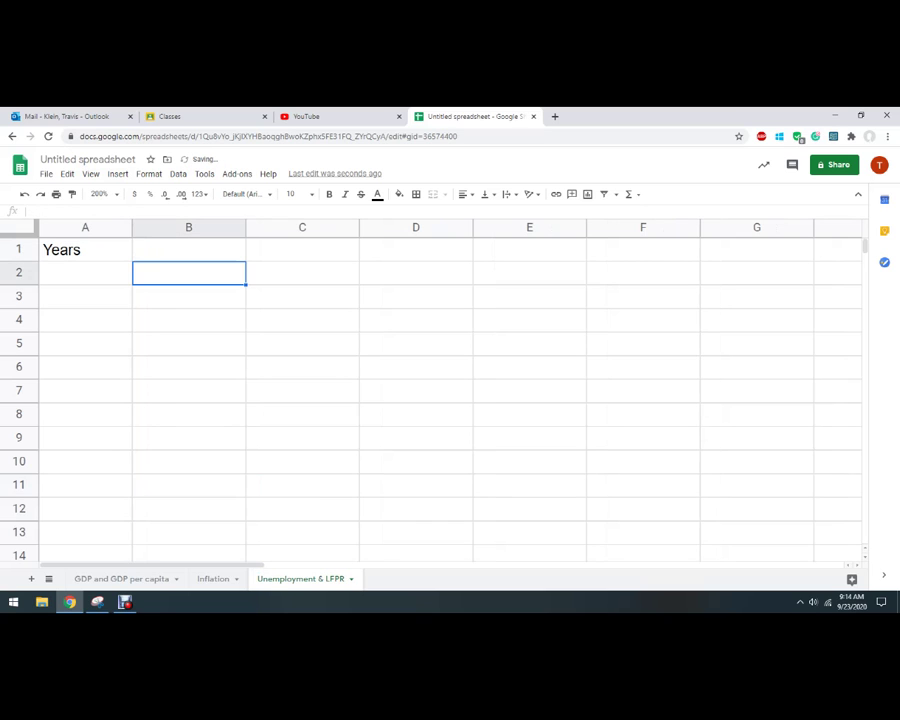
Step: Apply all borders to every cell of the Unemployment & LFPR sheet
left_click(19, 227)
left_click(416, 194)
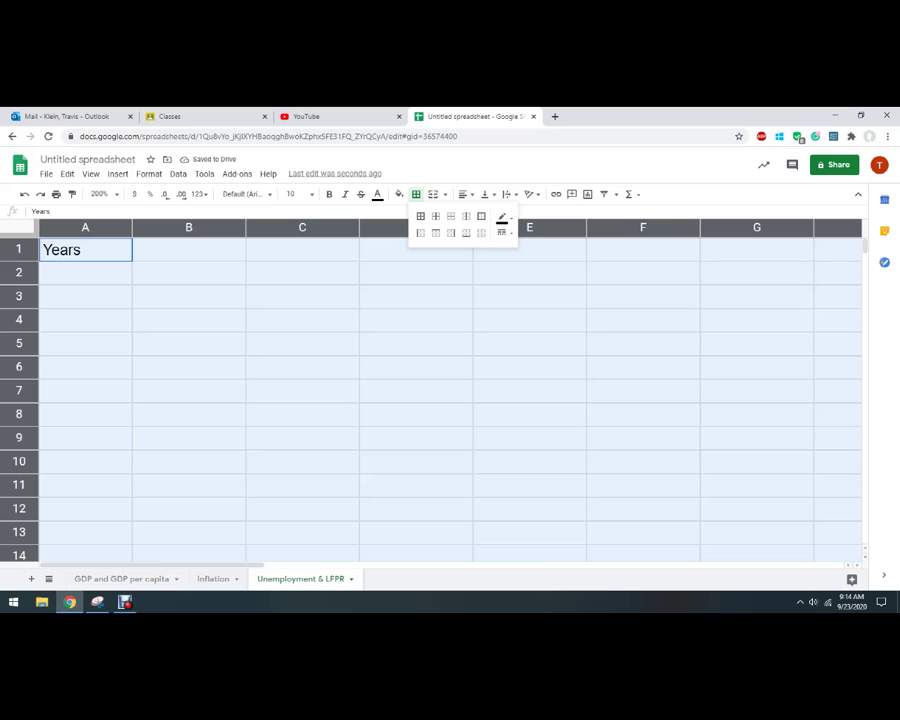
left_click(421, 217)
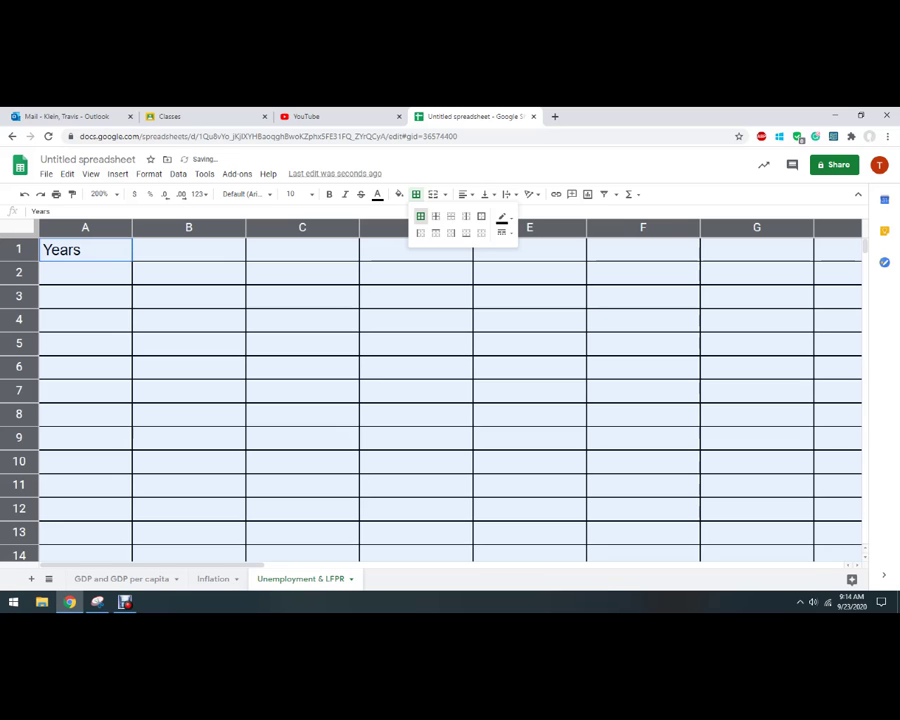
left_click(302, 343)
Step: Enter the years 2017, 2018 and 2019 in A2 to A4 under the Years heading
left_click(188, 250)
left_click(85, 273)
type("2017")
key("Return")
type("2018")
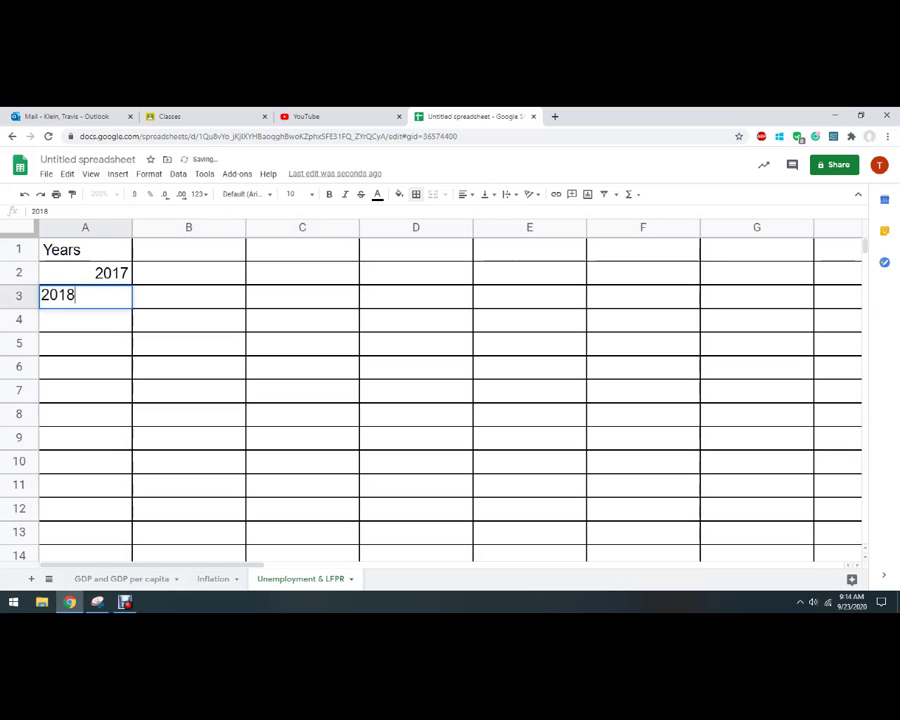
key("Return")
type("2019")
key("Return")
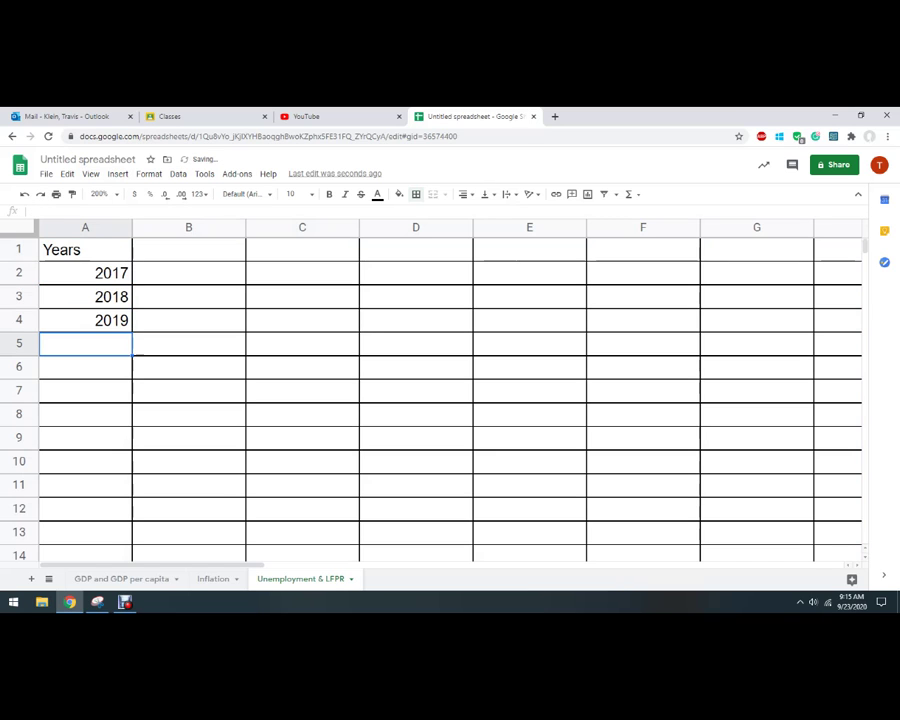
Step: Enter the heading Population M in B1
left_click(188, 250)
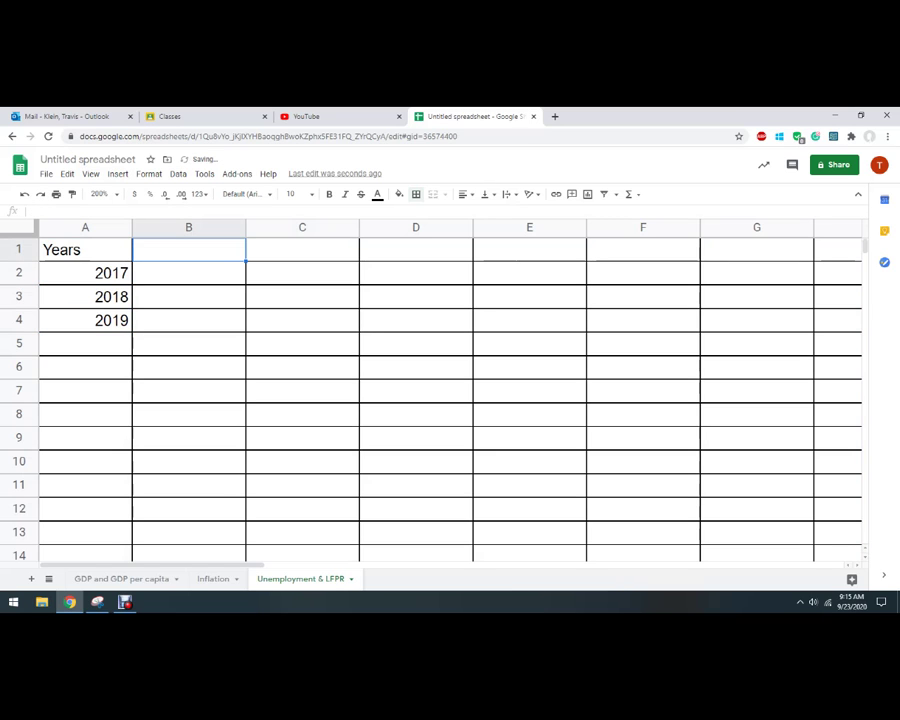
type("Population")
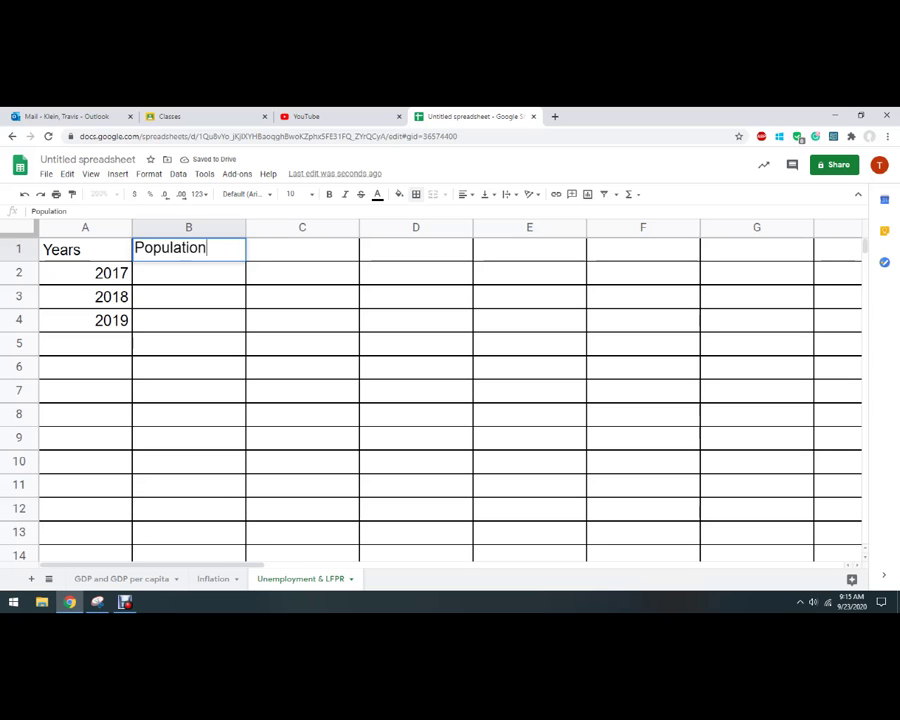
key("Tab")
left_click(188, 250)
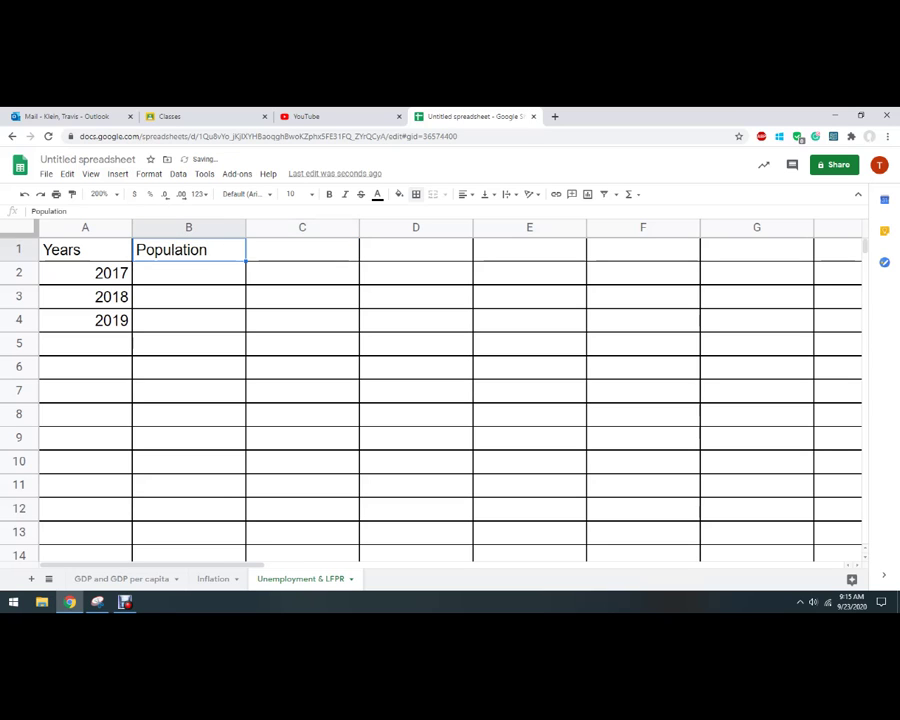
left_click(84, 211)
type("M")
key("Tab")
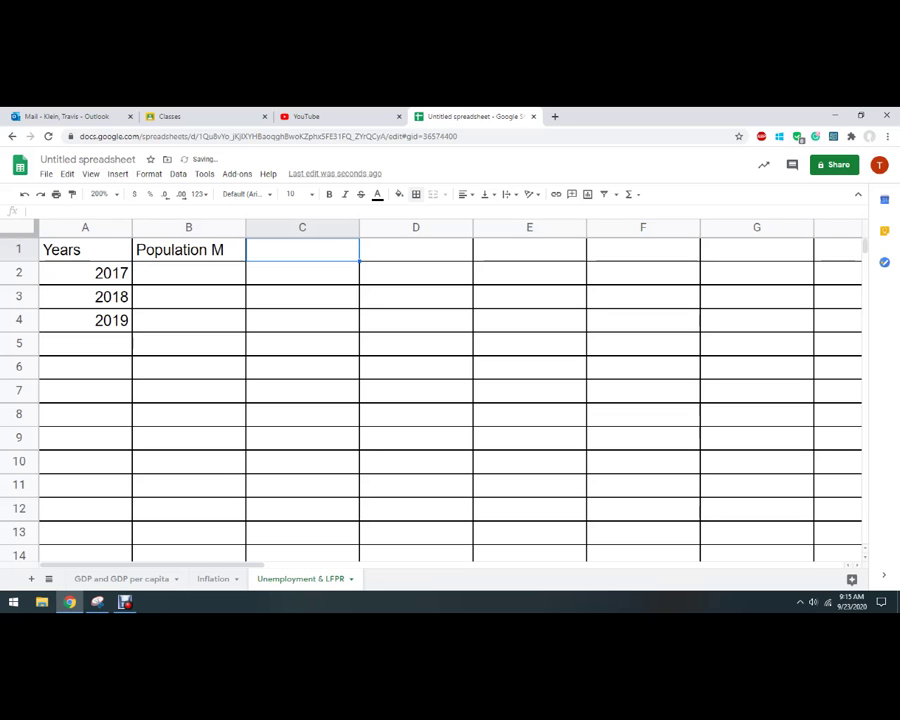
Step: Enter the headings Labor Force M, Unemployed LF and Unemployment Rate in C1 to E1
type("Labor Force M")
key("Tab")
type("Unemployed LF")
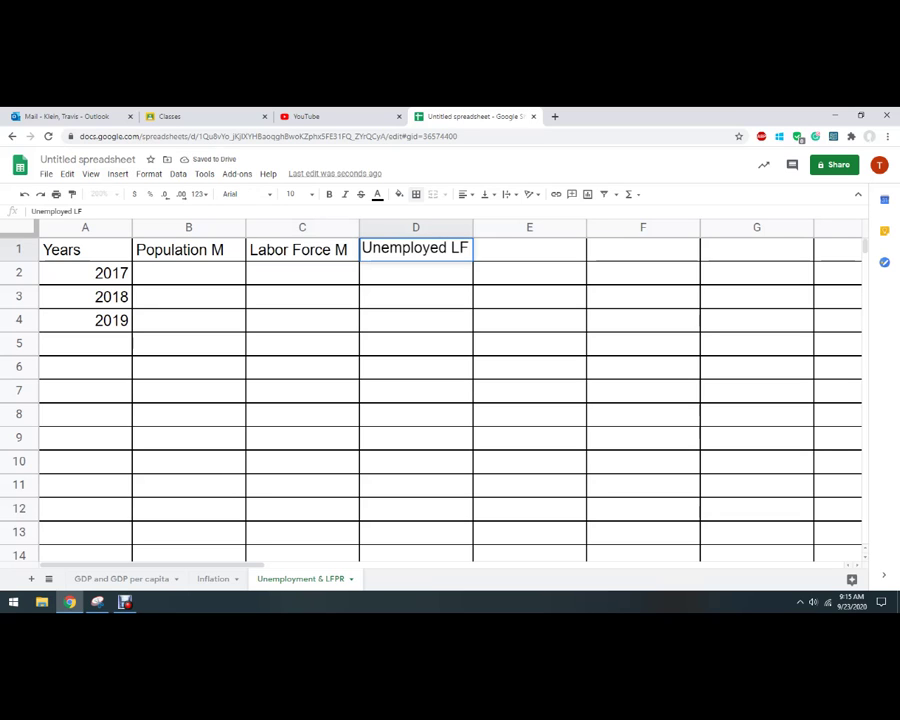
key("Tab")
type("Unemplo")
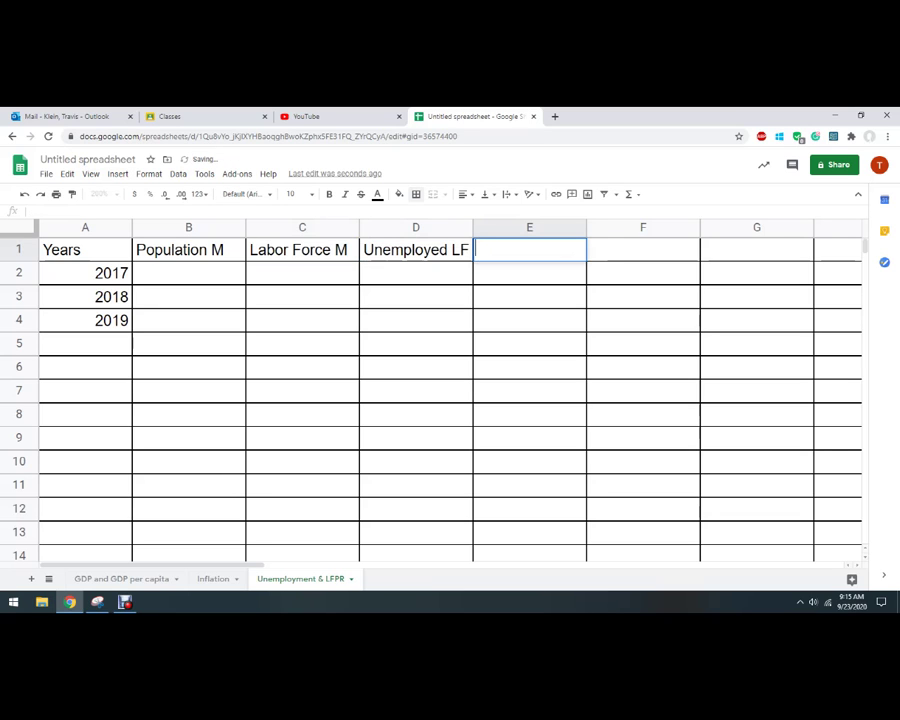
type("yment Rate")
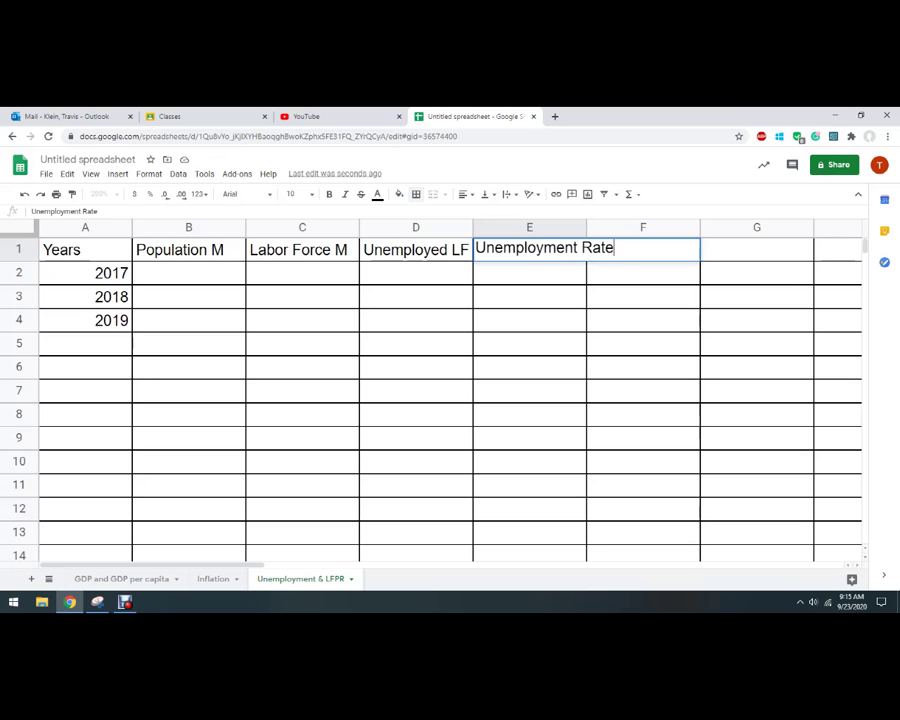
left_click(416, 297)
Step: Widen column E to fit its Unemployment Rate heading and enter the heading LFPR in F1
left_click_drag(587, 227, 619, 227)
left_click(675, 249)
type("LFPR")
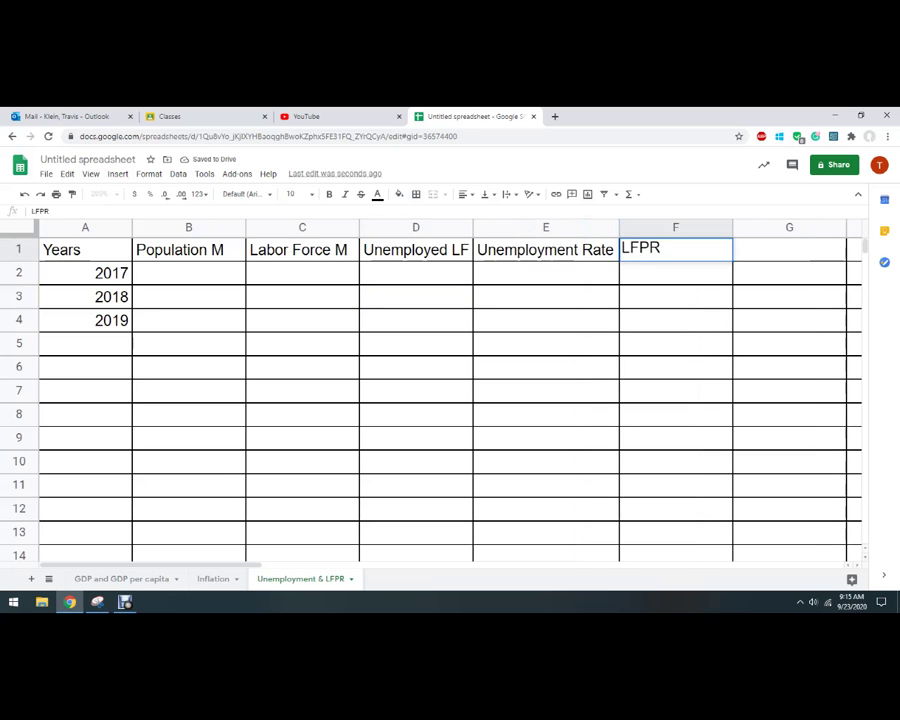
left_click(302, 367)
Step: Write the formula note Unempl. Rate =Unemployed LF/LF in C7
left_click(302, 391)
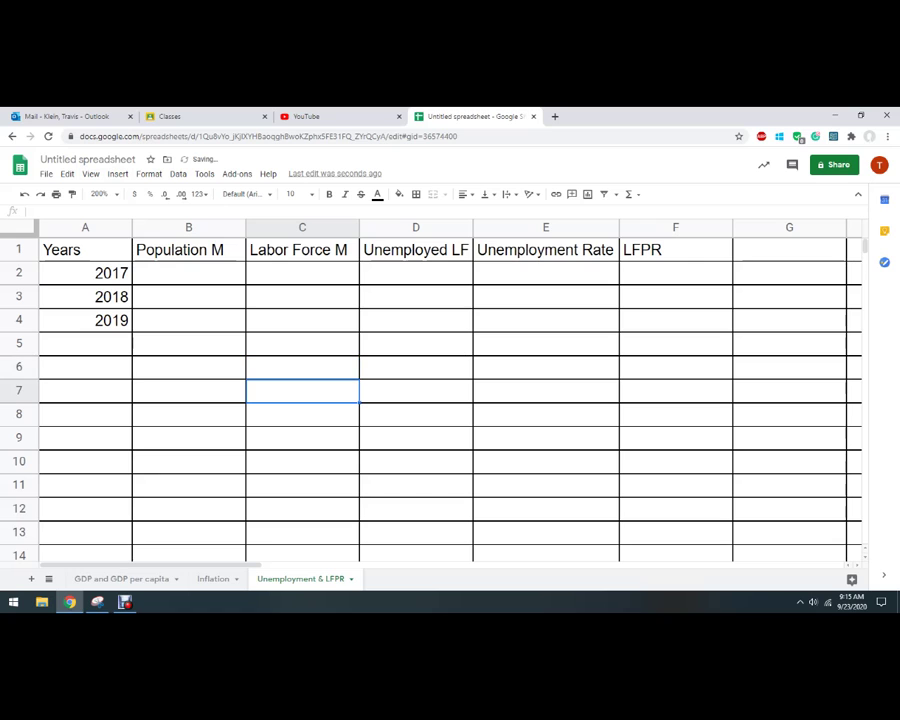
type("Unem")
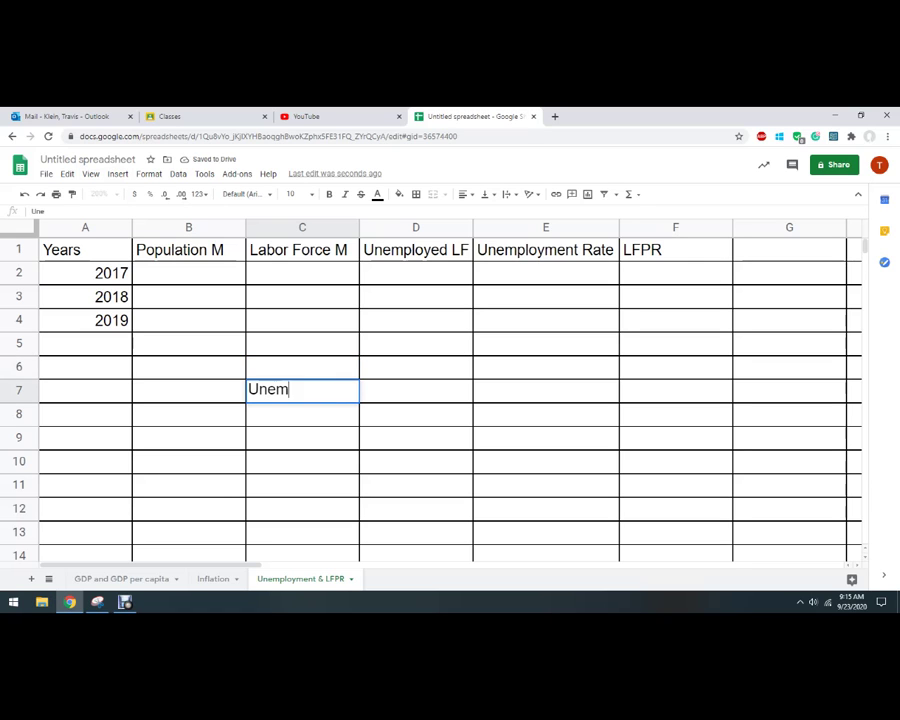
type("ployed LF =")
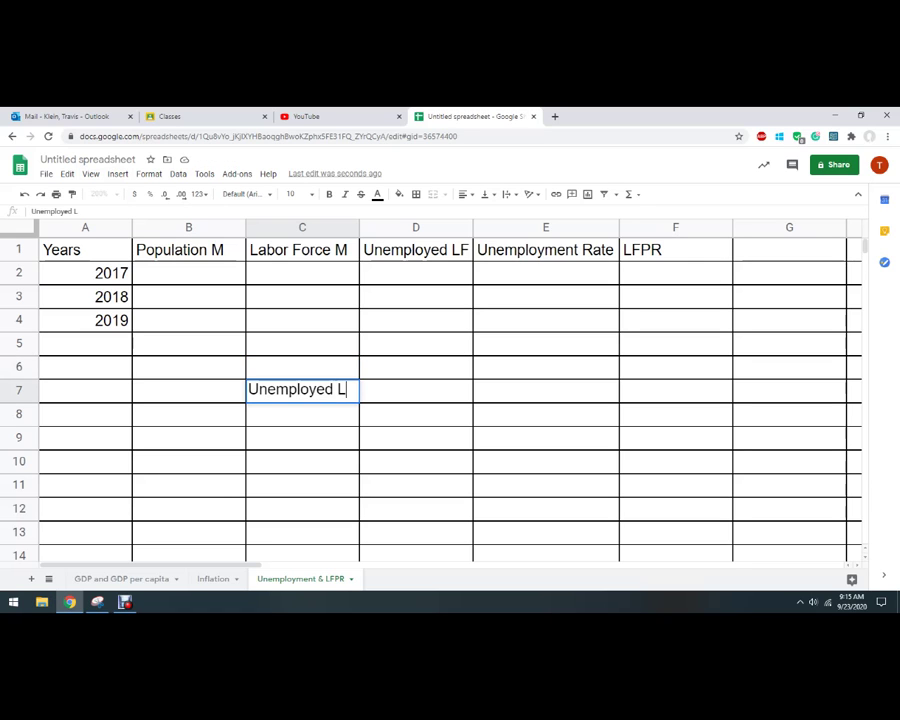
key("BackSpace")
key("BackSpace")
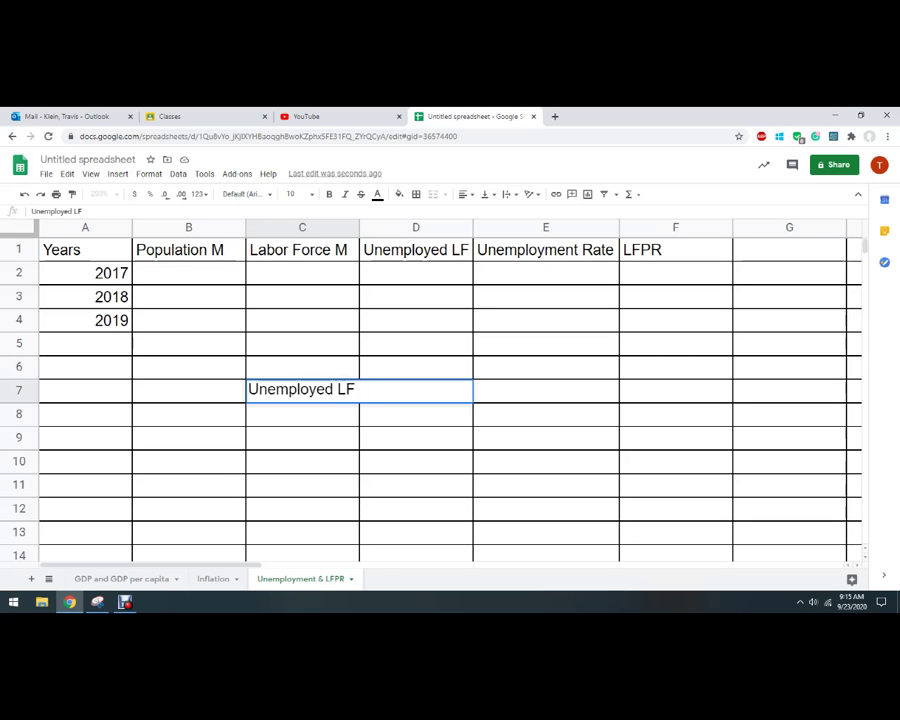
type("/LF")
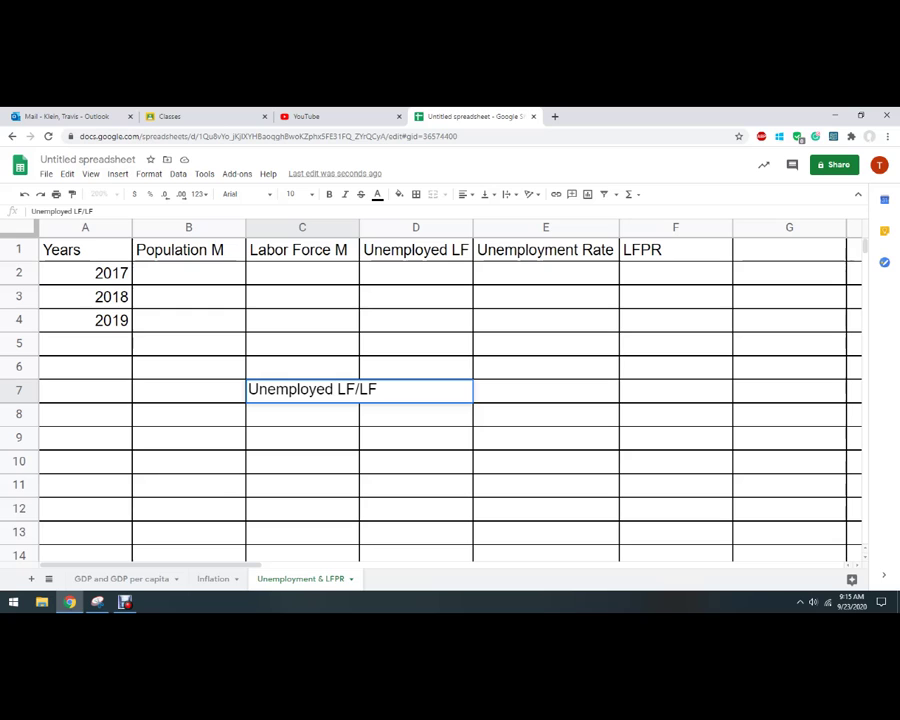
type("Unemp")
key("BackSpace")
key("BackSpace")
key("BackSpace")
key("BackSpace")
key("BackSpace")
key("Home")
type("Unempl. Rate")
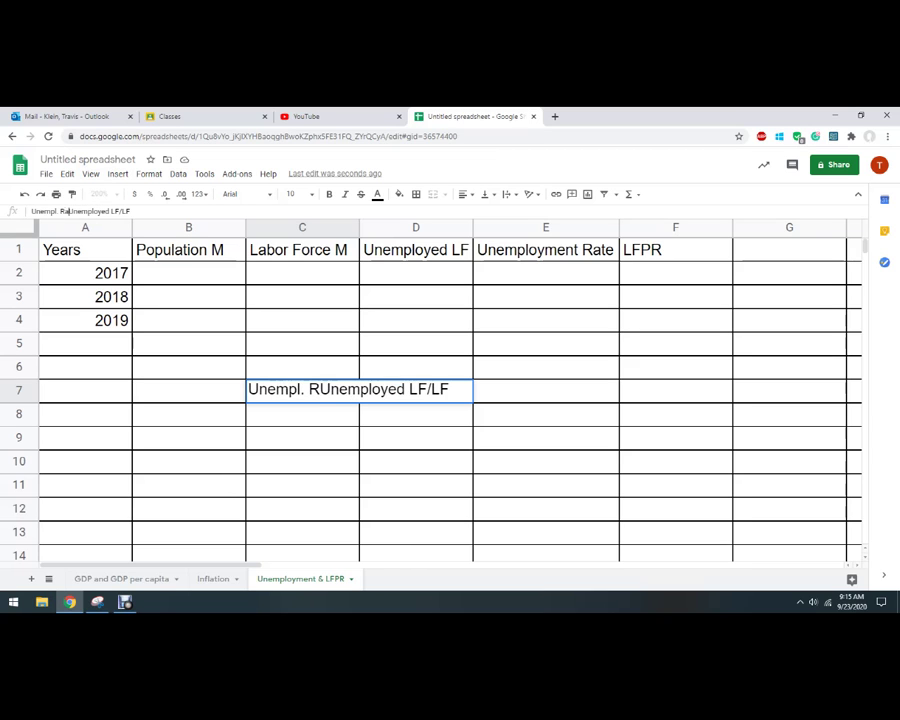
type(" =")
key("Return")
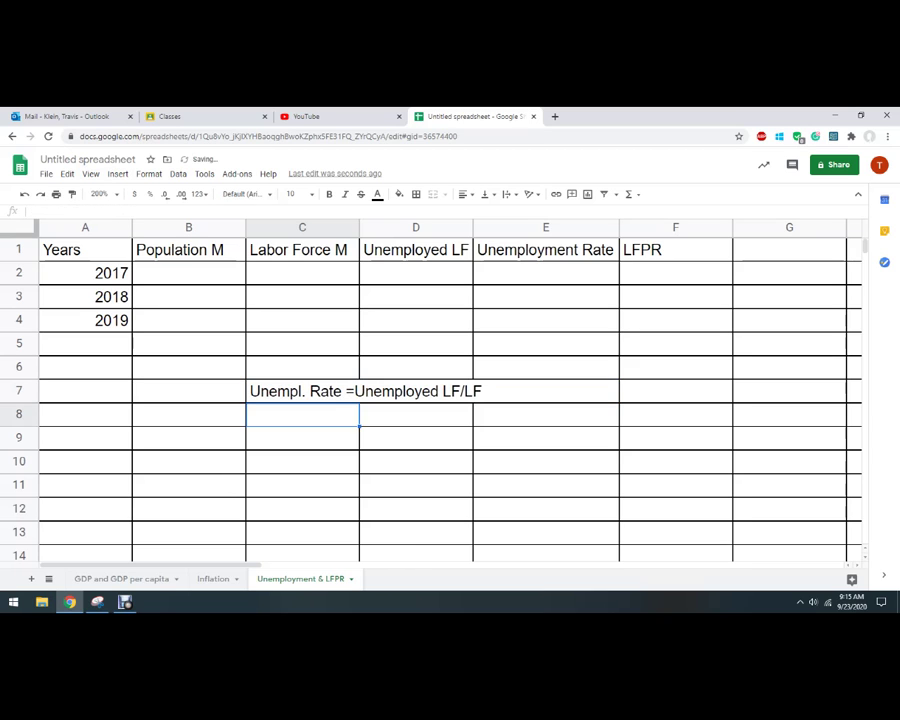
Step: Write the formula note LFPR = LF/Pop in C8
type("LFPR = LF")
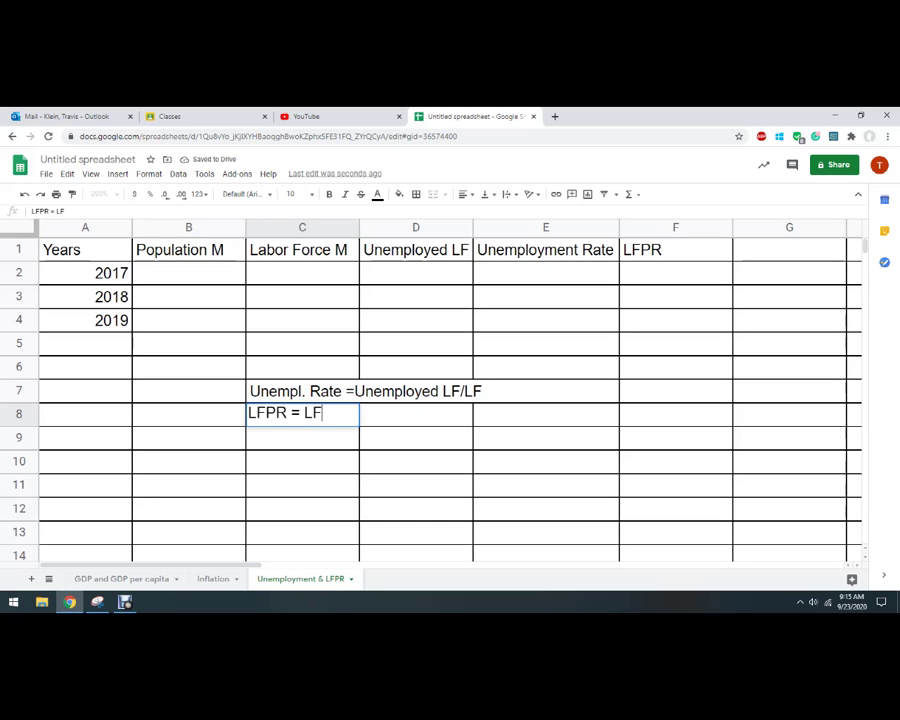
type("/Popu")
key("BackSpace")
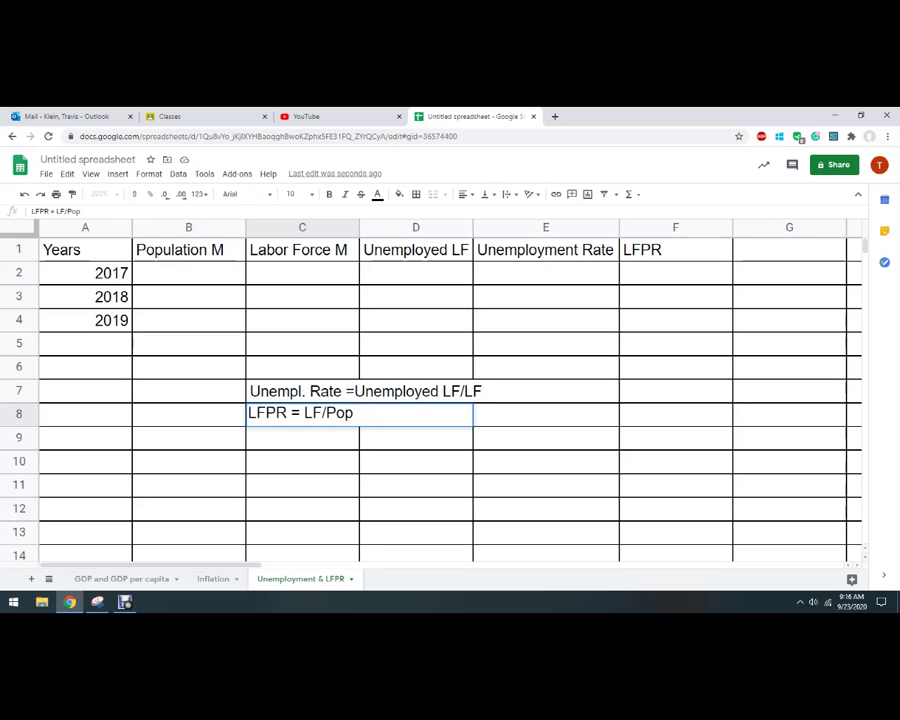
left_click(416, 438)
Step: Append X 100 to the end of both formula notes in C7 and C8
left_click(416, 391)
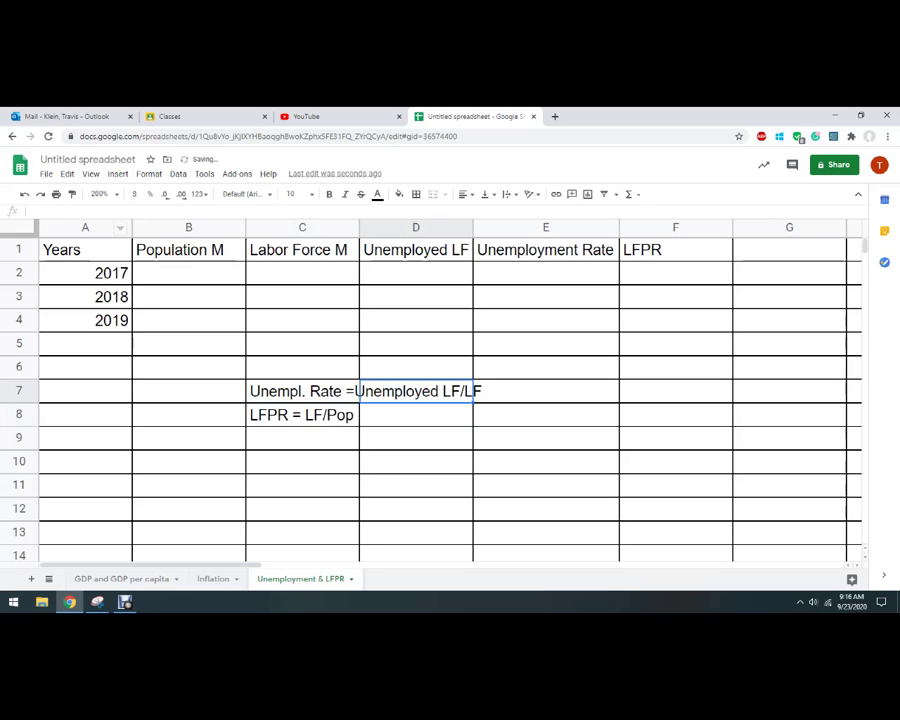
left_click(302, 391)
left_click(145, 211)
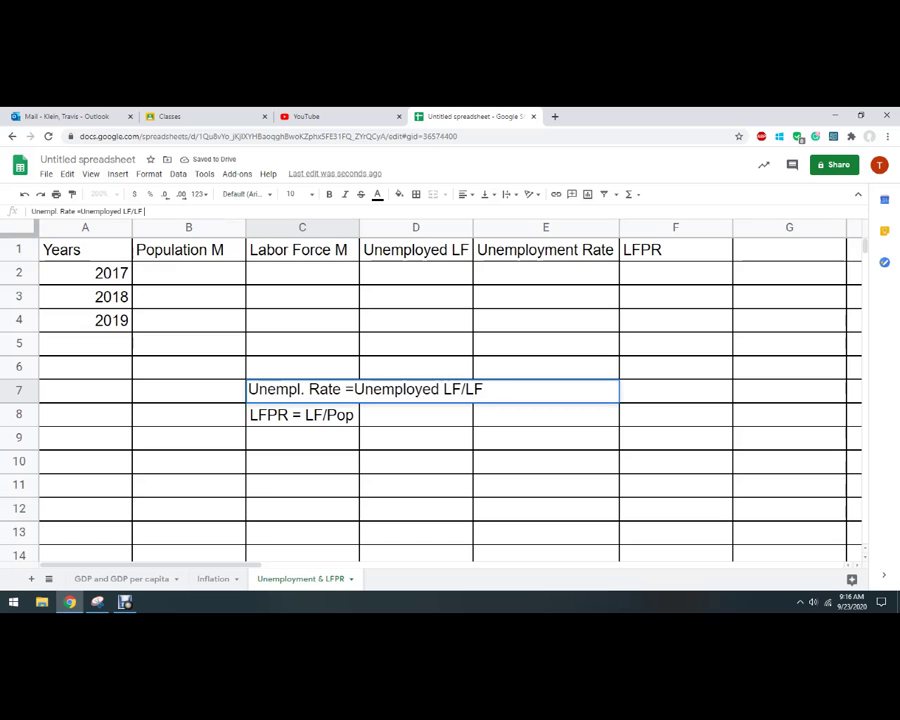
type("X 100")
key("Return")
left_click(145, 211)
type("X")
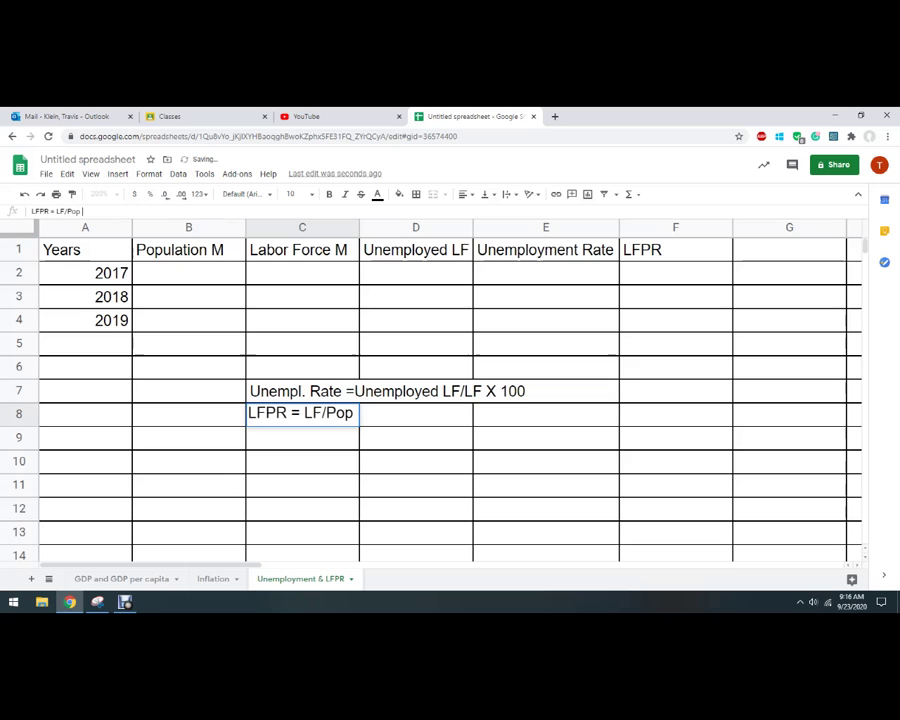
type(" 100")
key("Return")
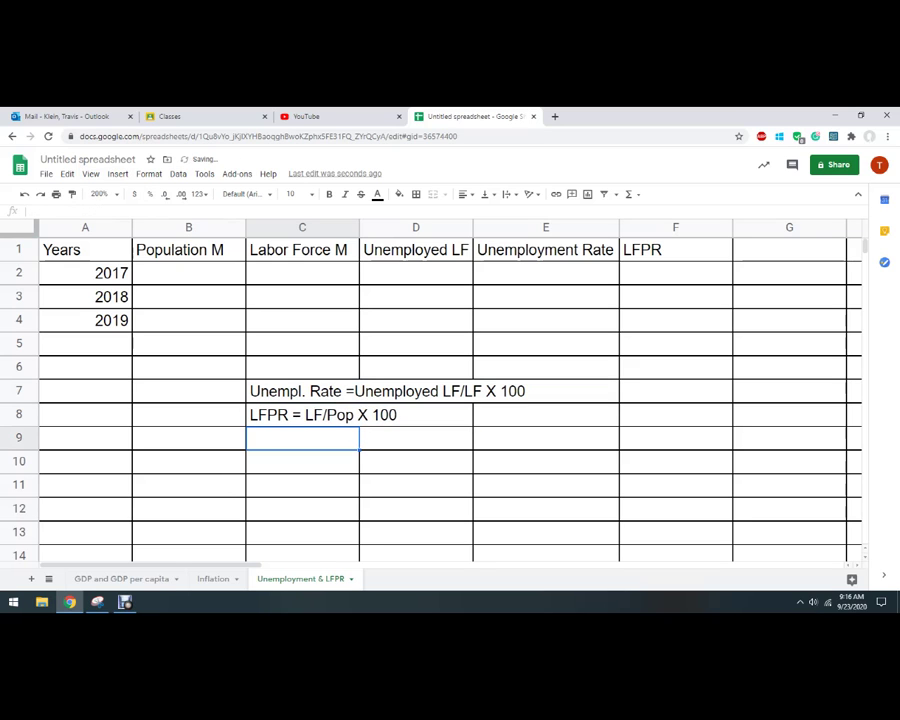
Step: Enter the populations 100, 102 and 105 for 2017 to 2019 in B2 to B4
left_click(189, 273)
type("100")
key("Return")
type("102")
key("Return")
type("10")
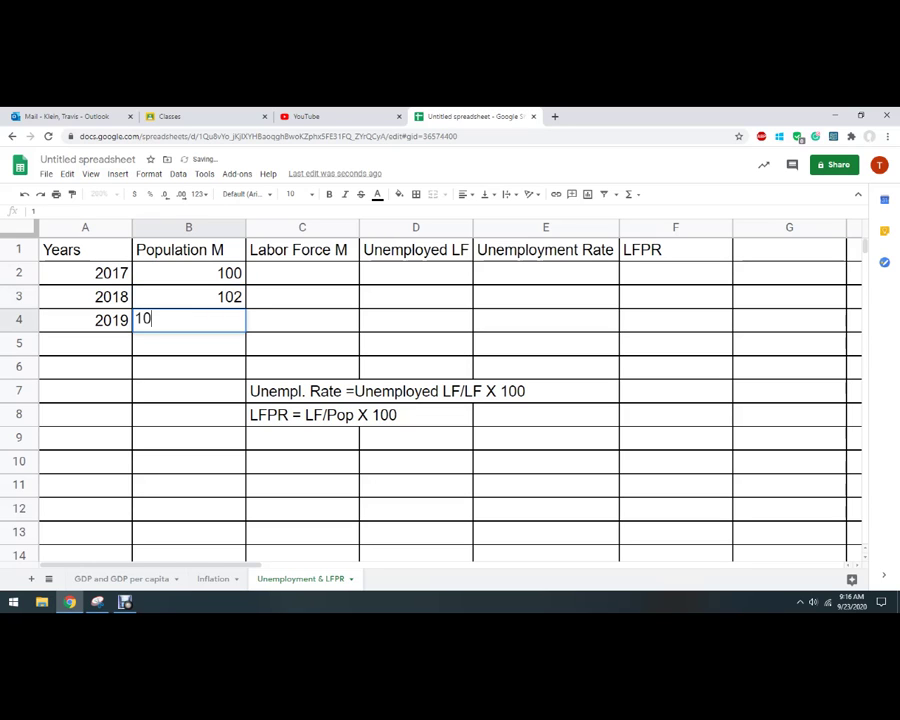
type("5")
key("Return")
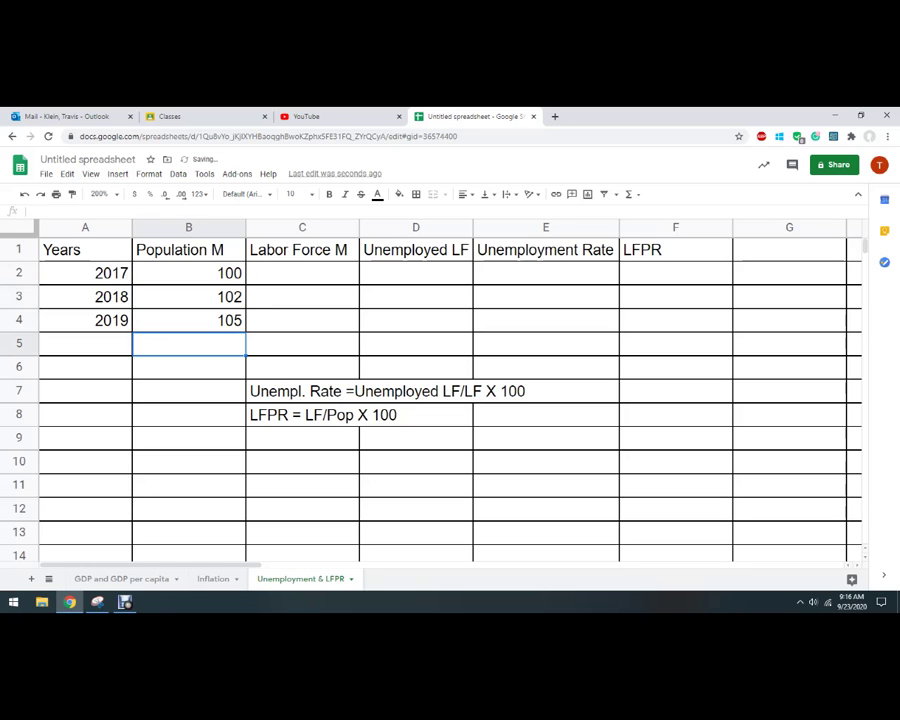
Step: Enter the labor force values 70, 74 and 73 for 2017 to 2019 in C2 to C4
left_click(302, 273)
type("70")
key("Return")
type("74")
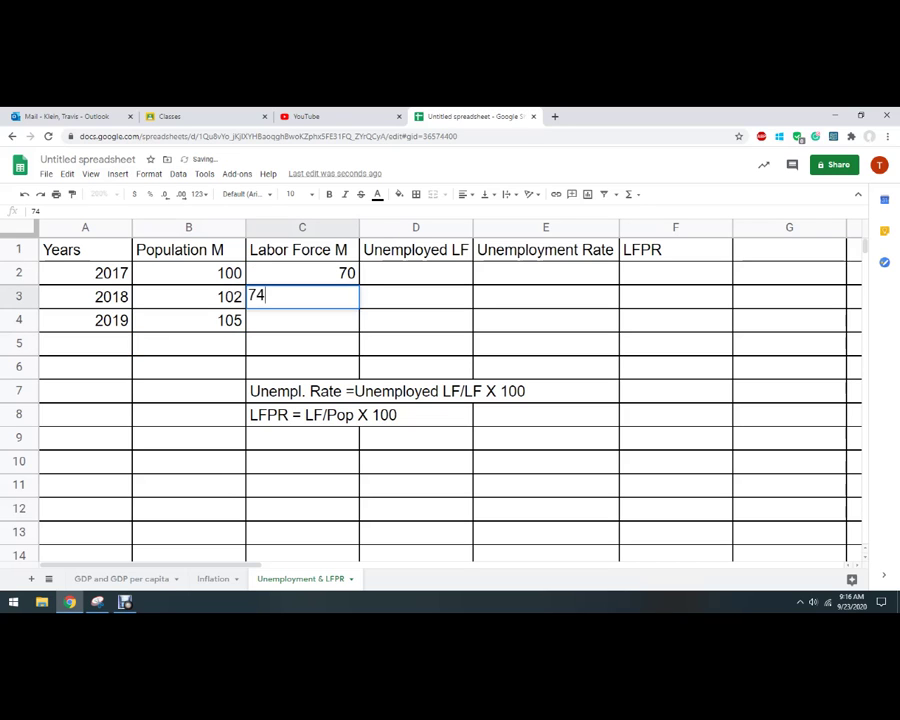
key("Return")
type("3")
key("Return")
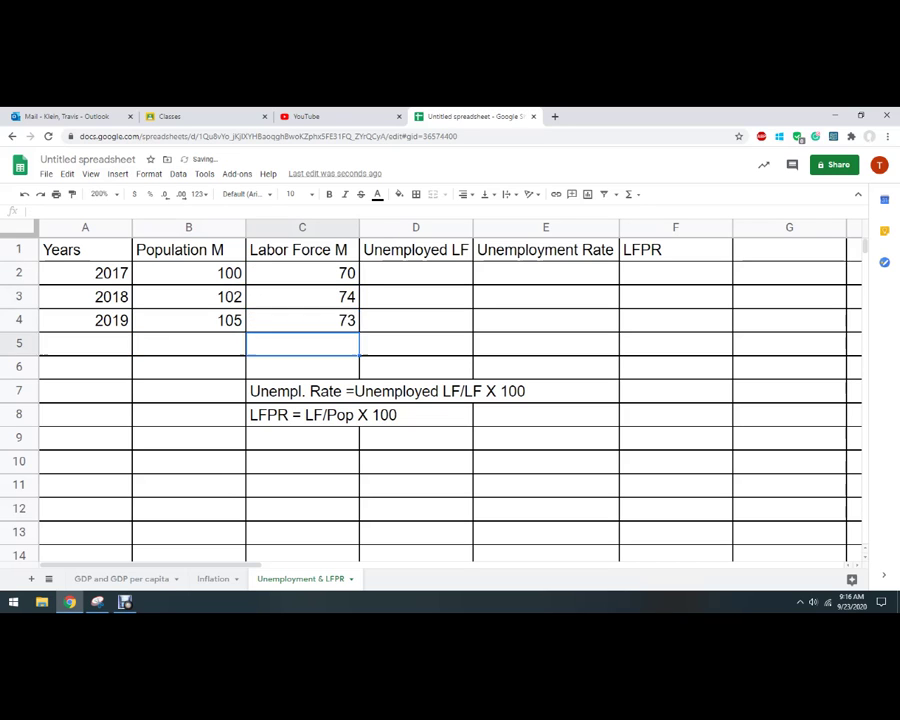
Step: Enter the unemployed labor force values 7, 6 and 5 for 2017 to 2019 in D2 to D4
left_click_drag(416, 251, 416, 273)
left_click(416, 273)
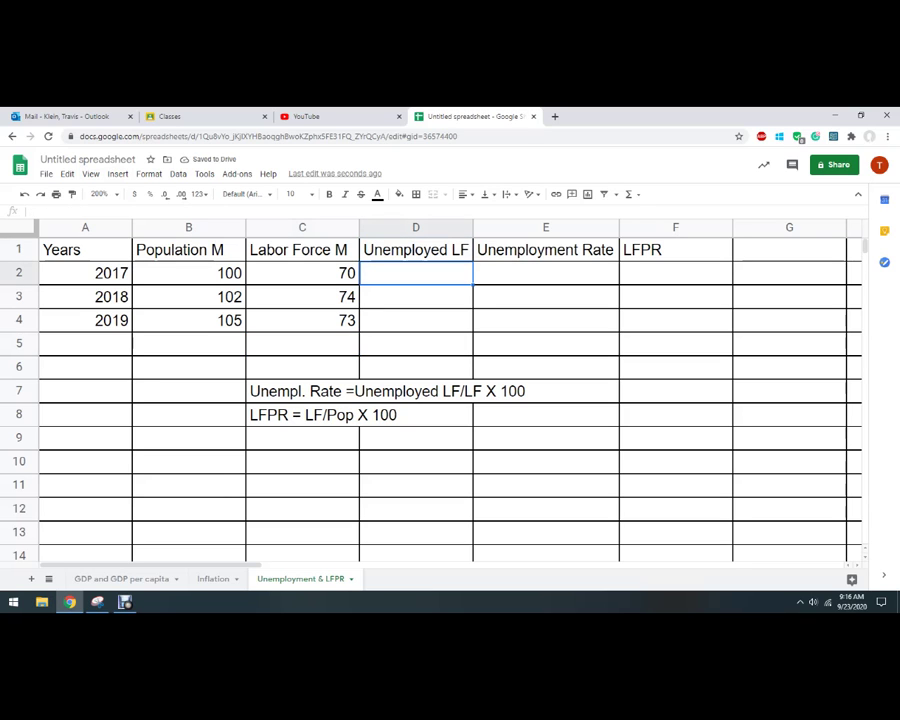
type("7")
key("Return")
type("6")
key("Return")
type("5")
key("Return")
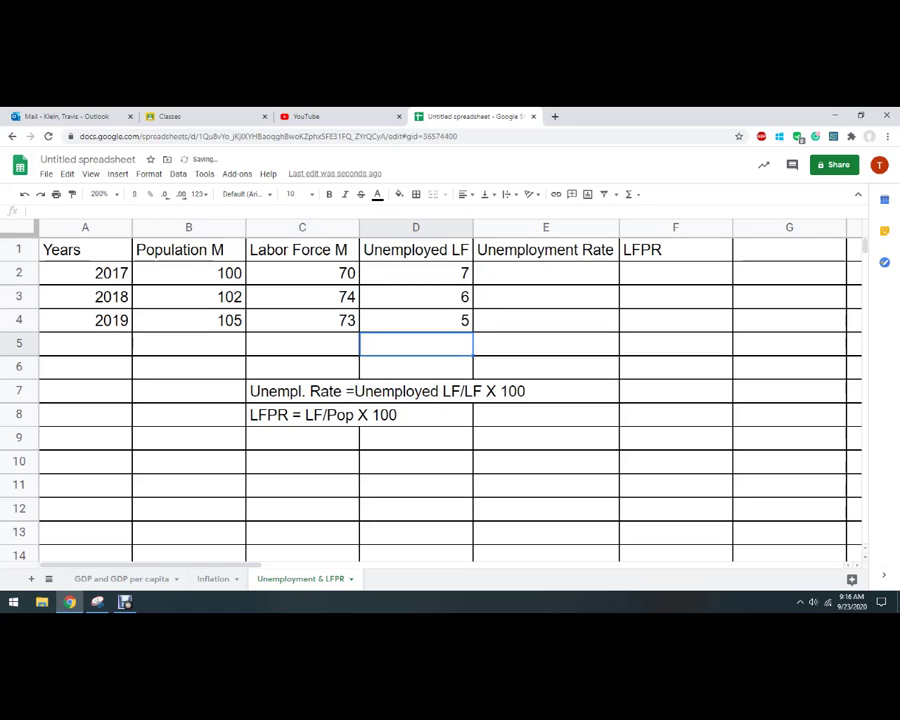
Step: Calculate the 2017 unemployment rate in E2 with the formula =D2/C2
left_click(546, 273)
type("=")
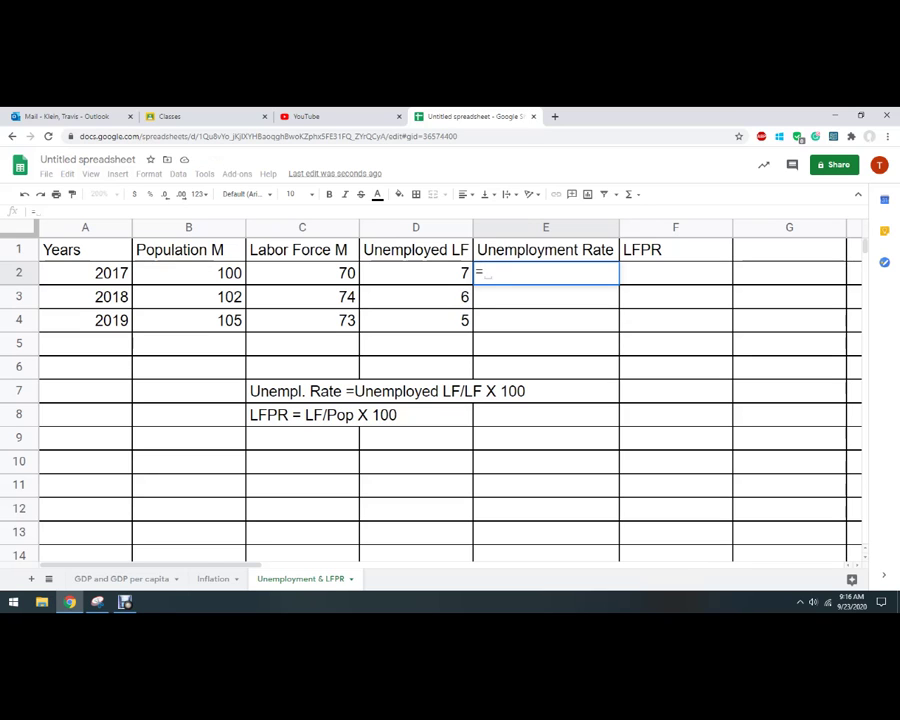
left_click(430, 273)
type("/")
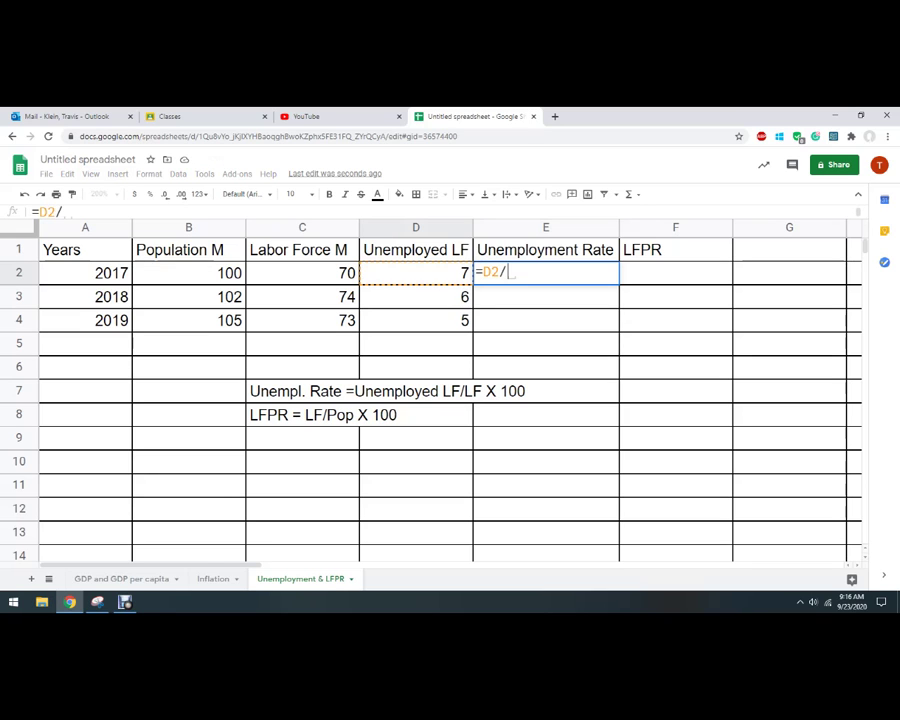
left_click(302, 273)
key("Return")
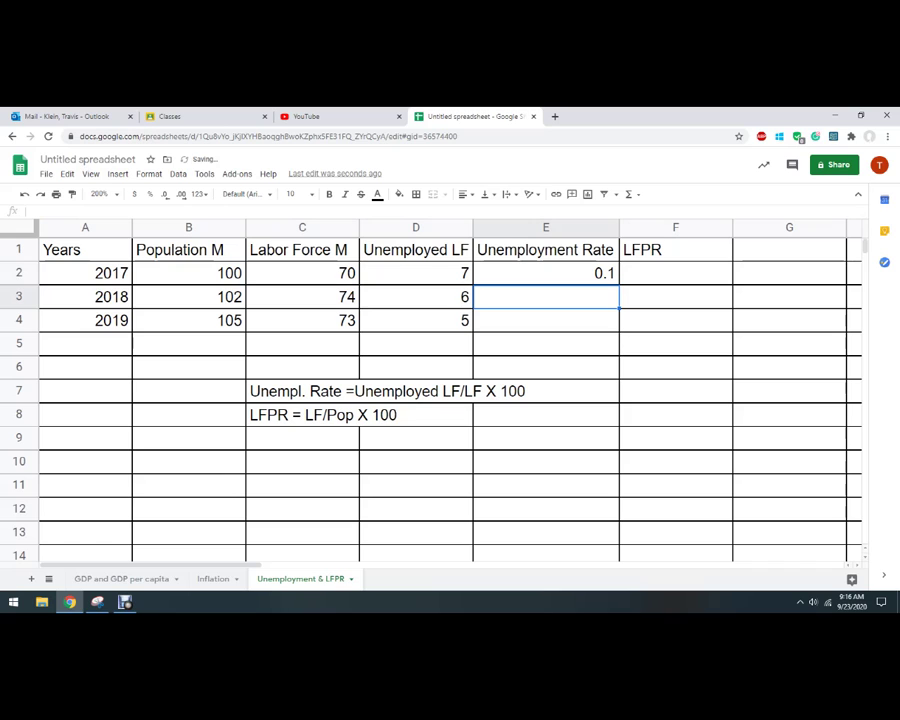
Step: Format the unemployment rate in E2 as a percentage with one decimal place
left_click(546, 273)
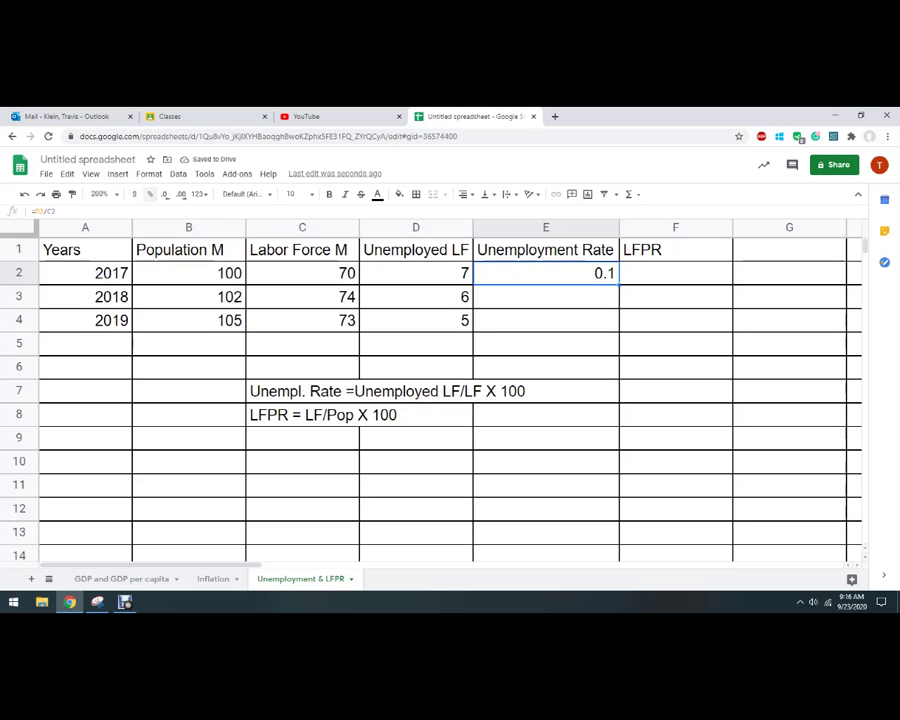
key("ctrl+shift+5")
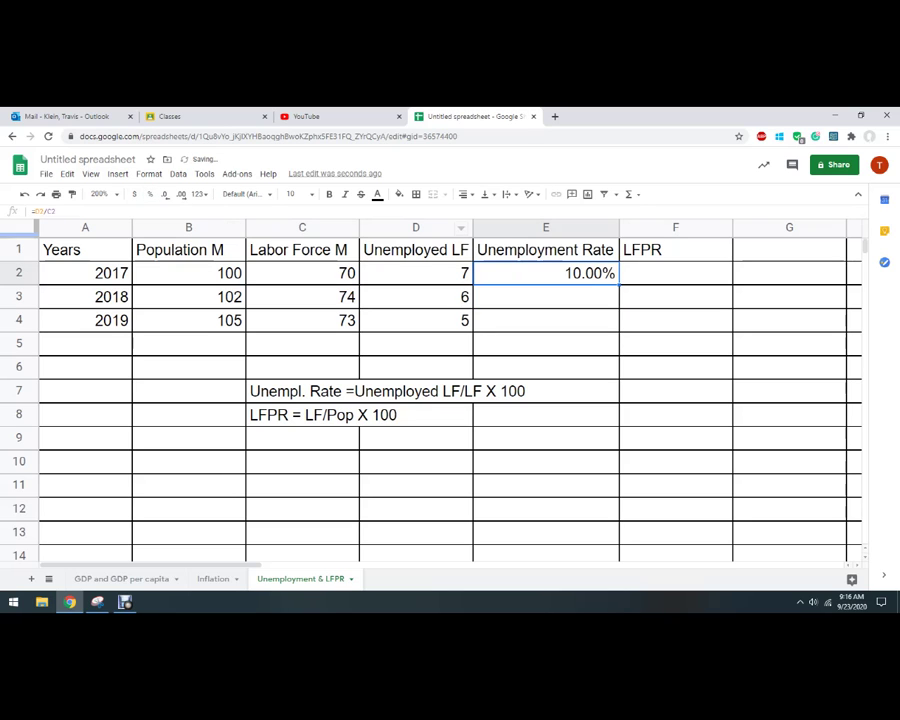
left_click(181, 194)
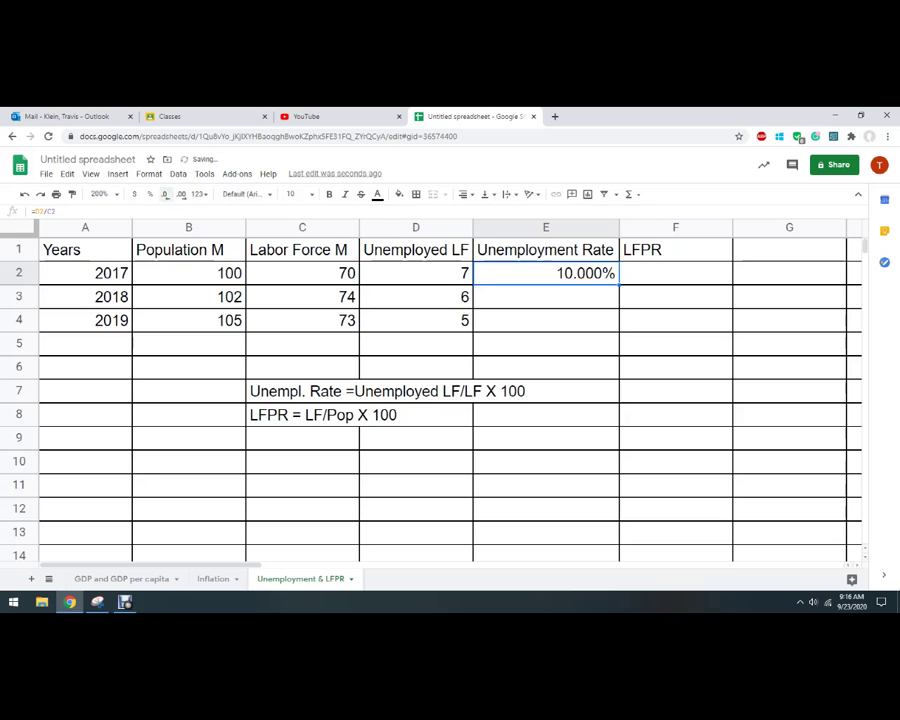
left_click(166, 194)
left_click(166, 194)
left_click(546, 297)
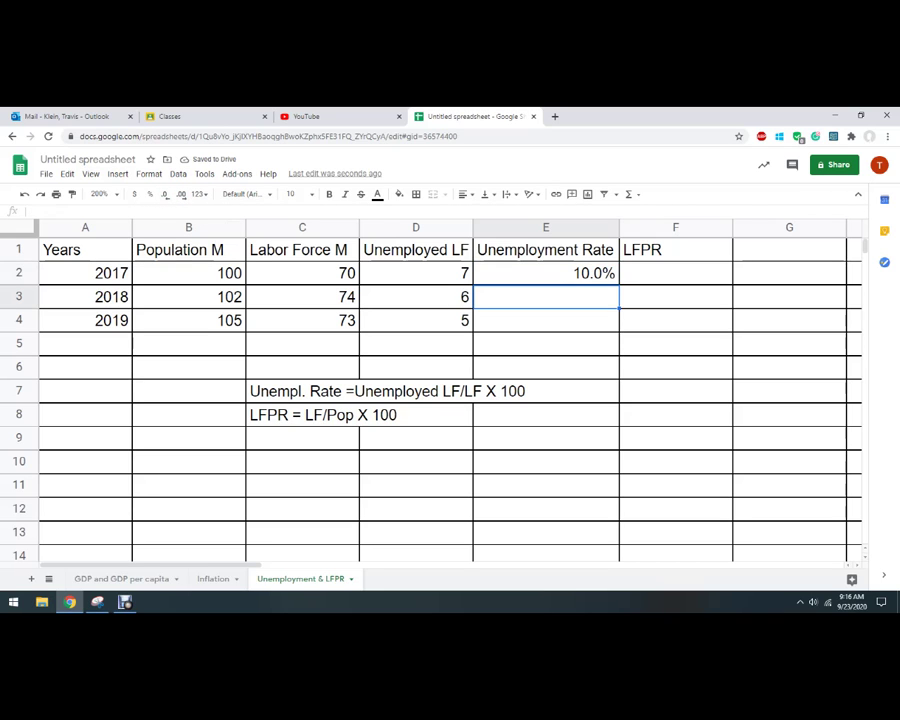
Step: Fill the unemployment rate formula from E2 down to E4
left_click(546, 273)
left_click_drag(619, 285, 617, 322)
left_click(676, 391)
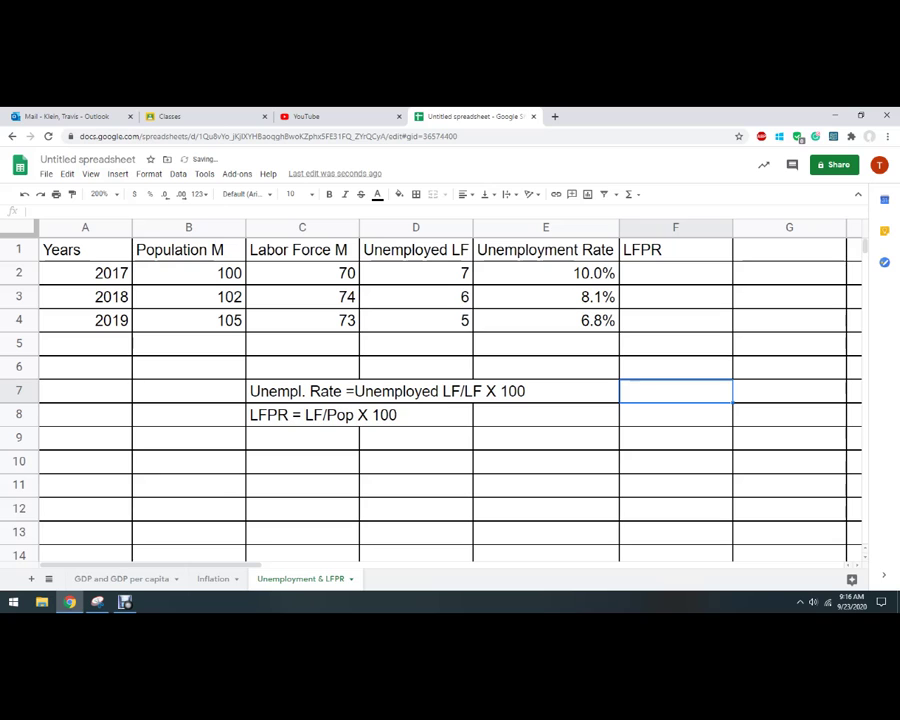
Step: Calculate the 2017 labor force participation rate in F2 with the formula =C2/B2
left_click(676, 273)
type("=")
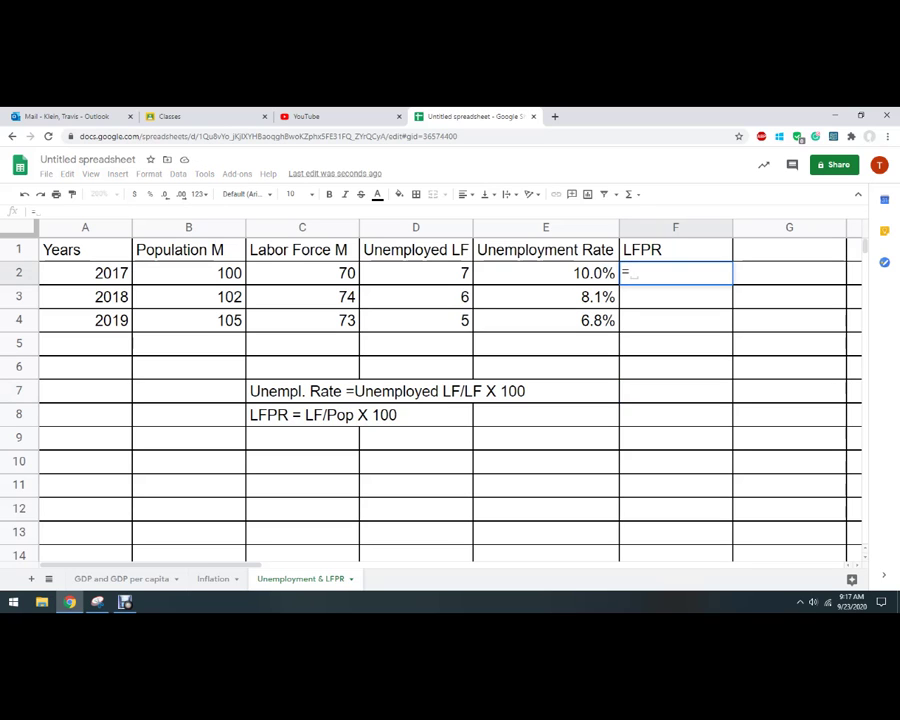
left_click(302, 273)
type("/")
left_click(189, 273)
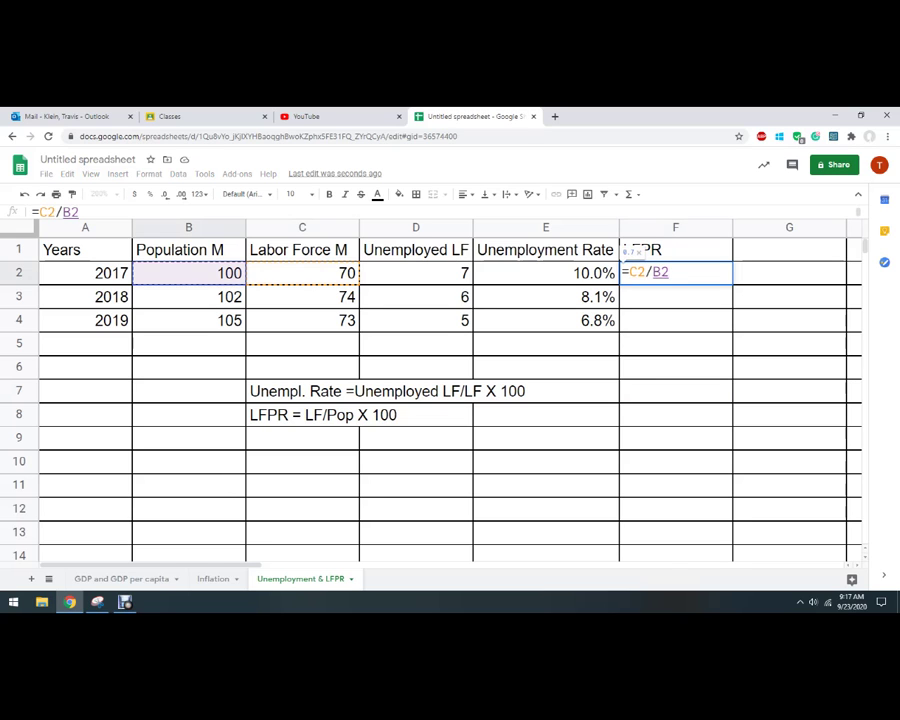
key("Return")
Step: Format F2 as a percentage with one decimal place and fill it down to F4
left_click(676, 273)
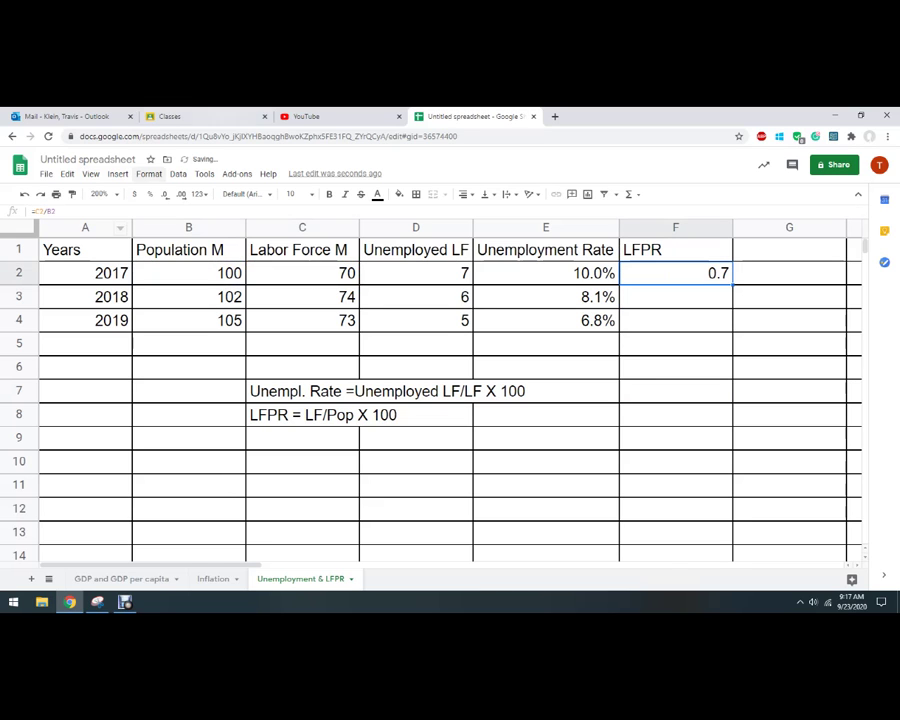
left_click(150, 194)
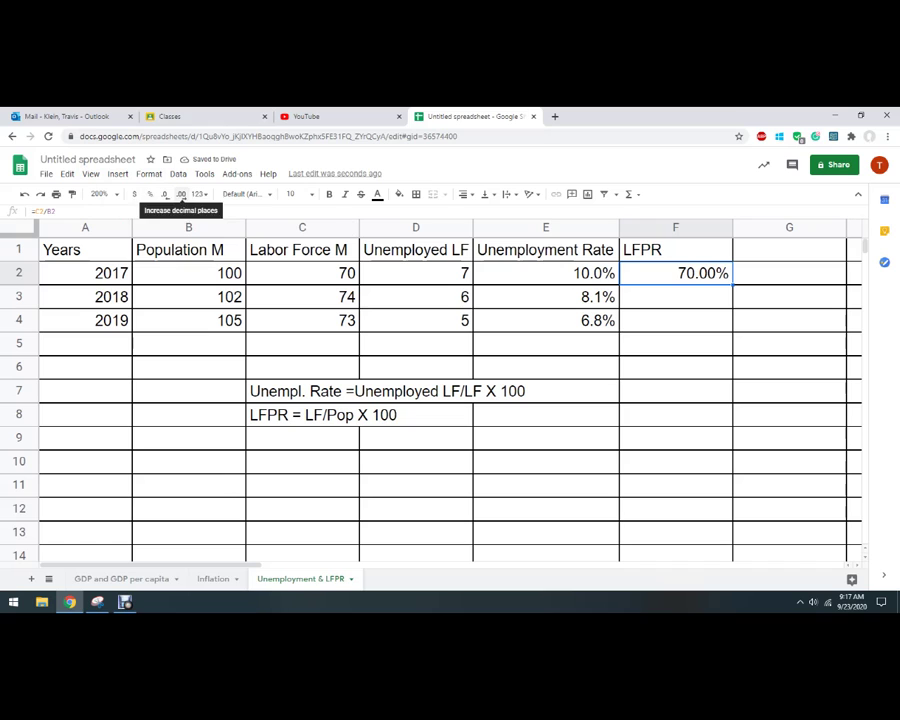
left_click(165, 194)
left_click_drag(732, 285, 728, 322)
left_click(690, 391)
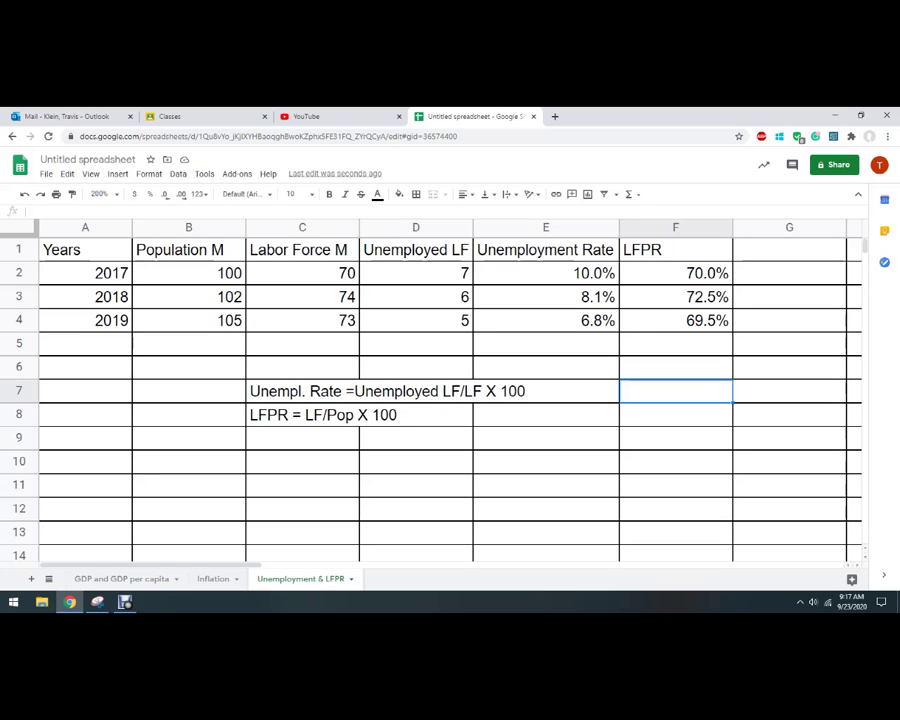
Step: Add the year 2020 below 2019 in A5
left_click(86, 344)
type("2020")
key("Return")
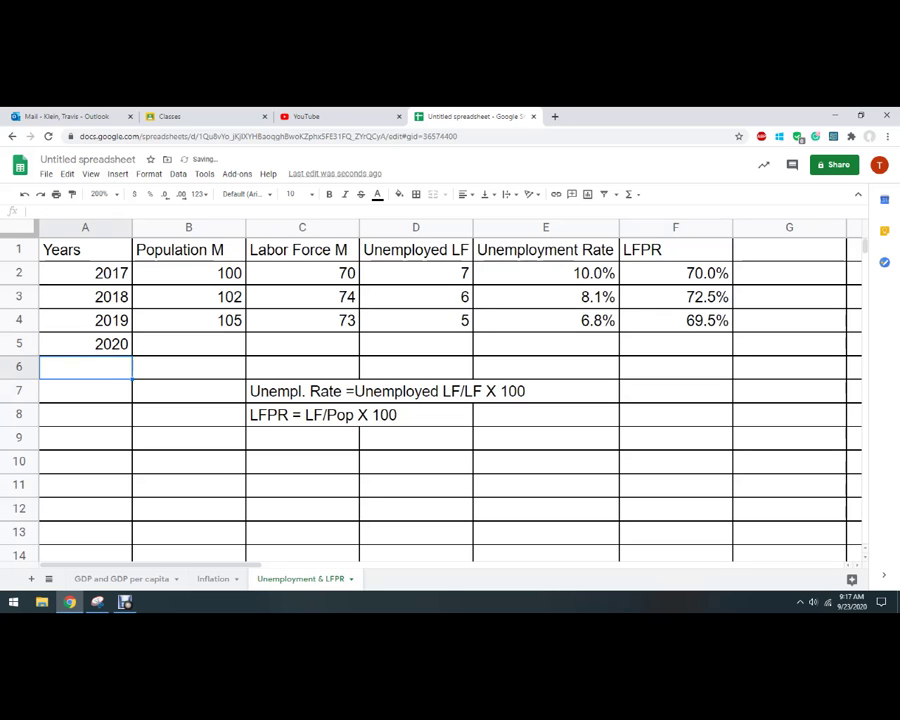
Step: Extend the unemployment rate and LFPR formulas from row 4 into E5 and F5
left_click(546, 321)
left_click_drag(619, 332, 616, 347)
left_click(676, 321)
left_click_drag(732, 332, 730, 347)
Step: Enter the 2020 figures in row 5: population 106, labor force 80 and unemployed labor force 6
left_click(189, 344)
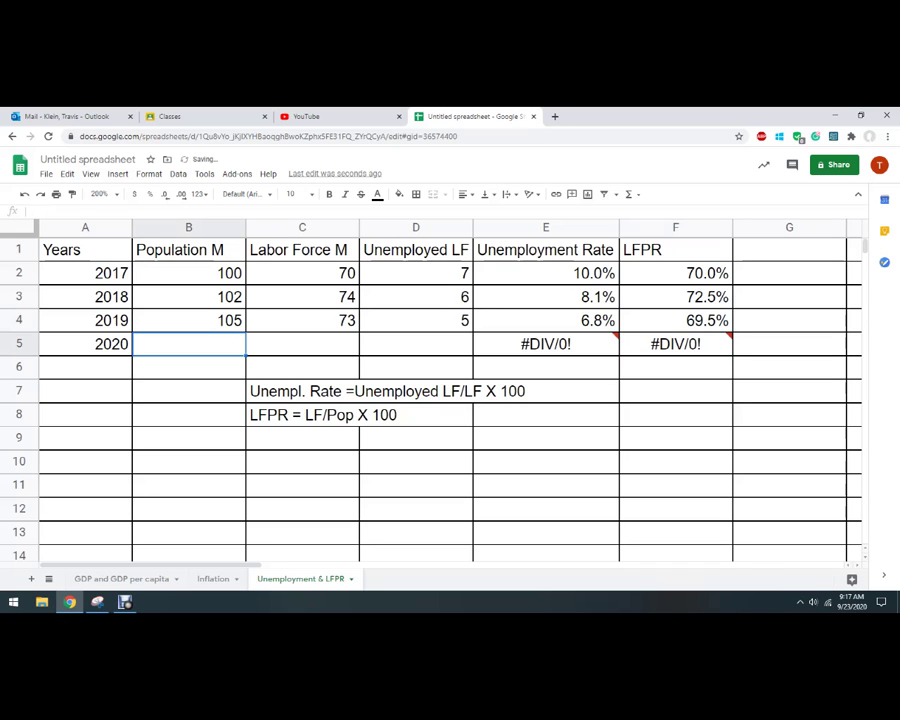
type("106")
key("Tab")
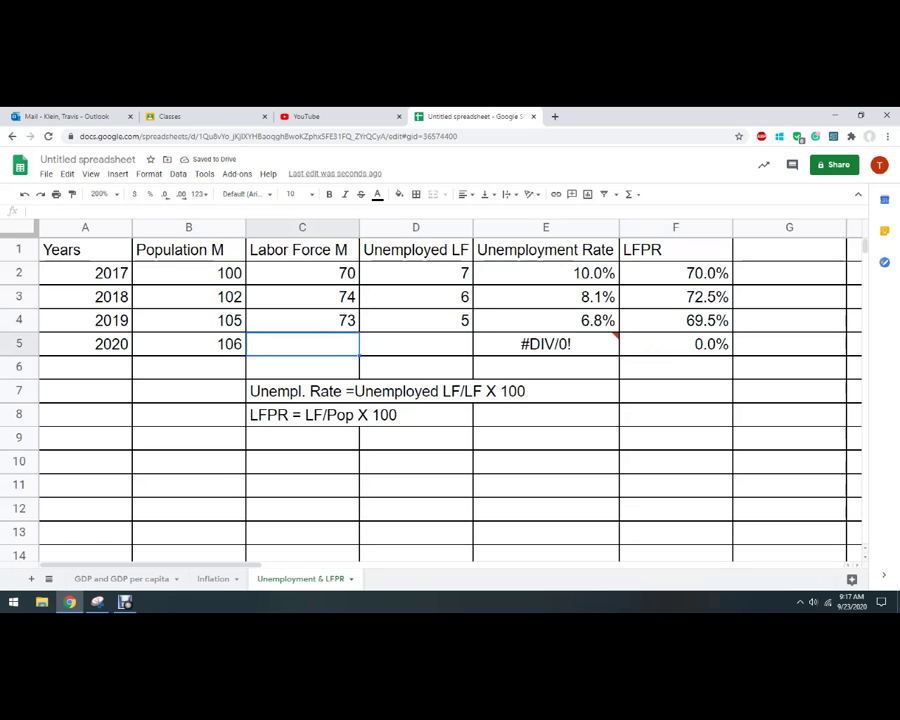
type("80")
key("Tab")
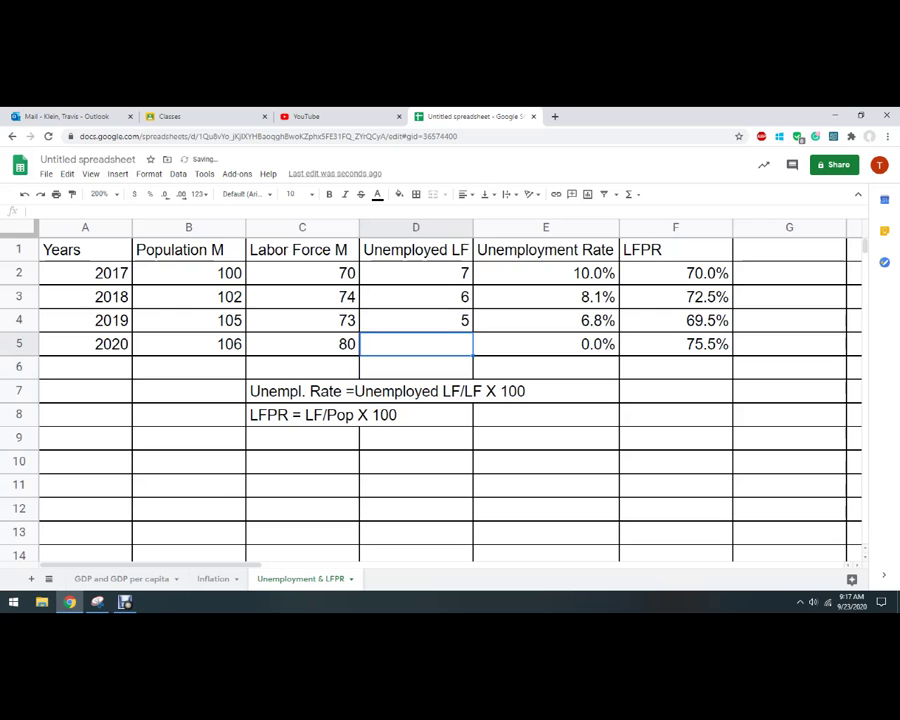
type("6")
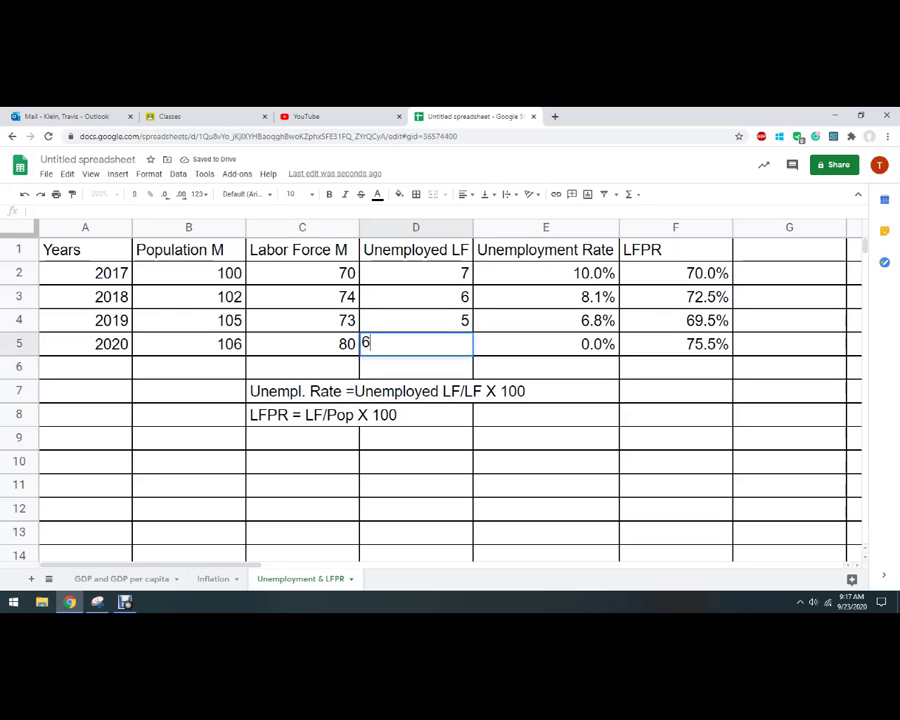
key("Return")
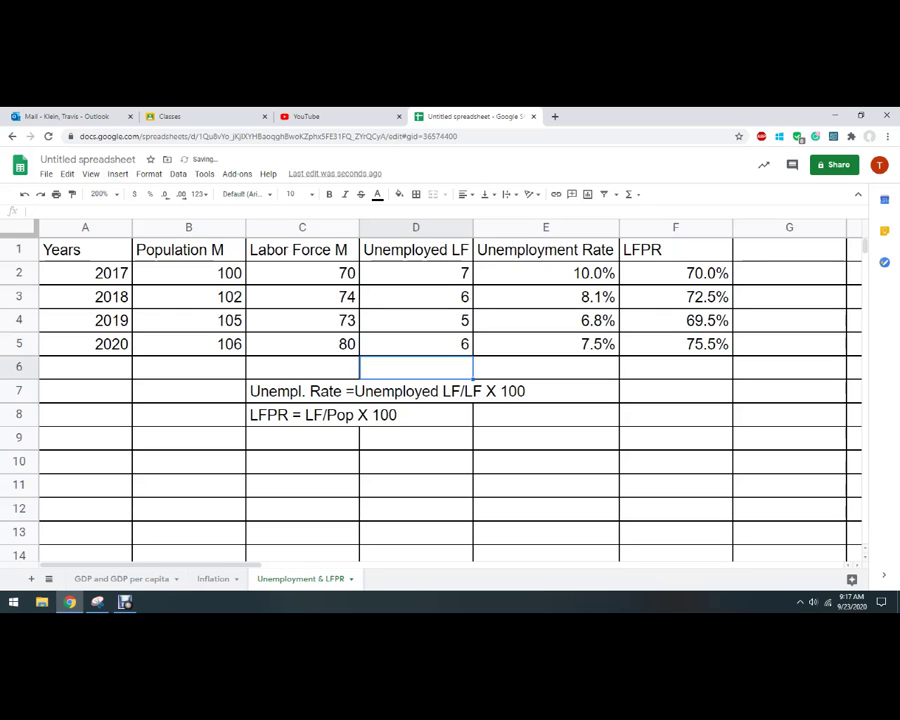
left_click(676, 391)
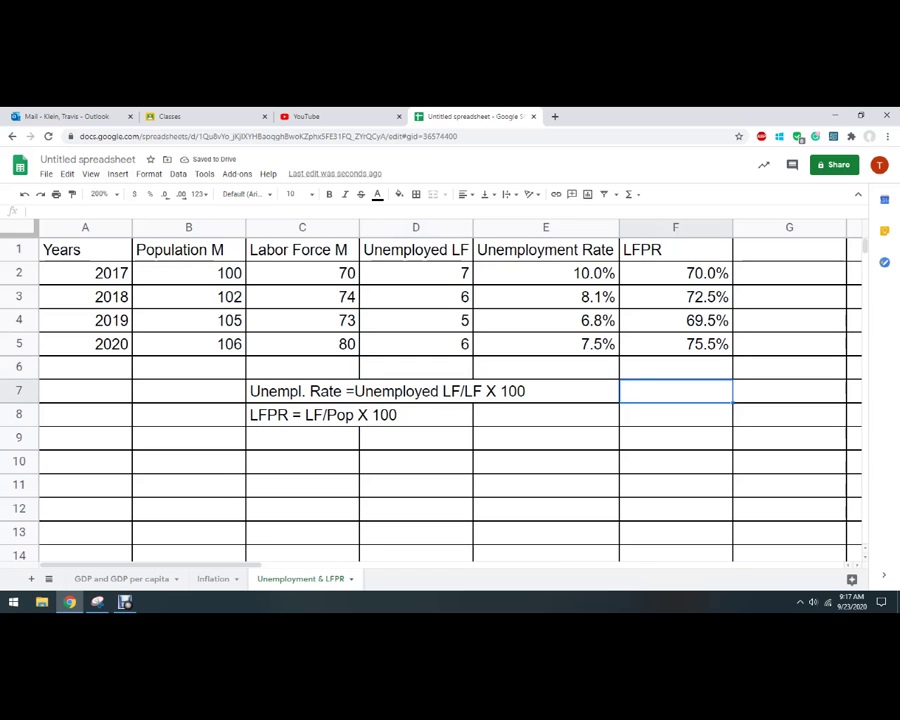